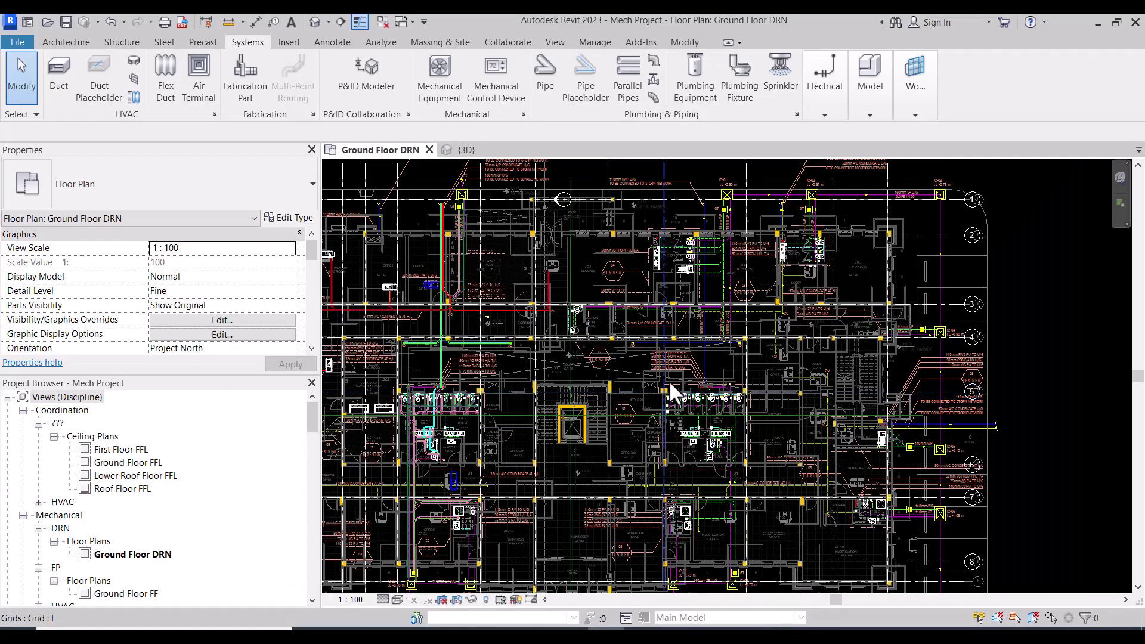
# - Zoom and pan the plan to review the right-hand area and lower investigation offices
pyautogui.scroll(1, 743, 465)
pyautogui.scroll(1, 746, 448)
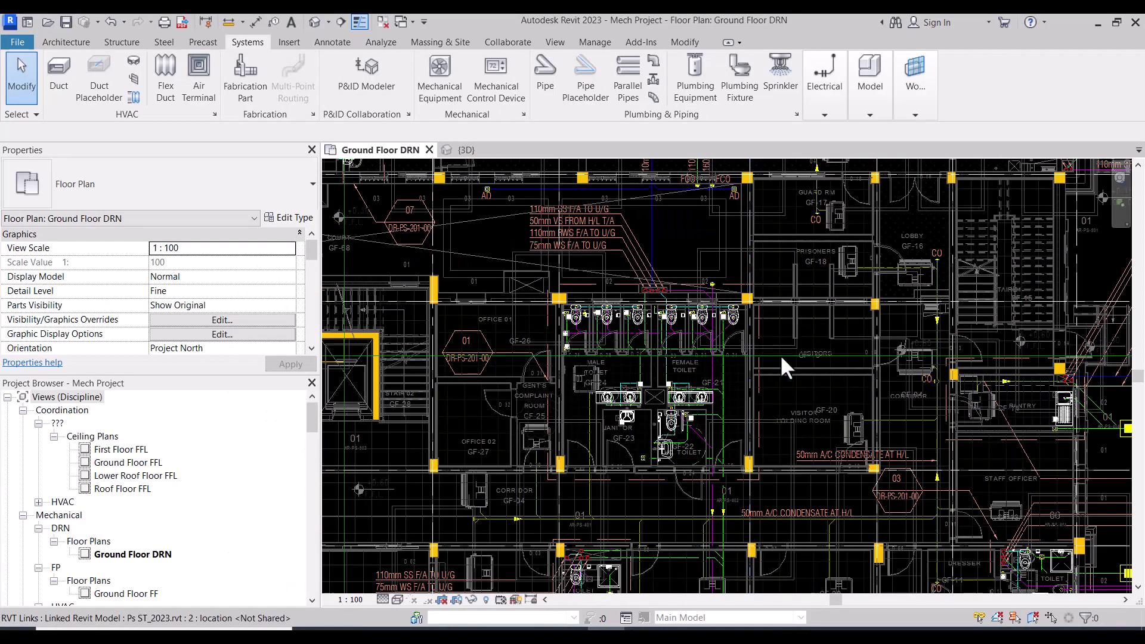
pyautogui.scroll(1, 780, 354)
pyautogui.scroll(-1, 782, 358)
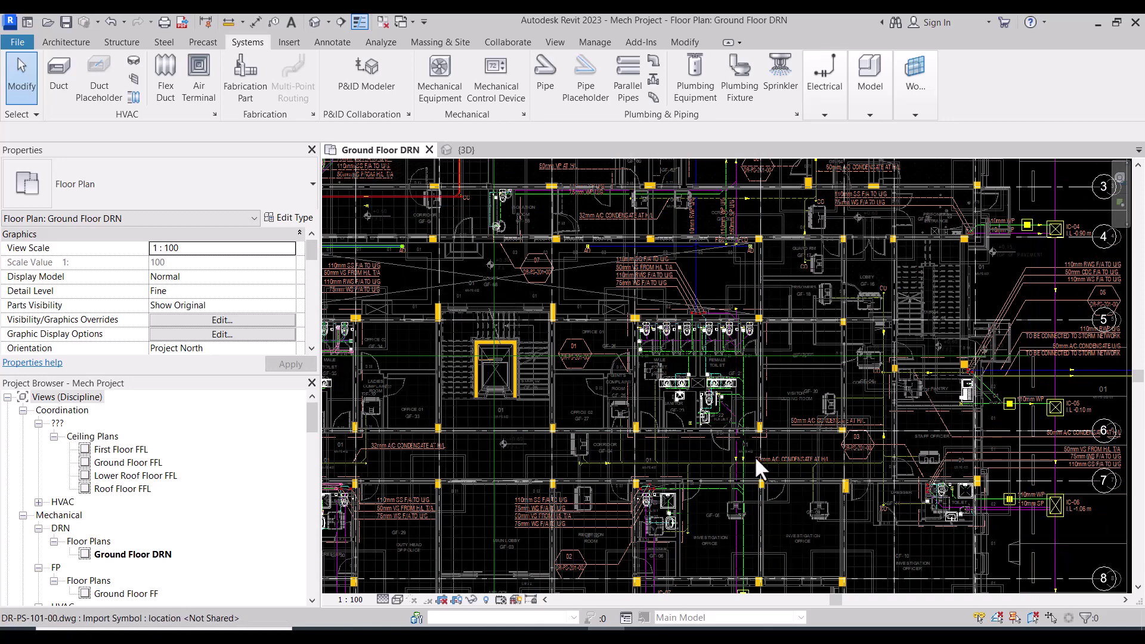
pyautogui.scroll(-1, 706, 474)
pyautogui.scroll(-1, 477, 432)
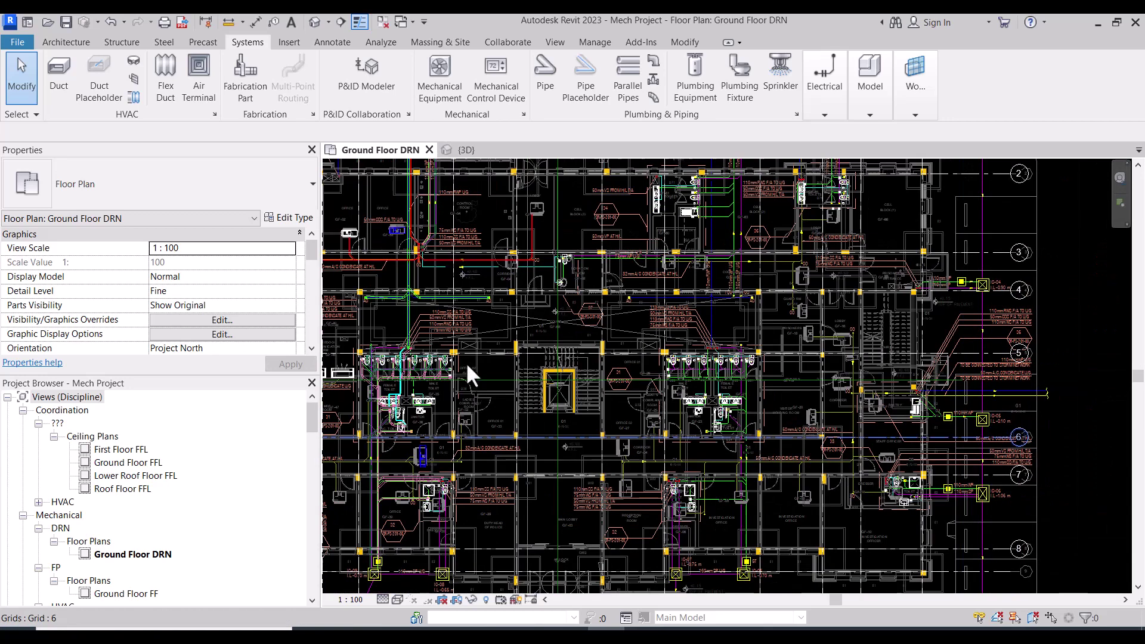
pyautogui.scroll(3, 410, 381)
pyautogui.scroll(2, 410, 380)
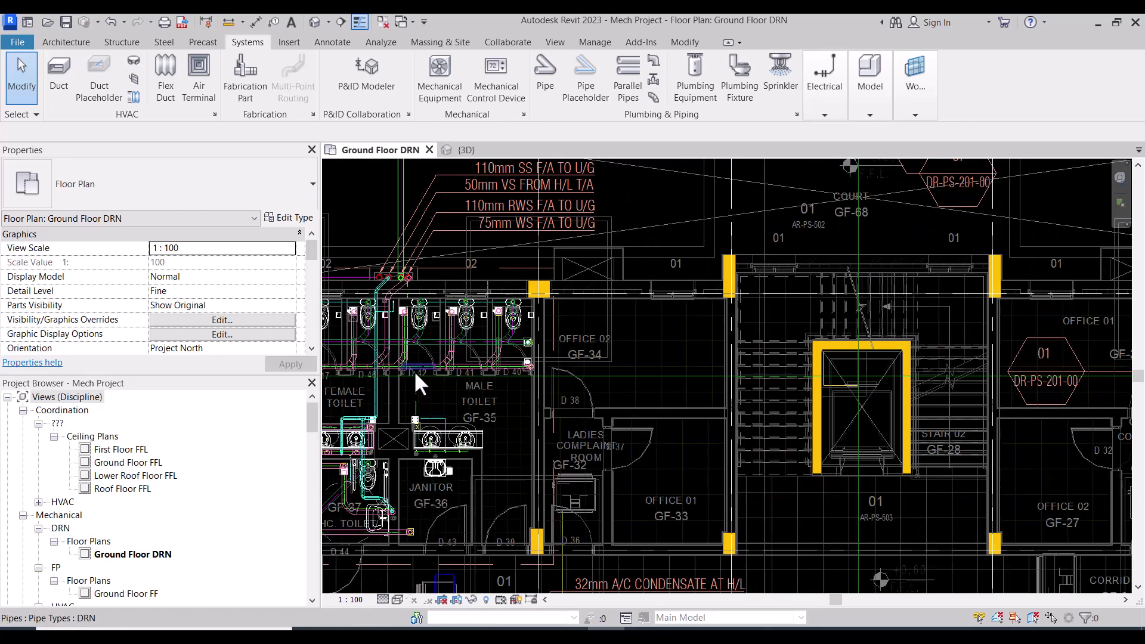
pyautogui.scroll(-1, 489, 337)
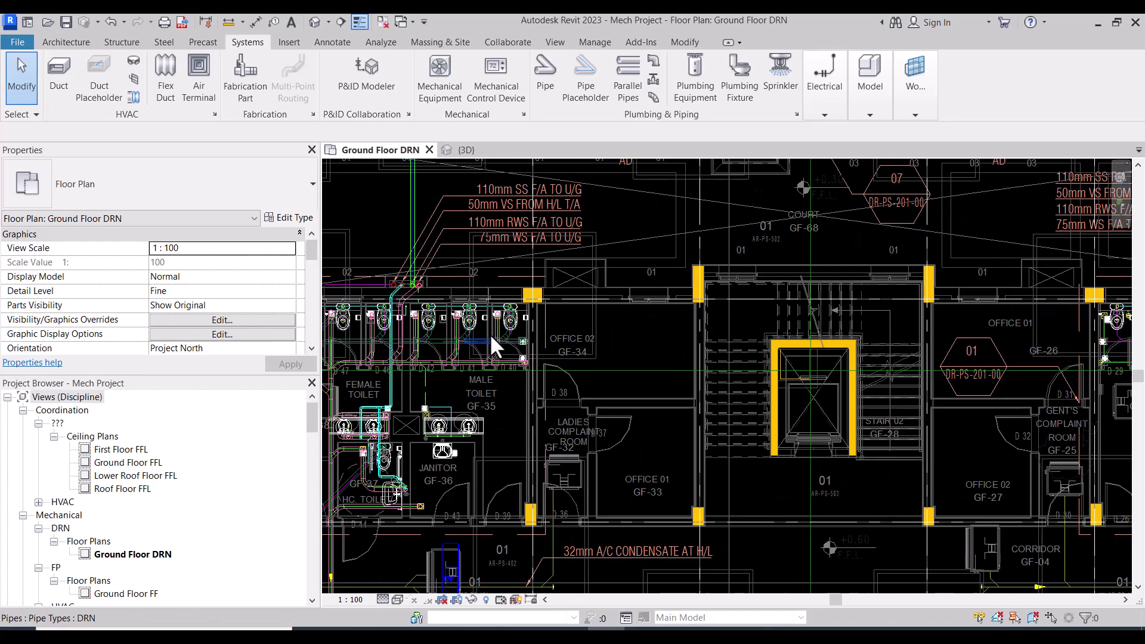
pyautogui.scroll(-1, 491, 337)
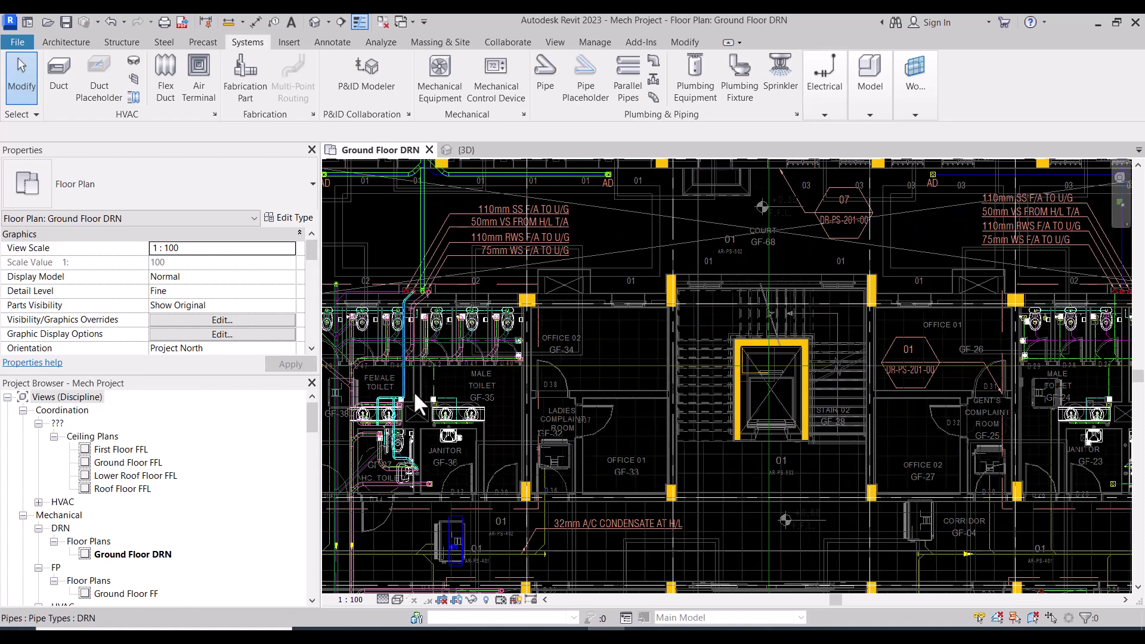
pyautogui.scroll(-2, 558, 448)
pyautogui.moveTo(789, 317); pyautogui.dragTo(542, 311, button='middle')
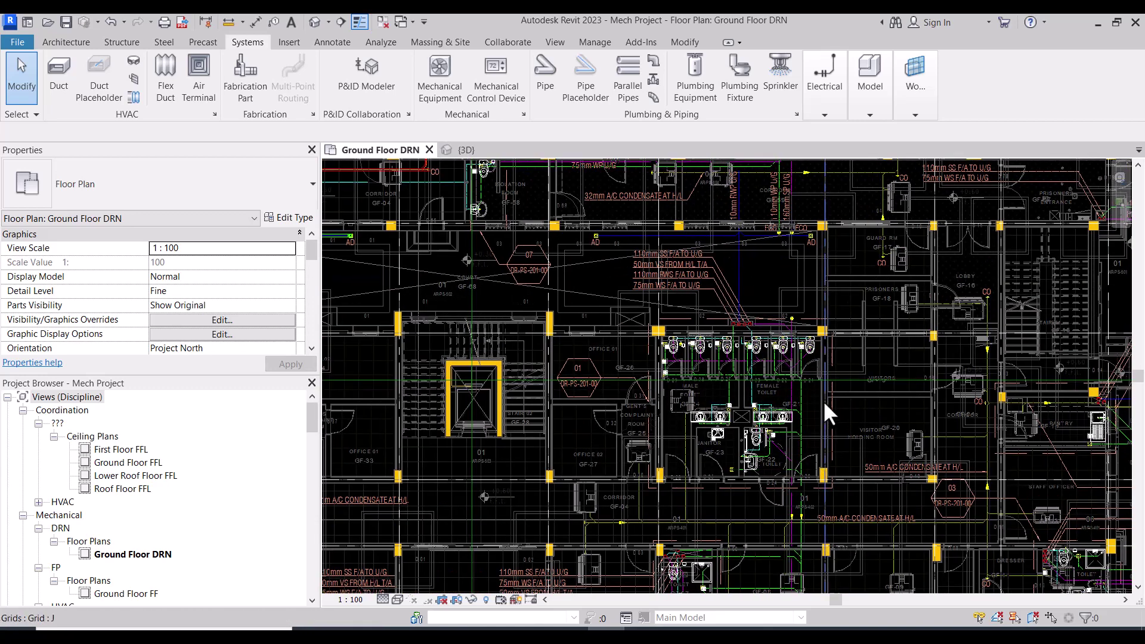
pyautogui.scroll(5, 824, 399)
pyautogui.scroll(-2, 655, 395)
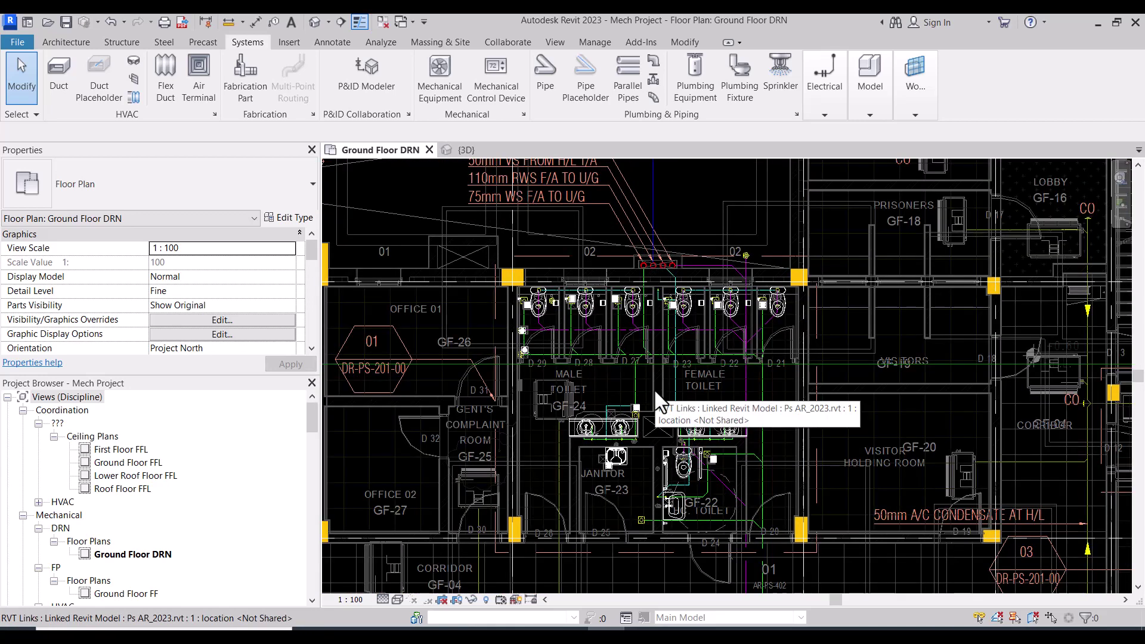
pyautogui.scroll(-2, 611, 359)
pyautogui.moveTo(734, 326); pyautogui.dragTo(723, 228, button='middle')
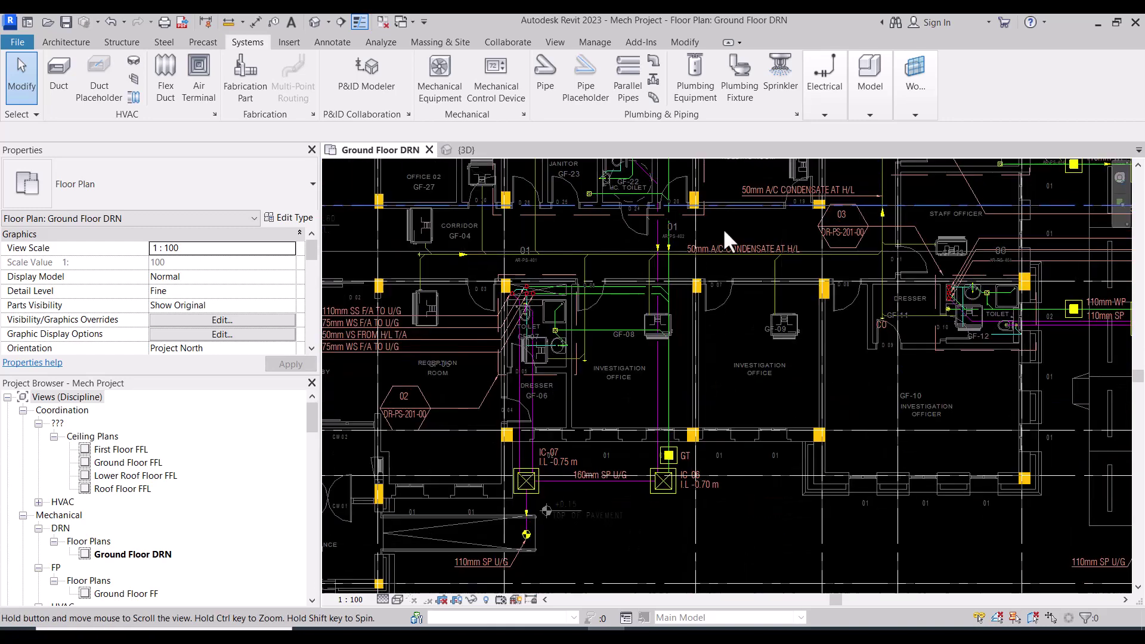
pyautogui.scroll(3, 668, 416)
pyautogui.scroll(2, 710, 427)
pyautogui.scroll(-1, 609, 456)
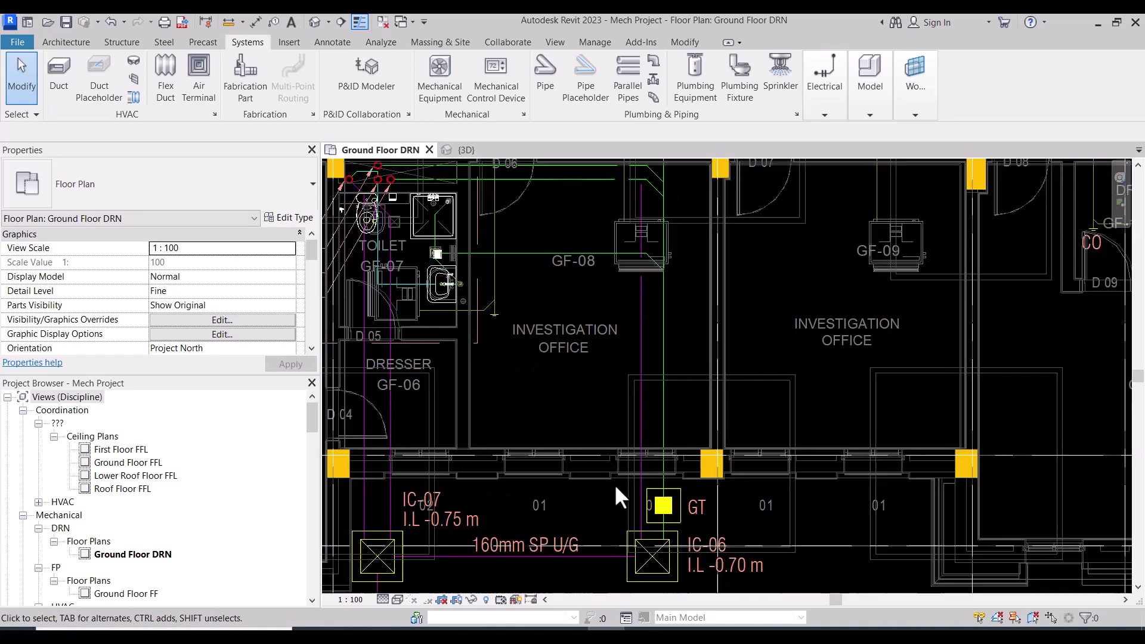
pyautogui.scroll(-1, 632, 453)
pyautogui.scroll(2, 650, 415)
pyautogui.scroll(-2, 585, 388)
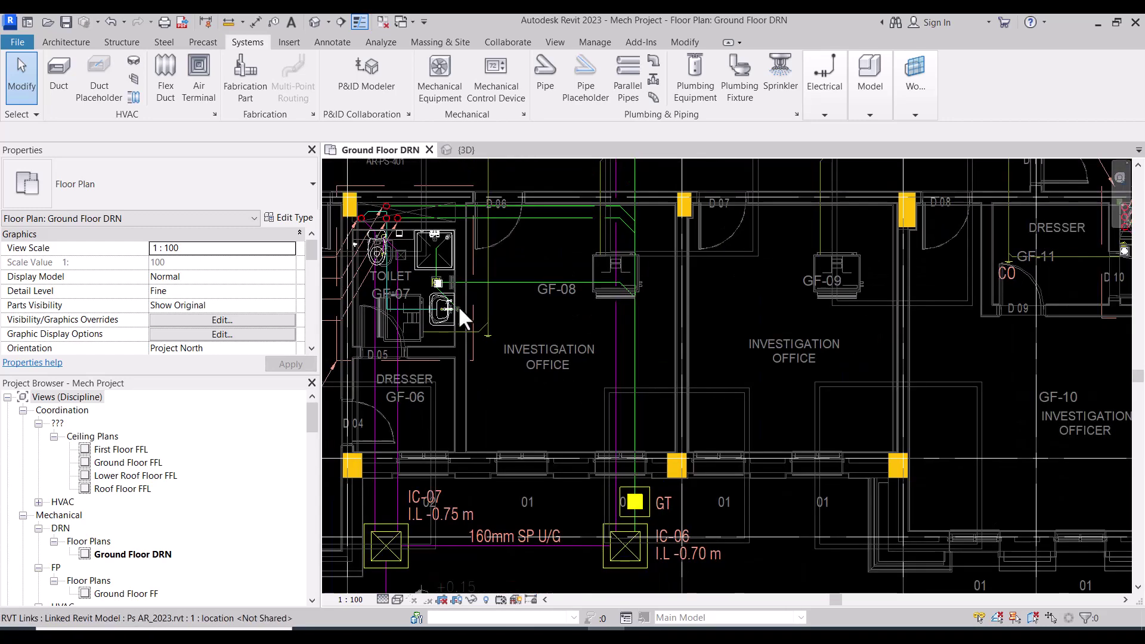
# - Start a 100.0 mm diameter pipe at -1000 mm middle elevation
pyautogui.press('p')
pyautogui.press('i')
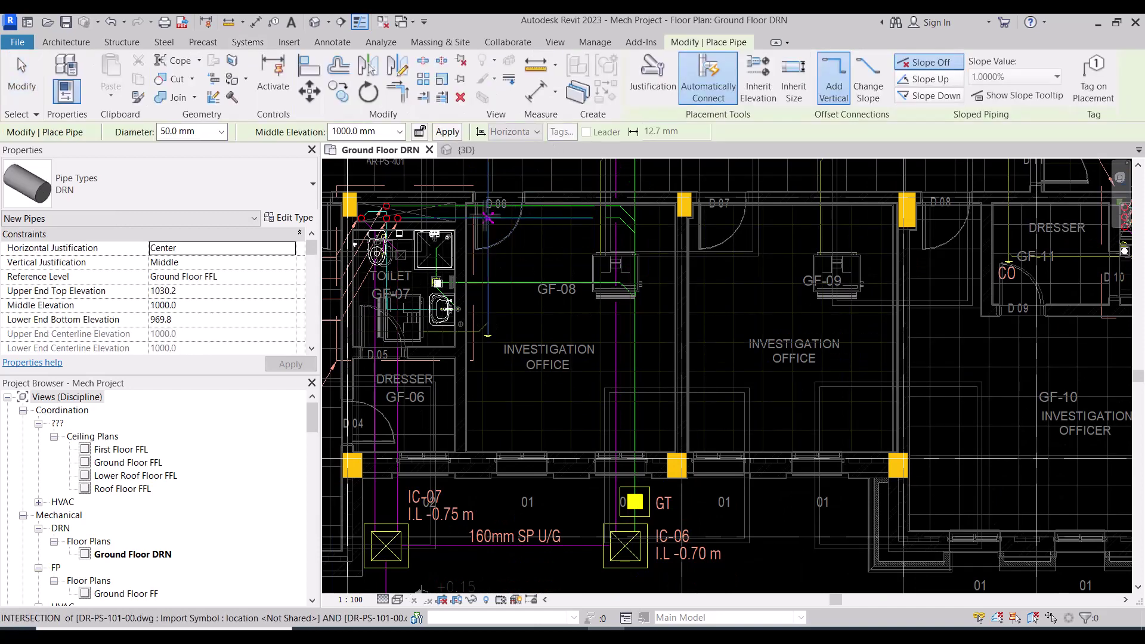
pyautogui.click(222, 132)
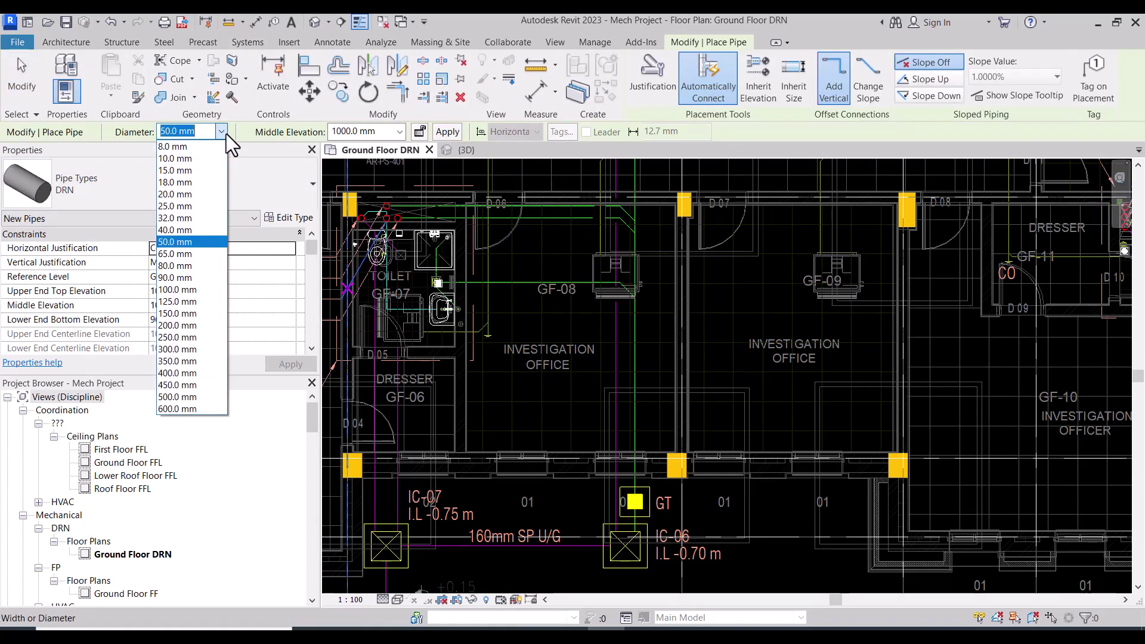
pyautogui.click(177, 287)
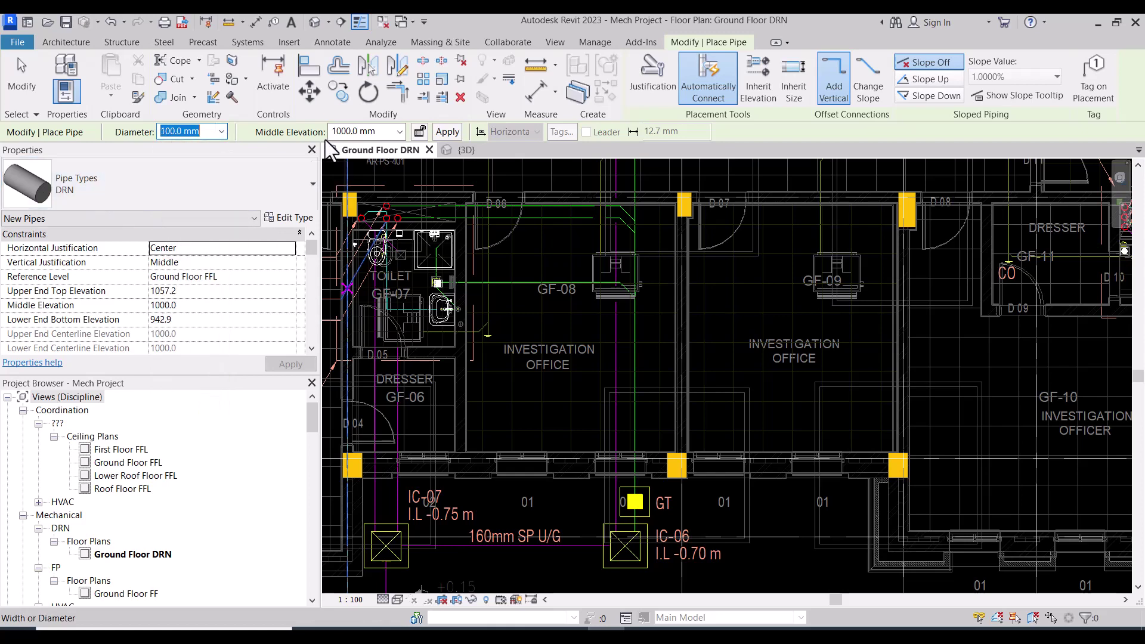
pyautogui.click(348, 133)
pyautogui.write('-1000')
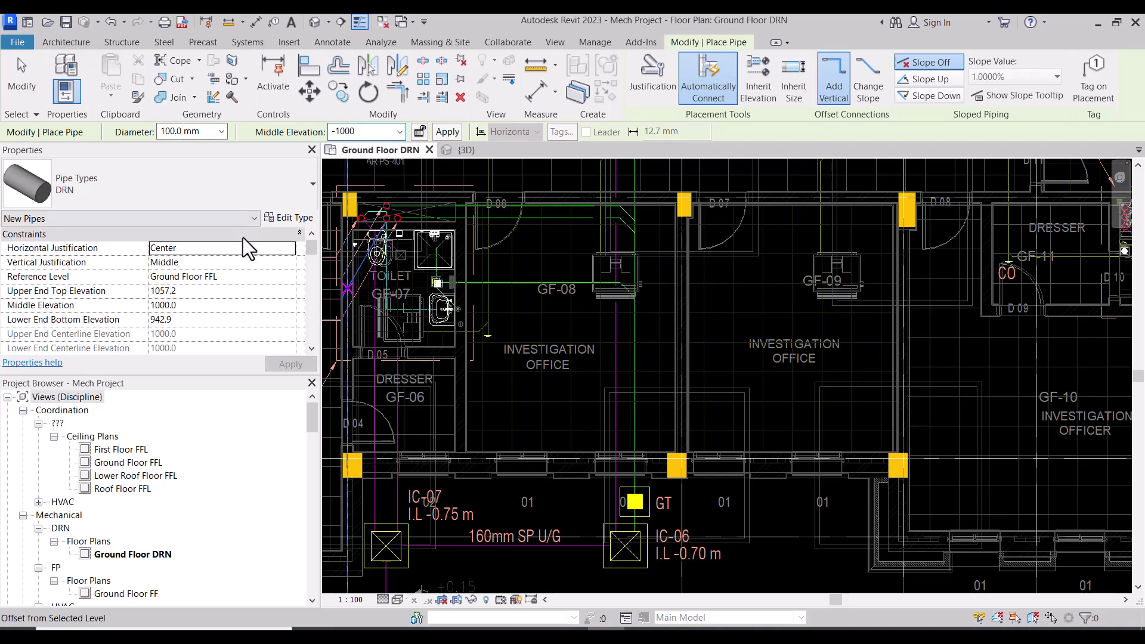
# - Set the new pipe's system type to Soil and make it slope upward
pyautogui.scroll(-1, 271, 288)
pyautogui.scroll(-2, 271, 288)
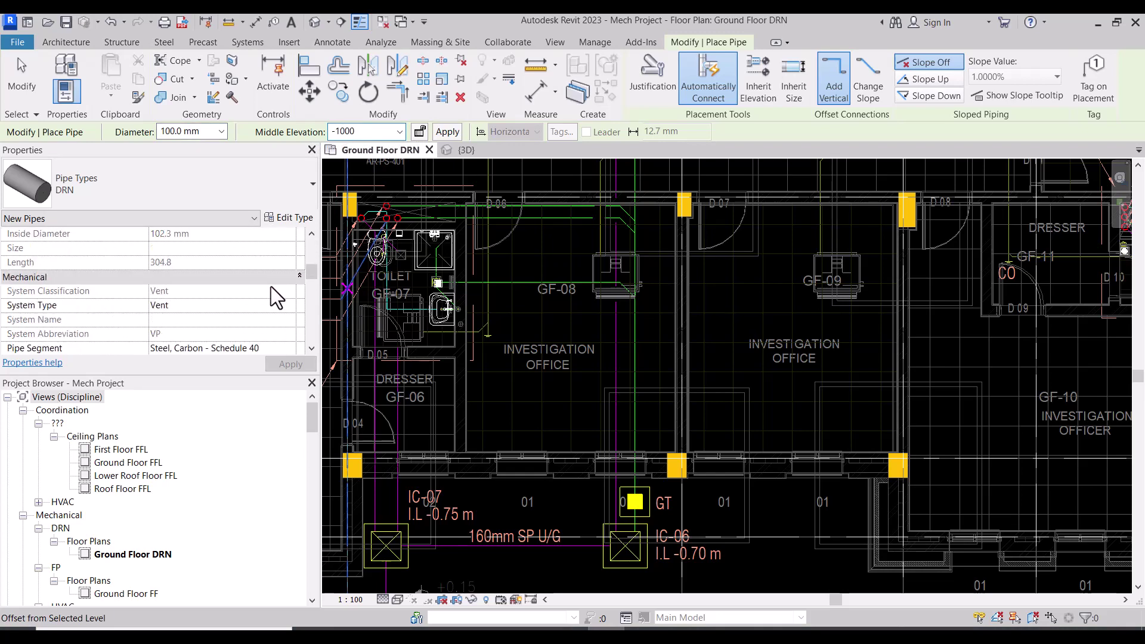
pyautogui.scroll(-2, 275, 281)
pyautogui.click(287, 238)
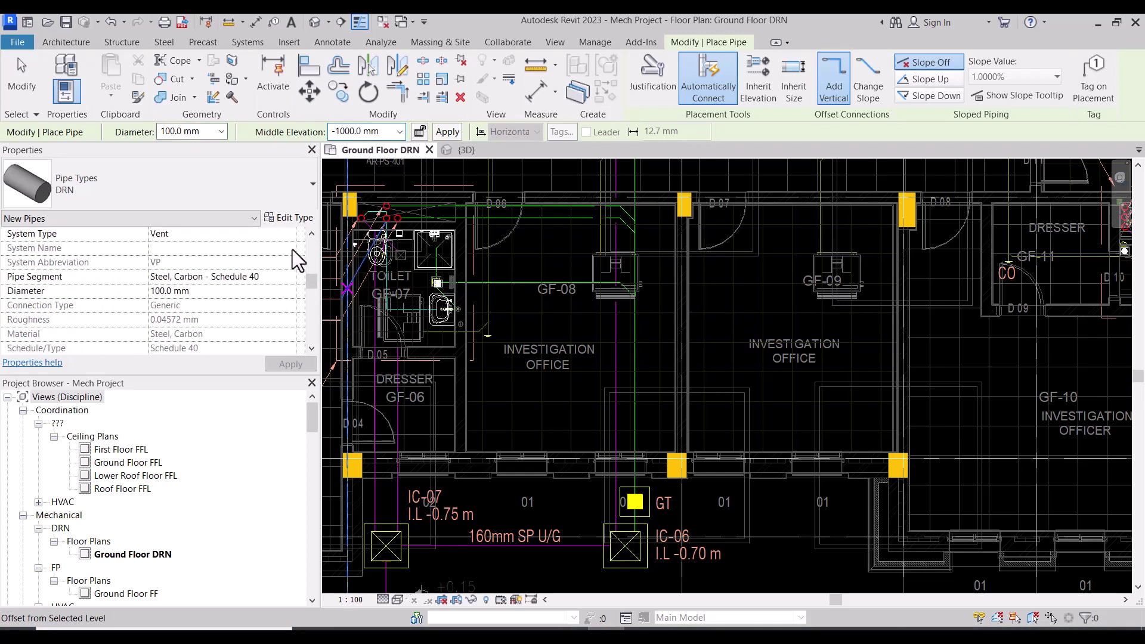
pyautogui.scroll(-2, 248, 276)
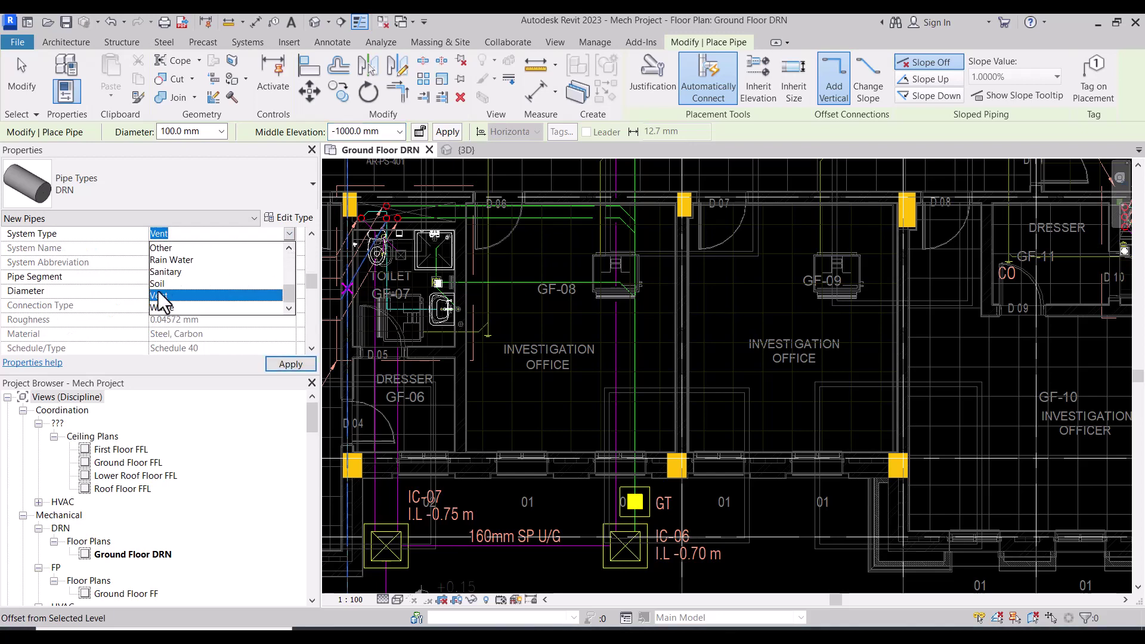
pyautogui.click(160, 284)
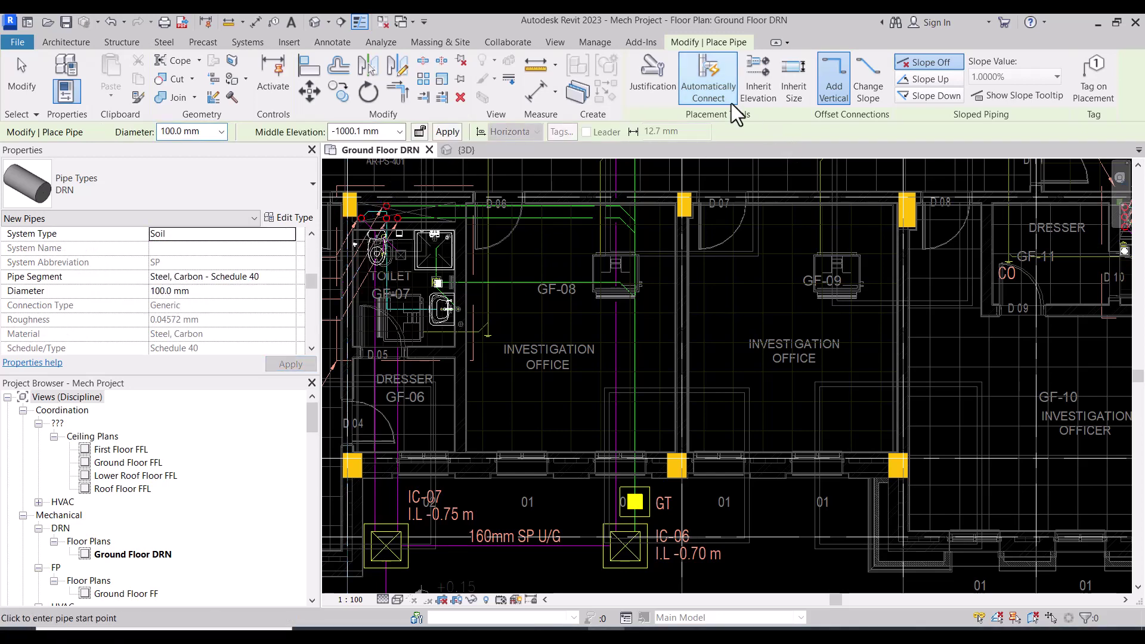
pyautogui.click(942, 81)
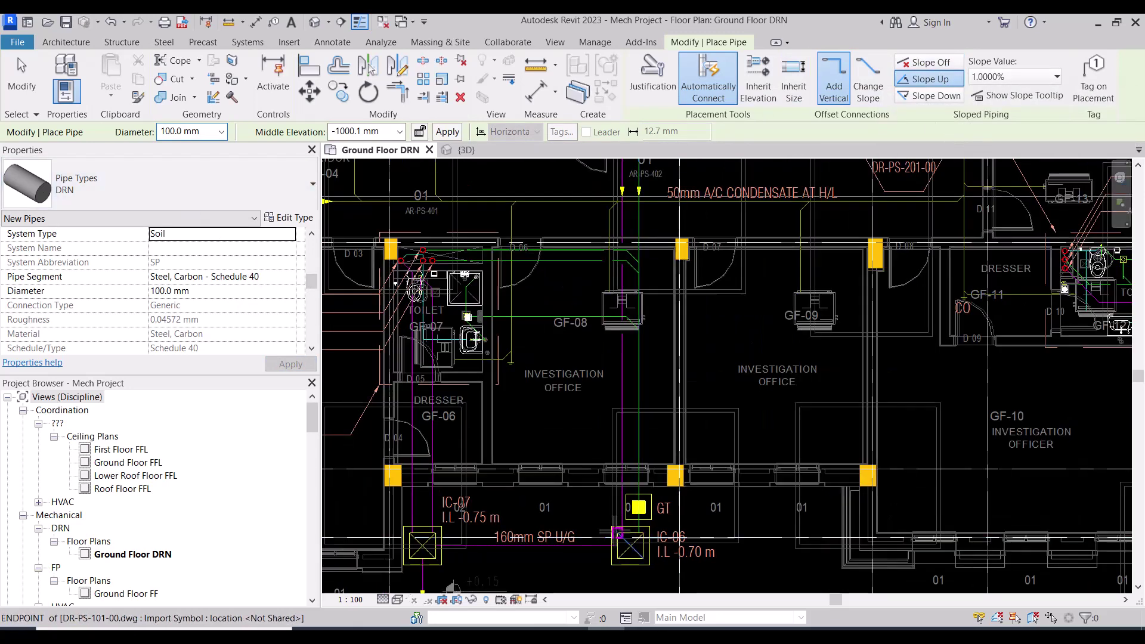
# - Draw the soil pipe from the GT trap up to the 02 marker
pyautogui.scroll(-1, 656, 525)
pyautogui.scroll(3, 626, 520)
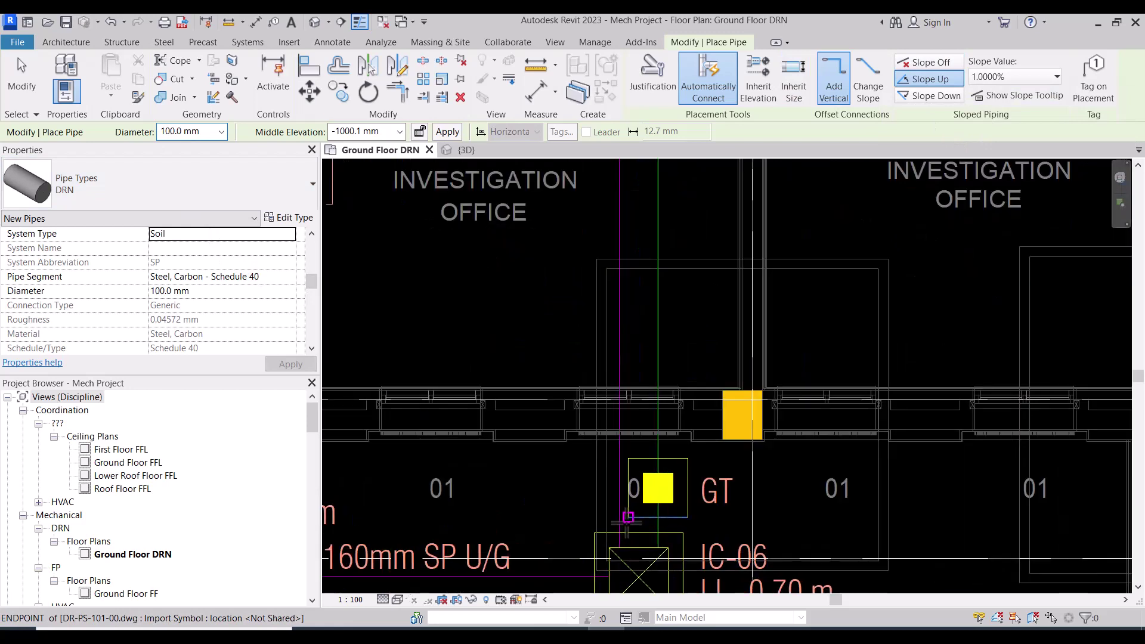
pyautogui.click(621, 530)
pyautogui.moveTo(620, 224); pyautogui.dragTo(626, 537, button='middle')
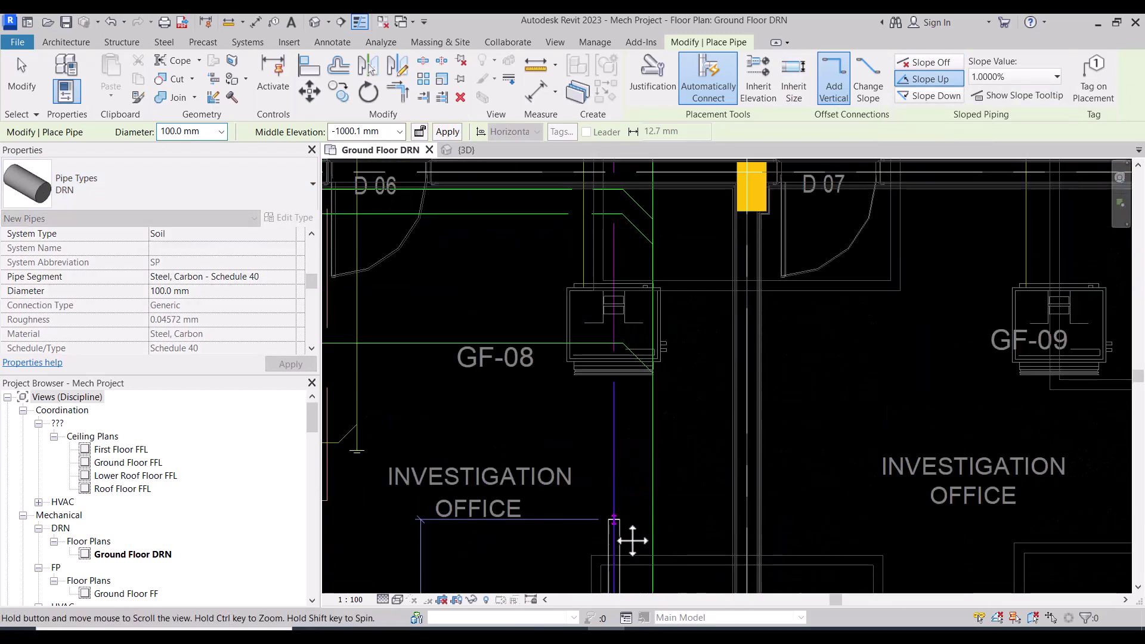
pyautogui.scroll(-2, 626, 537)
pyautogui.scroll(-2, 627, 537)
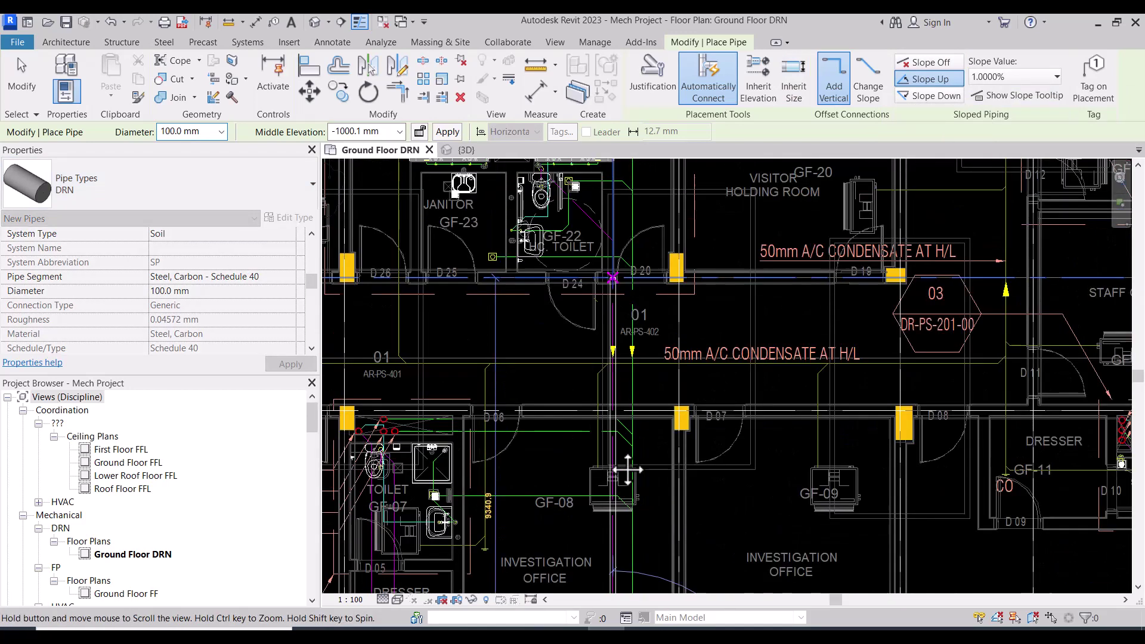
pyautogui.moveTo(613, 210); pyautogui.dragTo(619, 324, button='middle')
pyautogui.scroll(2, 613, 280)
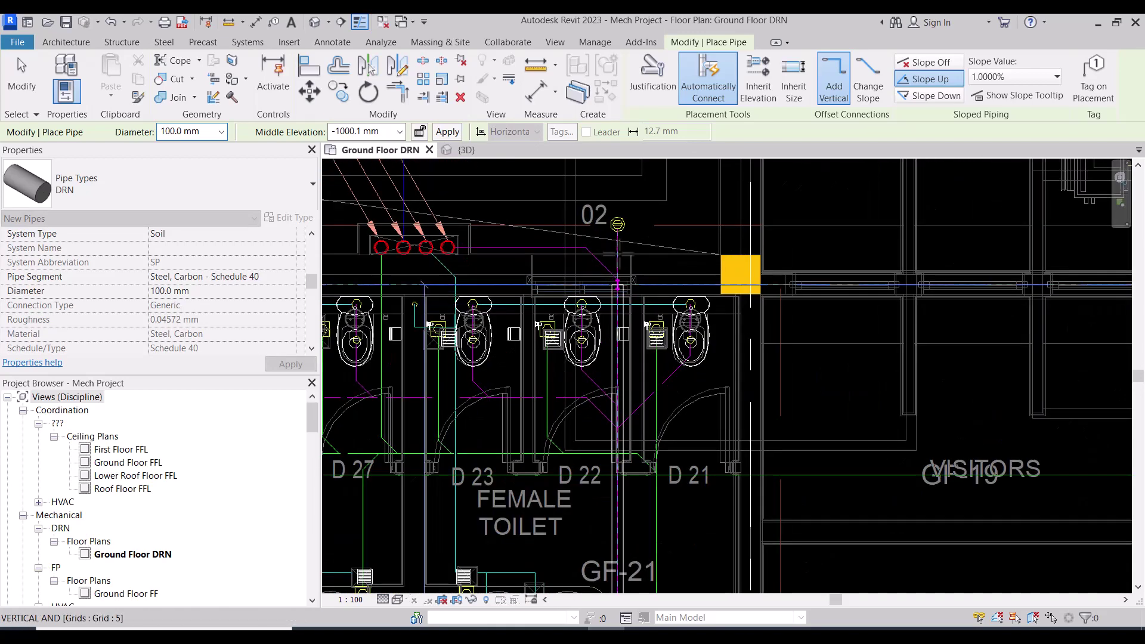
pyautogui.scroll(2, 618, 334)
pyautogui.scroll(2, 608, 328)
pyautogui.scroll(2, 611, 266)
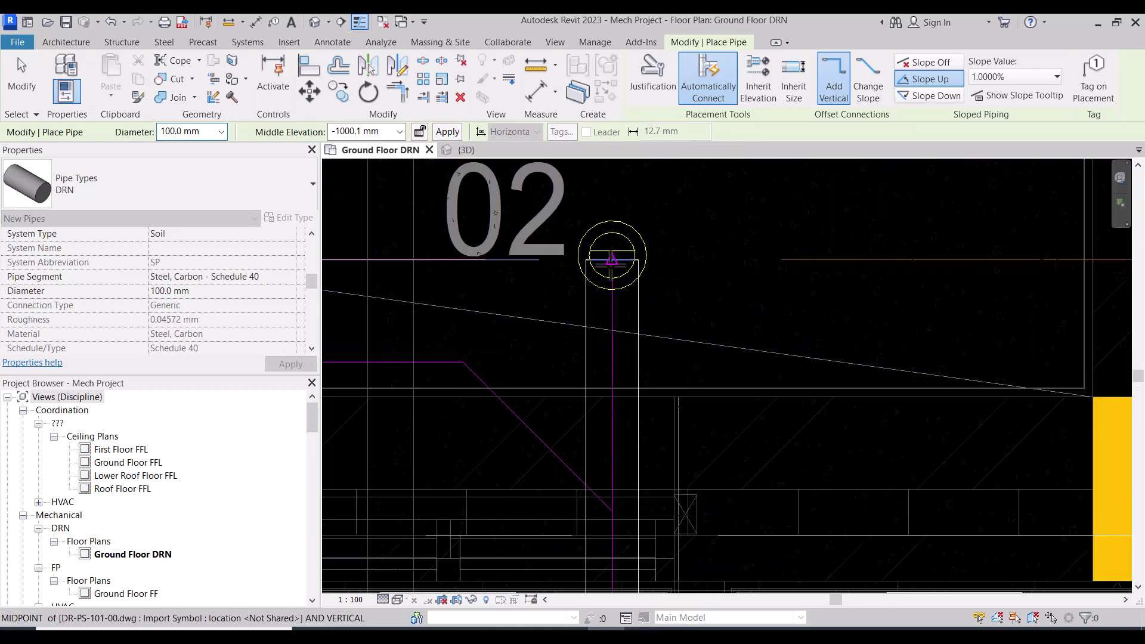
pyautogui.scroll(3, 613, 260)
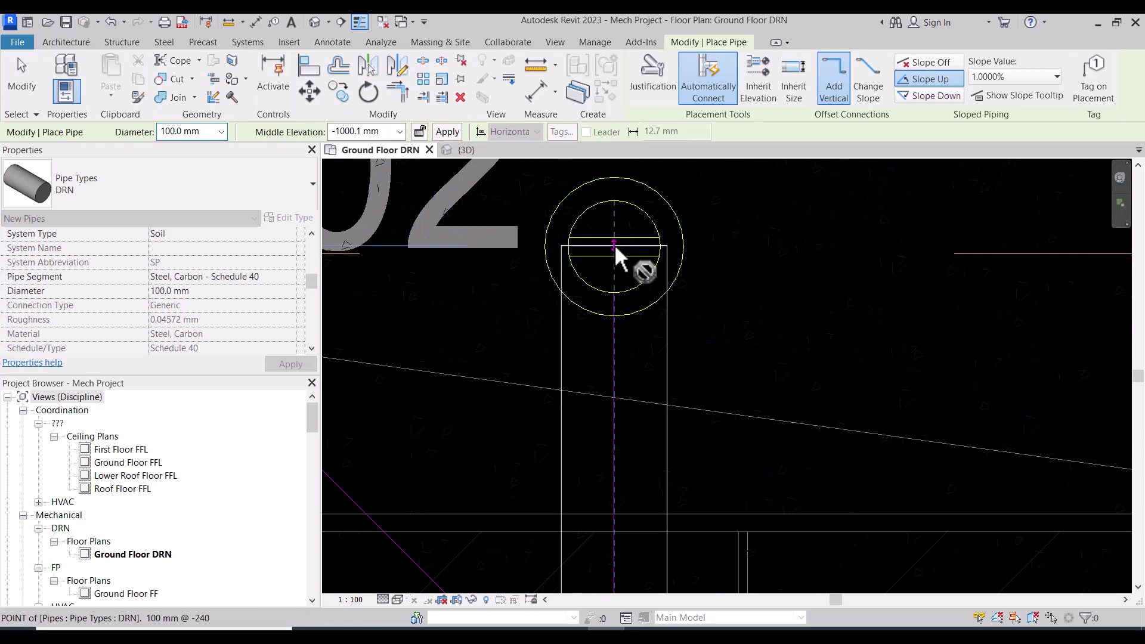
pyautogui.click(646, 263)
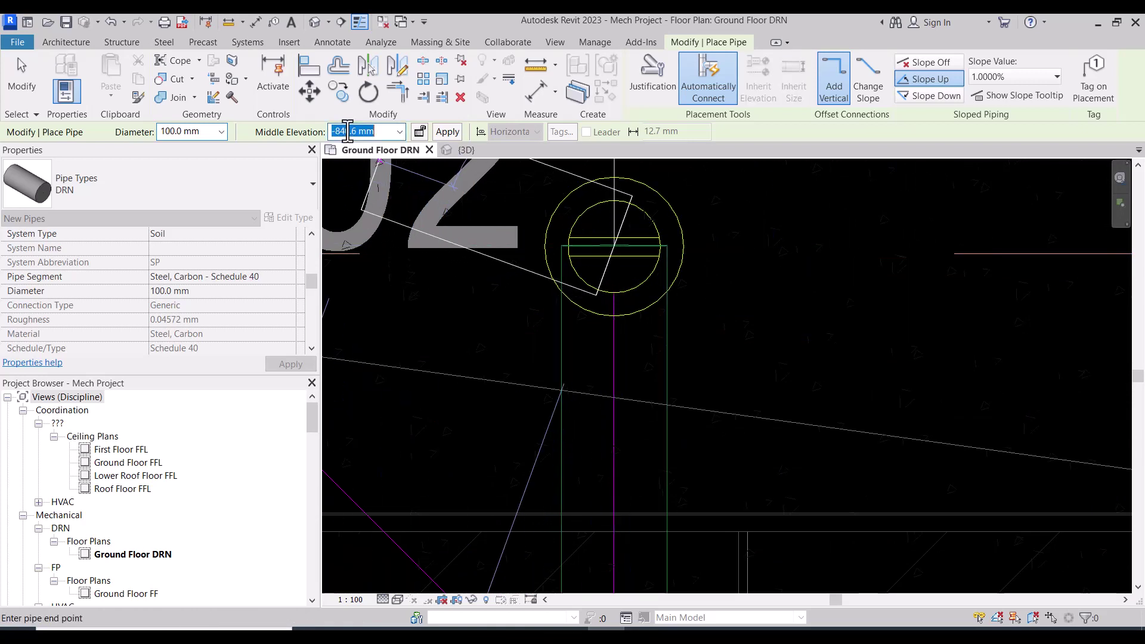
# - Raise the pipe end vertically to 100 mm middle elevation
pyautogui.write('100')
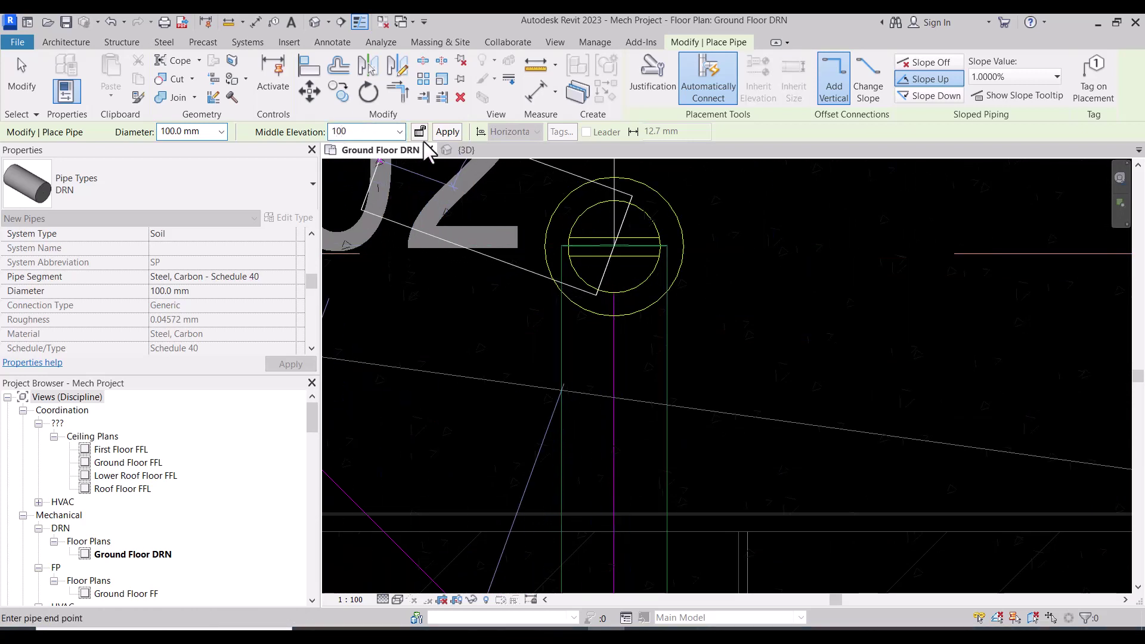
pyautogui.press('Escape')
pyautogui.scroll(-3, 800, 325)
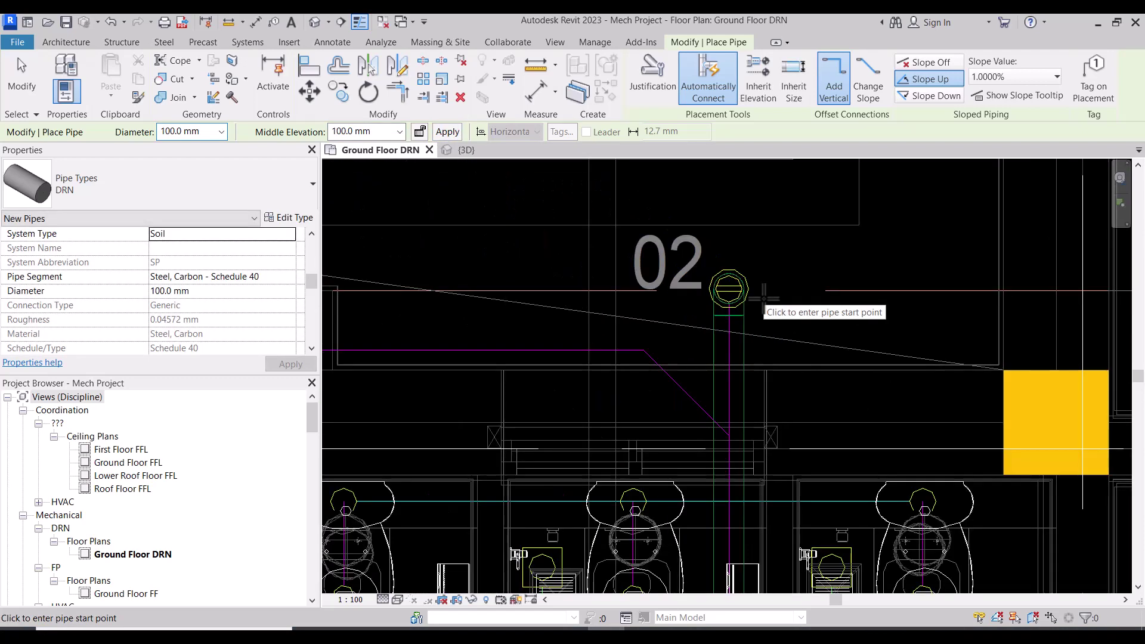
pyautogui.scroll(2, 757, 308)
pyautogui.moveTo(757, 308); pyautogui.dragTo(727, 279, button='middle')
# - Stop pipe placement and select the vertical pipe near the 02 label
pyautogui.press('Escape')
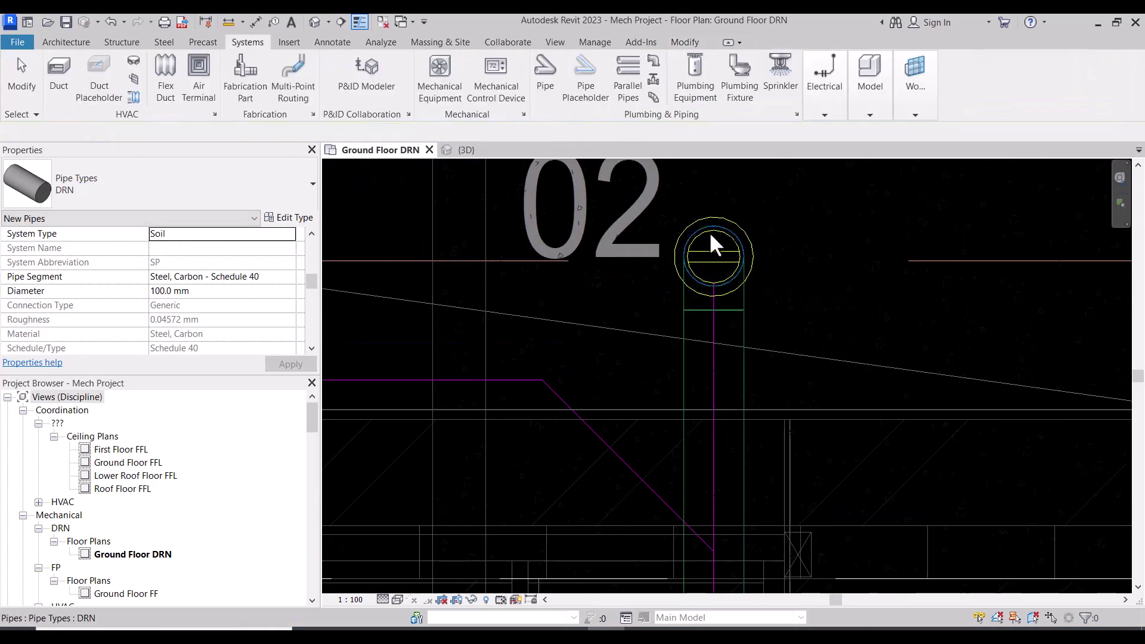
pyautogui.scroll(2, 664, 266)
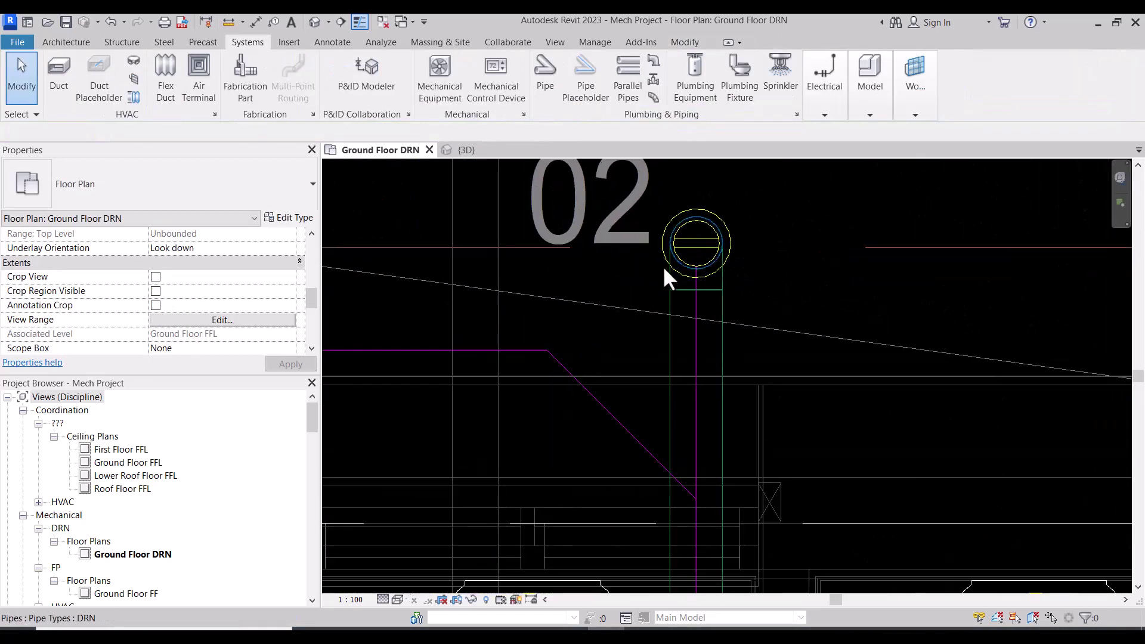
pyautogui.scroll(-3, 712, 274)
pyautogui.scroll(-3, 709, 281)
pyautogui.scroll(3, 708, 298)
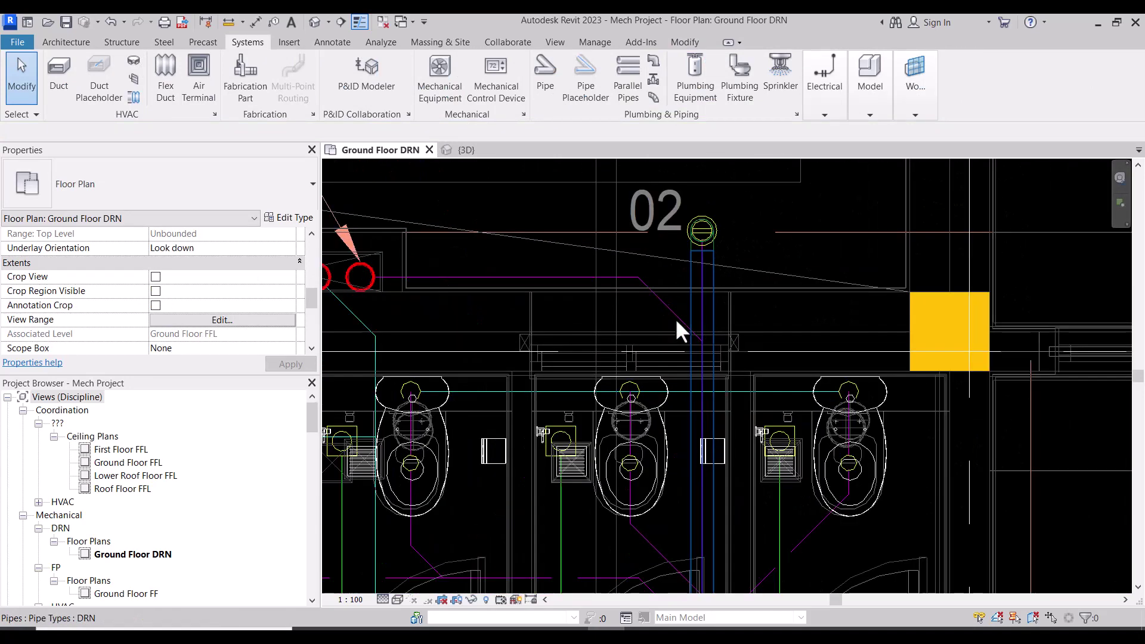
pyautogui.moveTo(680, 327); pyautogui.dragTo(728, 338, button='middle')
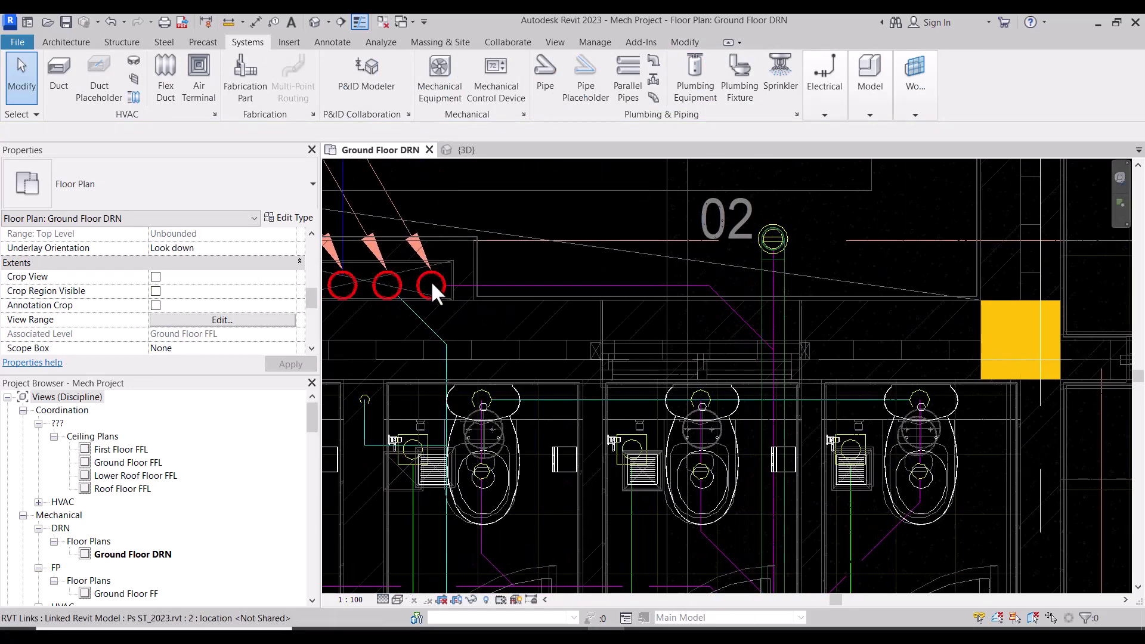
pyautogui.scroll(-1, 752, 343)
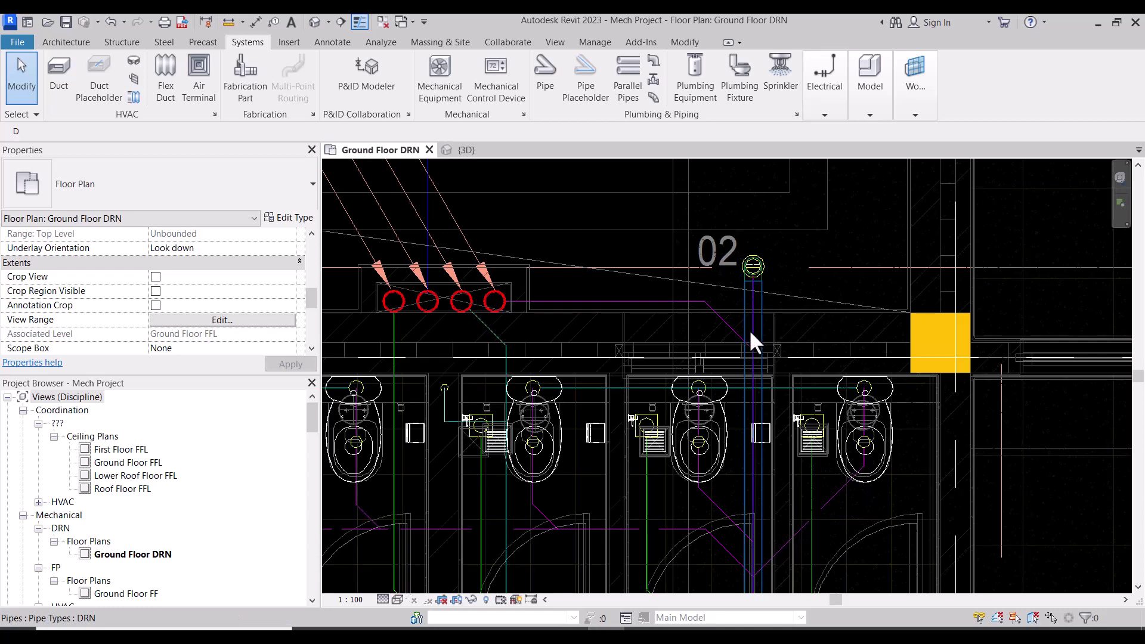
pyautogui.click(753, 343)
pyautogui.scroll(2, 690, 351)
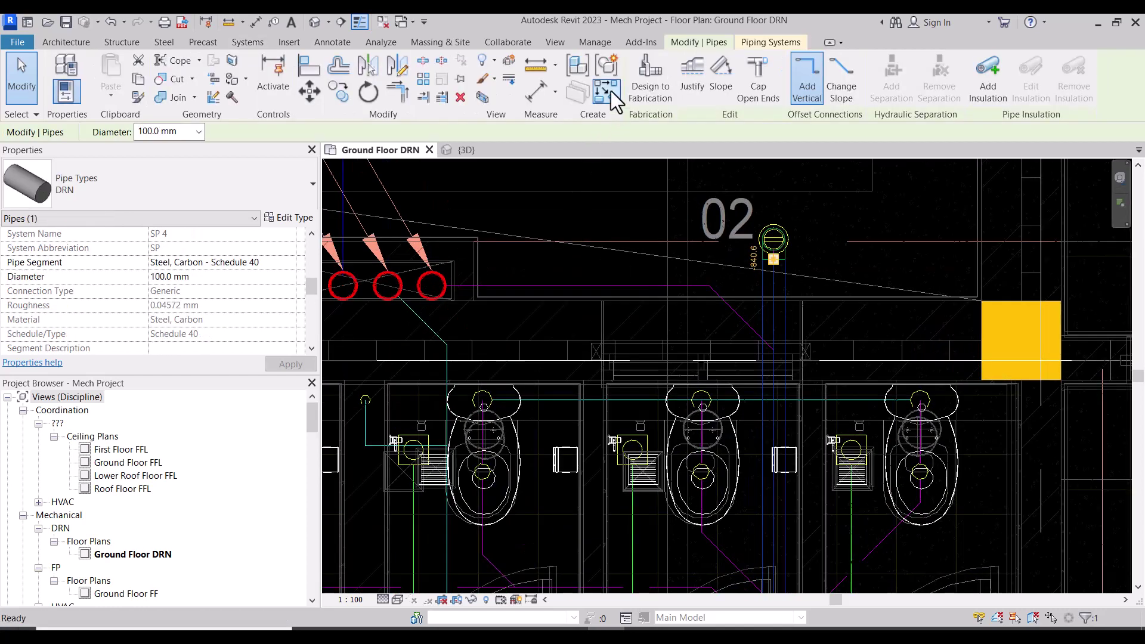
# - Draw an angled pipe segment from the vertical pipe, inheriting its elevation
pyautogui.press('p')
pyautogui.press('i')
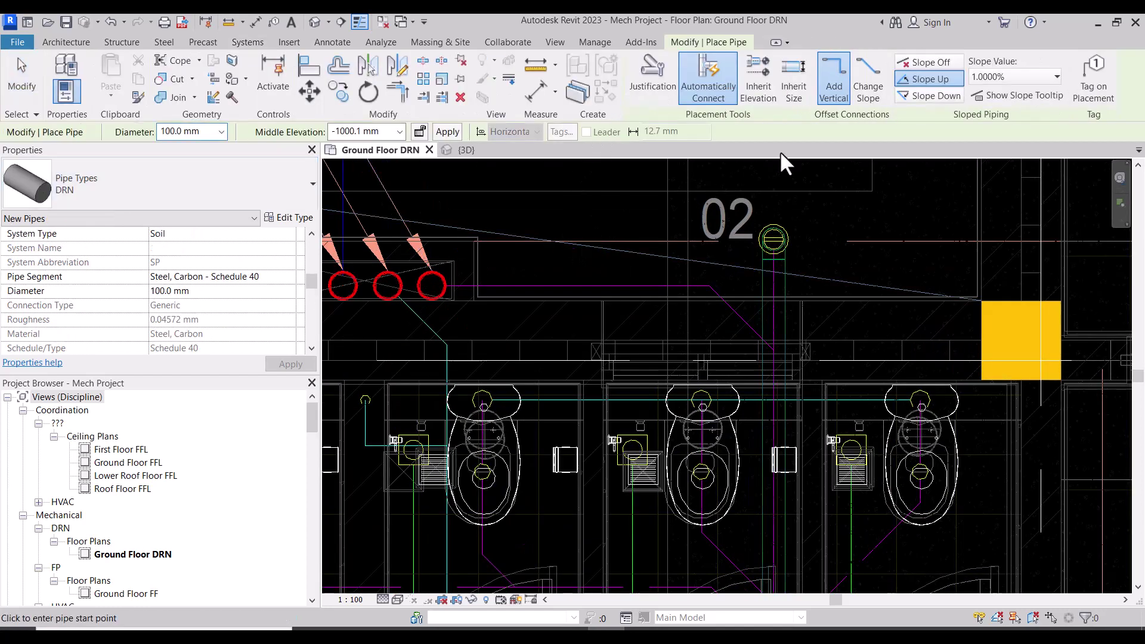
pyautogui.click(754, 91)
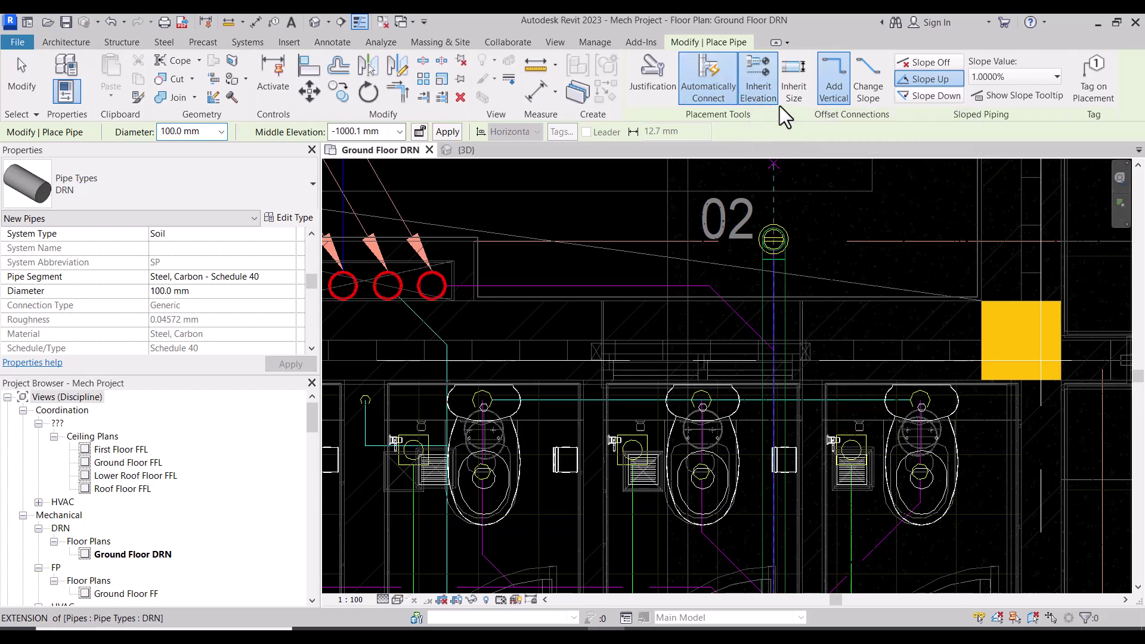
pyautogui.scroll(2, 801, 333)
pyautogui.click(755, 358)
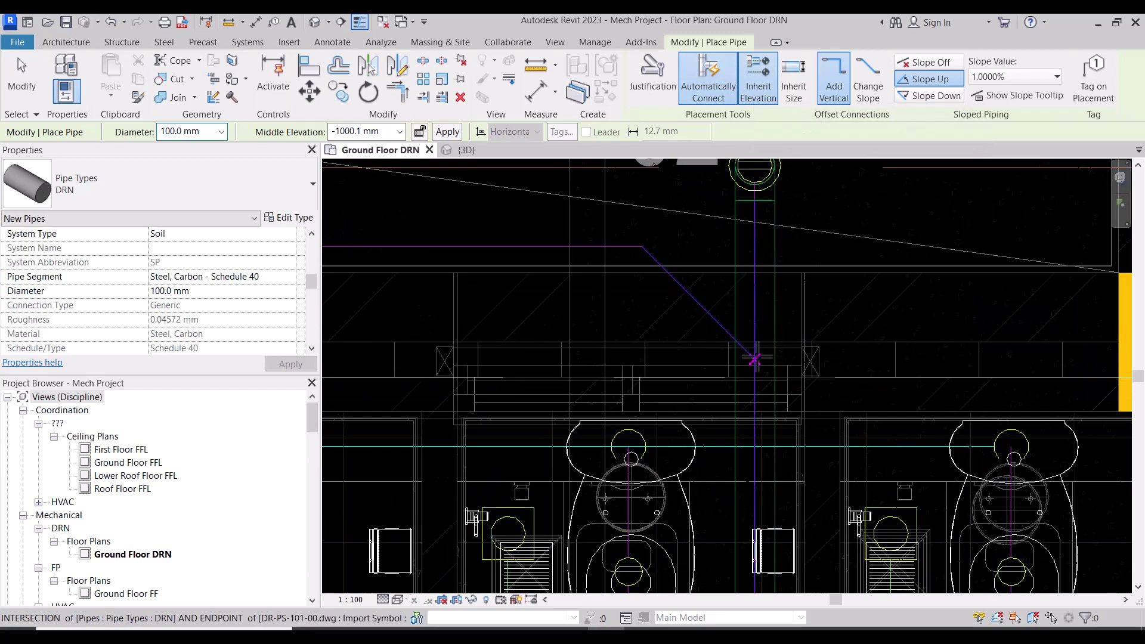
pyautogui.click(654, 254)
# - Give the angled pipe a 6000 mm middle elevation and finish placing
pyautogui.scroll(-3, 656, 262)
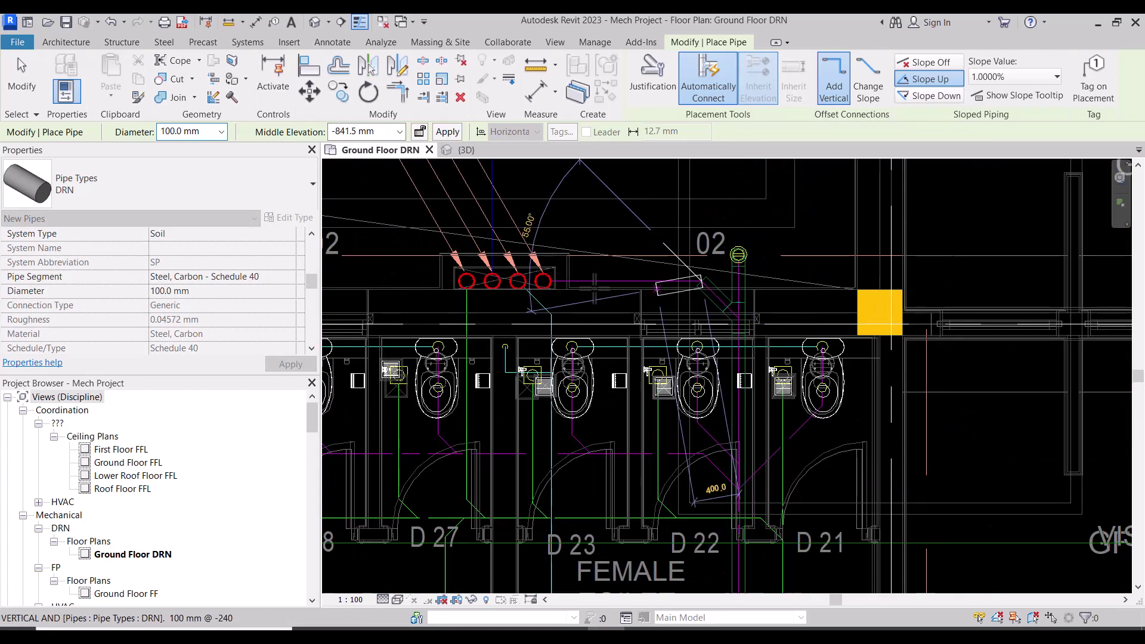
pyautogui.scroll(5, 541, 281)
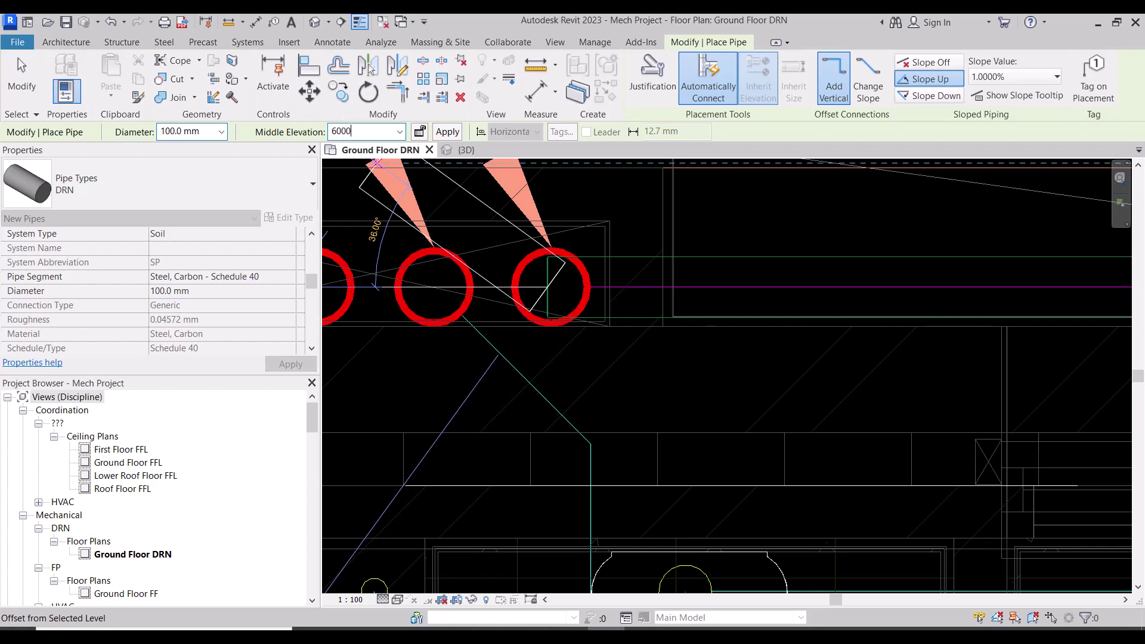
pyautogui.click(448, 131)
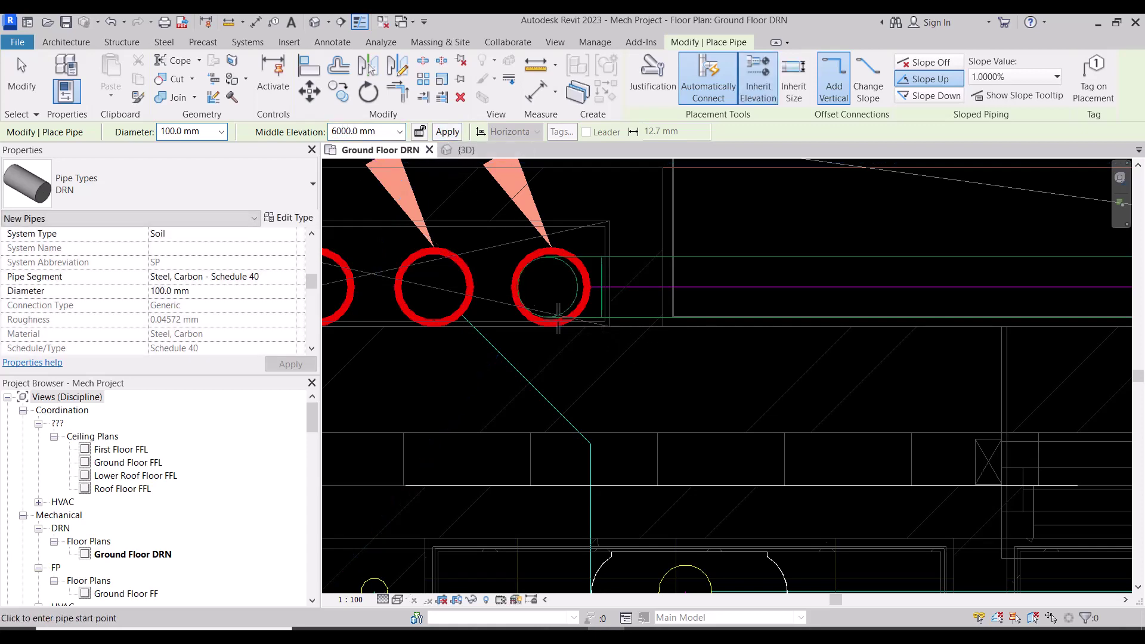
pyautogui.scroll(-3, 496, 277)
pyautogui.press('Escape')
pyautogui.scroll(-3, 620, 260)
pyautogui.scroll(-1, 661, 418)
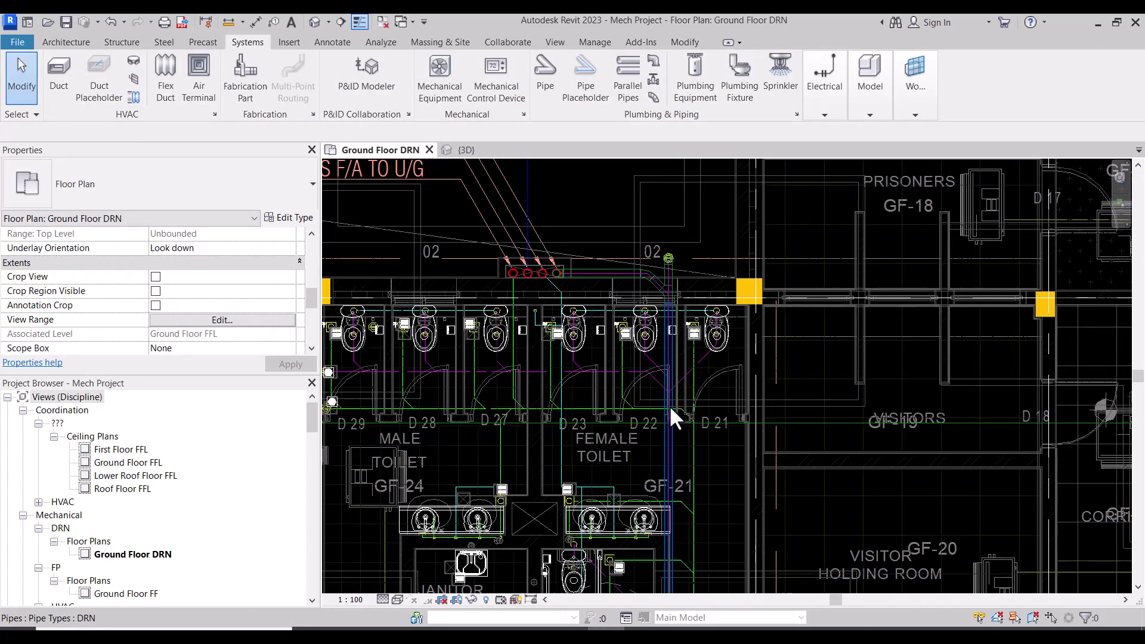
# - Create a pipe similar to the 100 mm SP 4 DRN pipe beside the D 21–D 23 toilets
pyautogui.scroll(4, 708, 369)
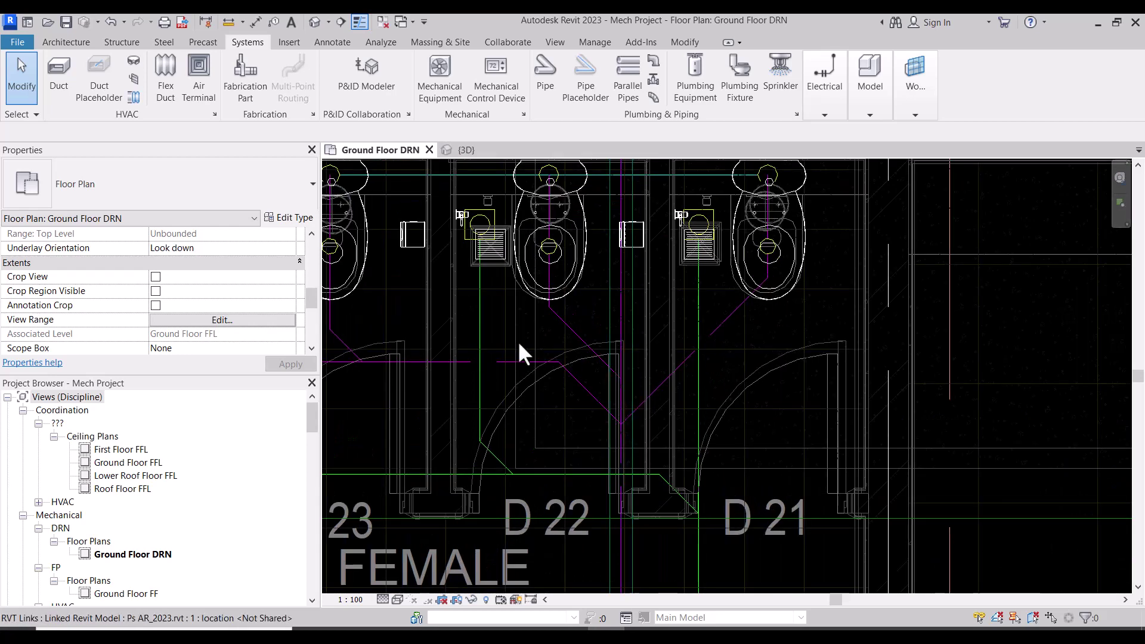
pyautogui.scroll(-2, 649, 380)
pyautogui.moveTo(526, 394); pyautogui.dragTo(553, 398, button='middle')
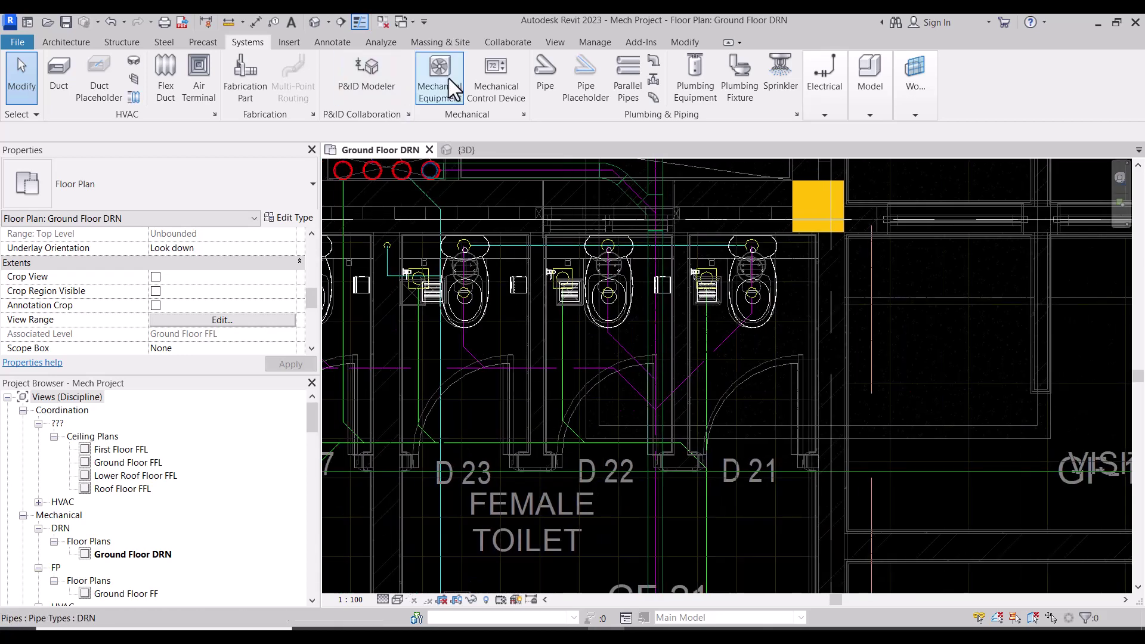
pyautogui.click(663, 396)
pyautogui.scroll(1, 662, 396)
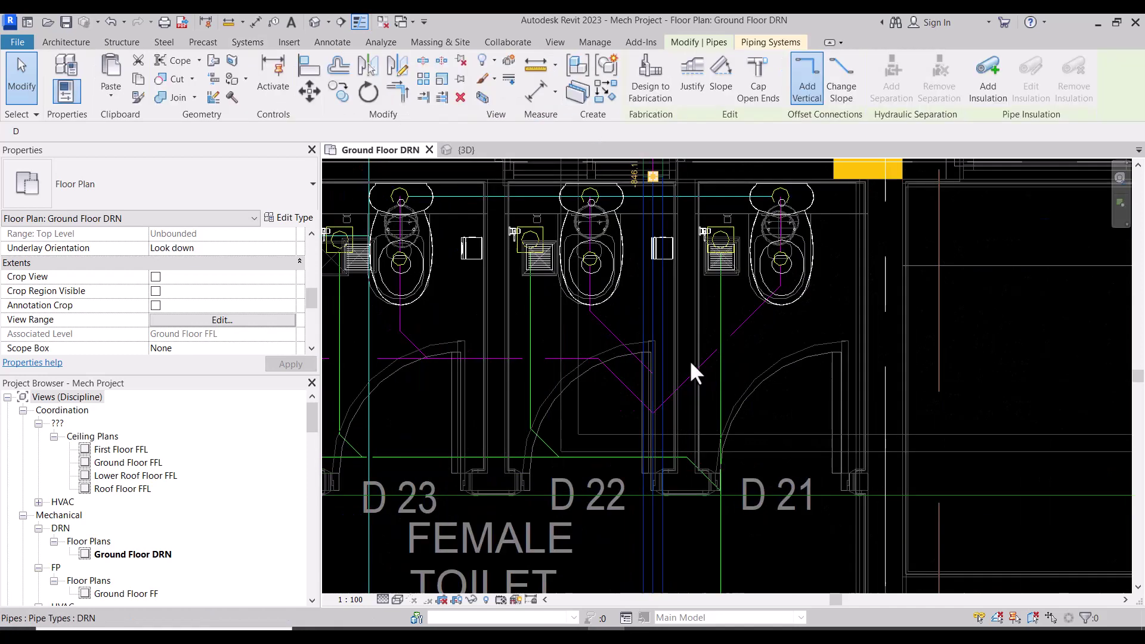
pyautogui.click(607, 94)
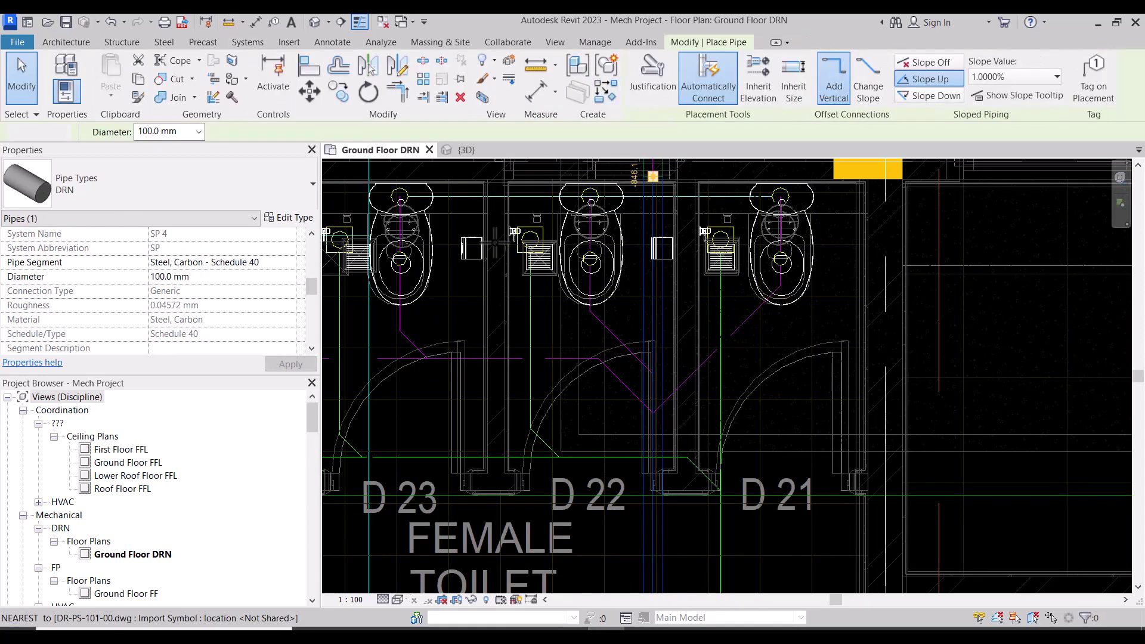
# - Draw a horizontal drain pipe from the floor drain along the stalls, inheriting elevation
pyautogui.click(746, 87)
pyautogui.scroll(2, 649, 427)
pyautogui.click(656, 410)
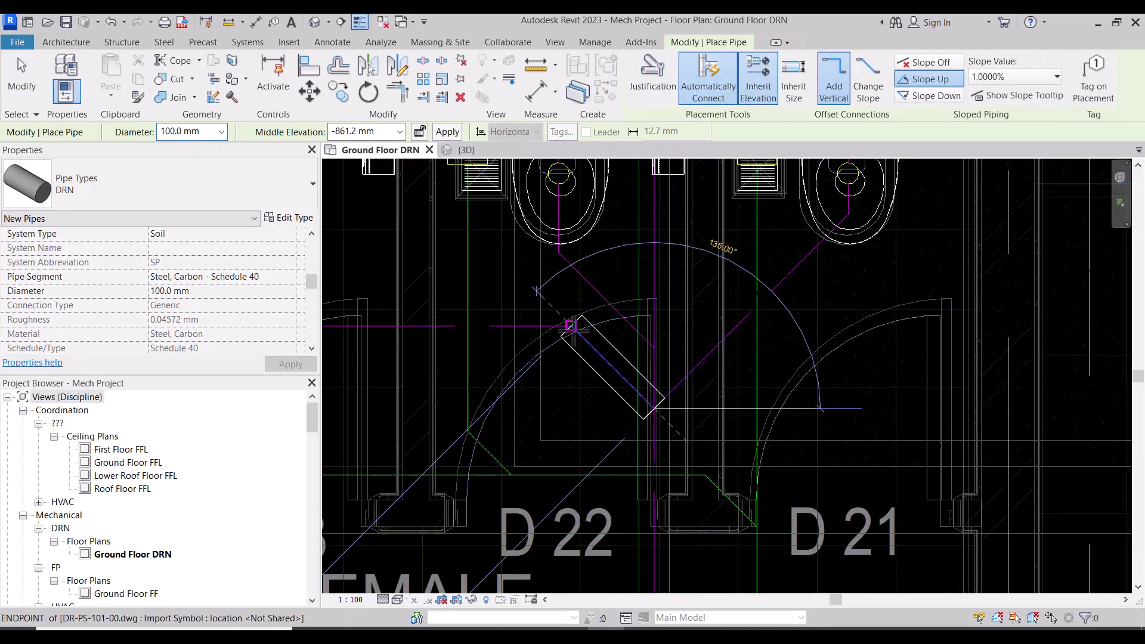
pyautogui.scroll(-3, 784, 346)
pyautogui.scroll(-3, 786, 348)
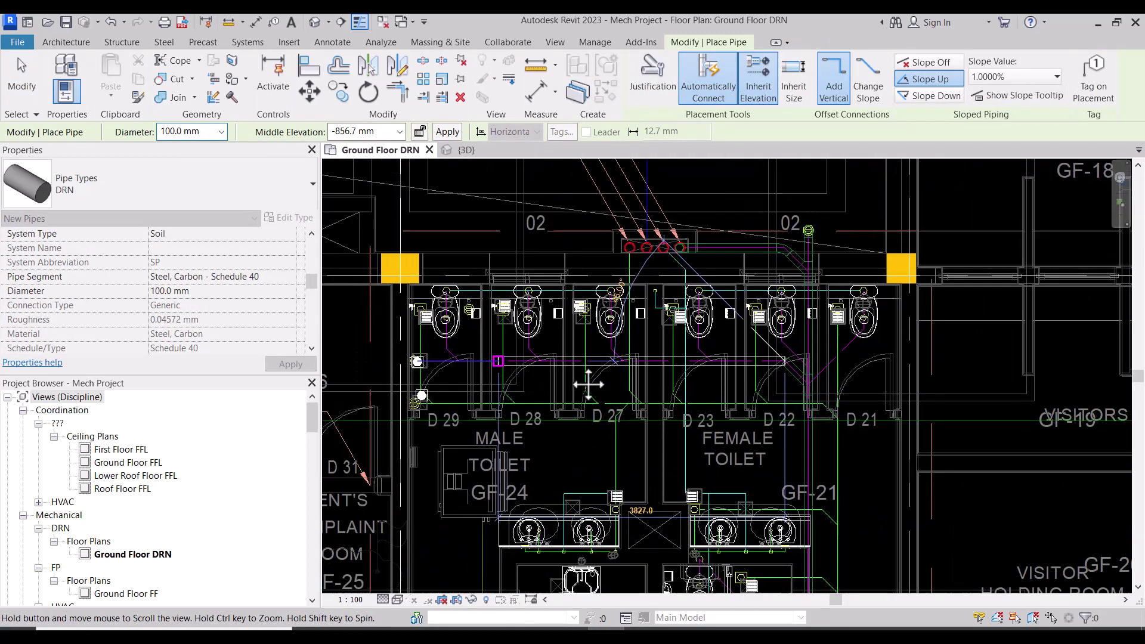
pyautogui.scroll(4, 436, 370)
pyautogui.scroll(2, 429, 329)
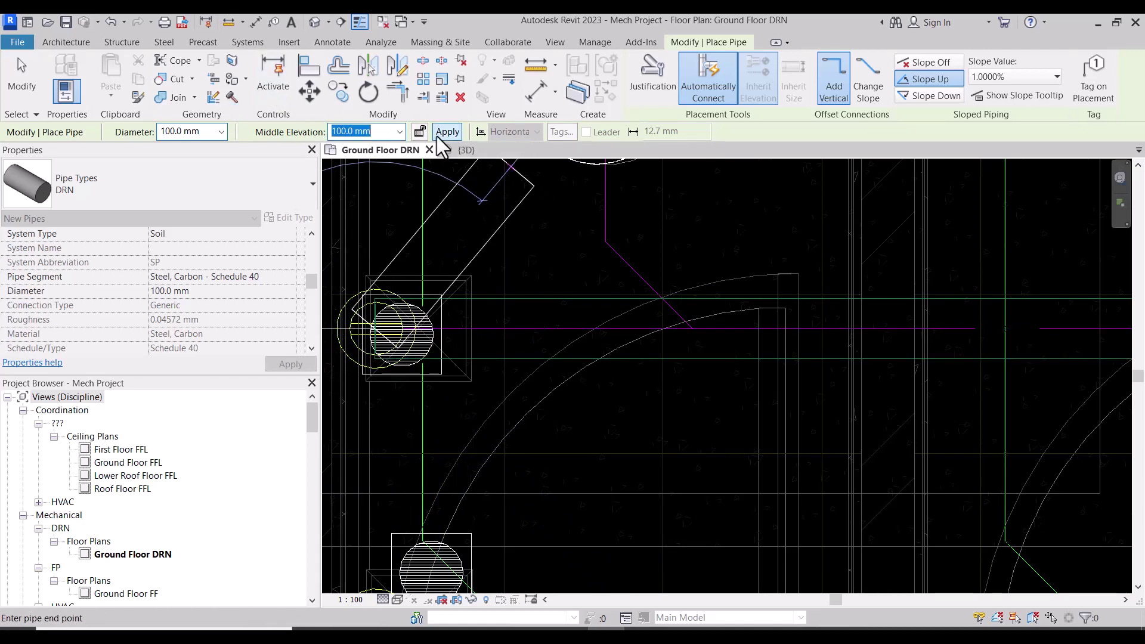
pyautogui.press('Escape')
pyautogui.press('Escape')
# - Branch a diagonal and vertical pipe from the horizontal drain up to the D29 toilet
pyautogui.scroll(-3, 493, 342)
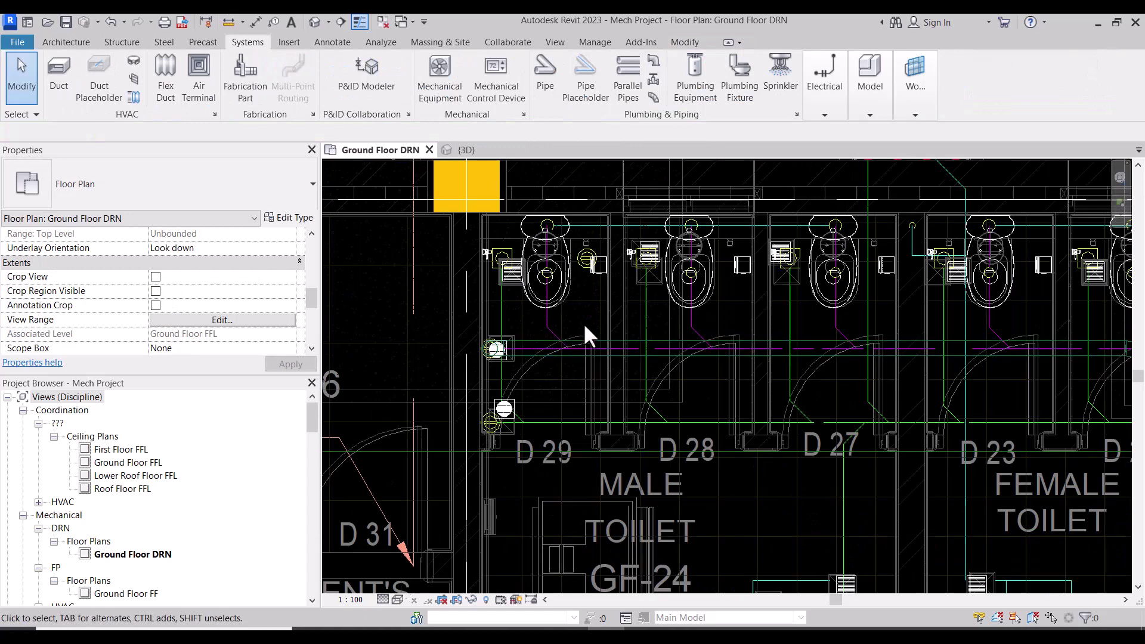
pyautogui.scroll(3, 582, 334)
pyautogui.click(579, 353)
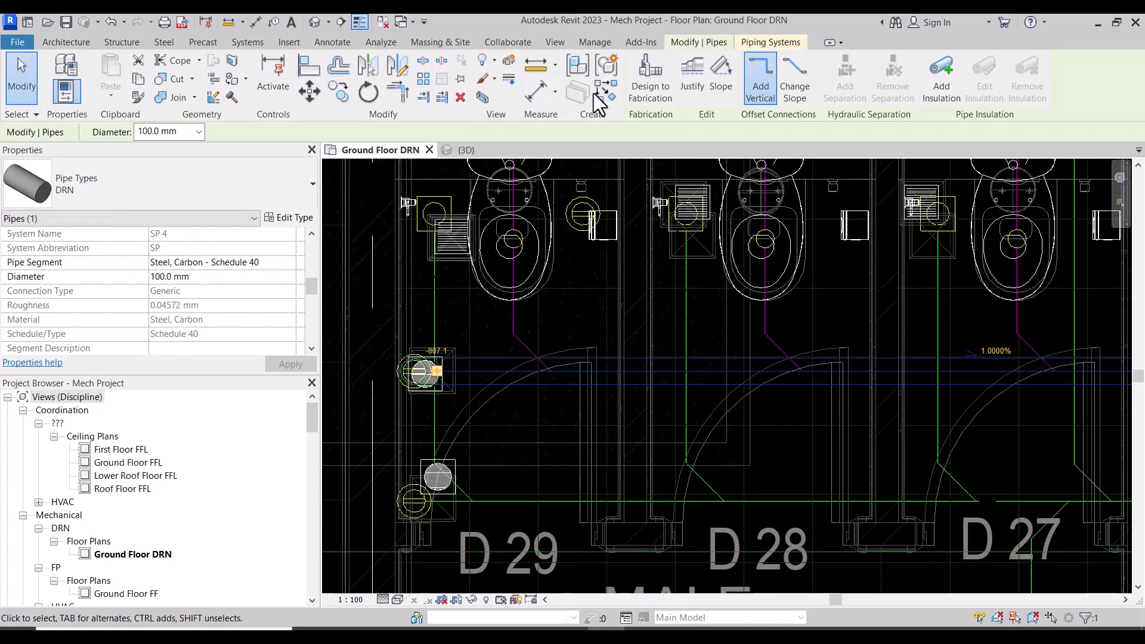
pyautogui.press('c')
pyautogui.press('s')
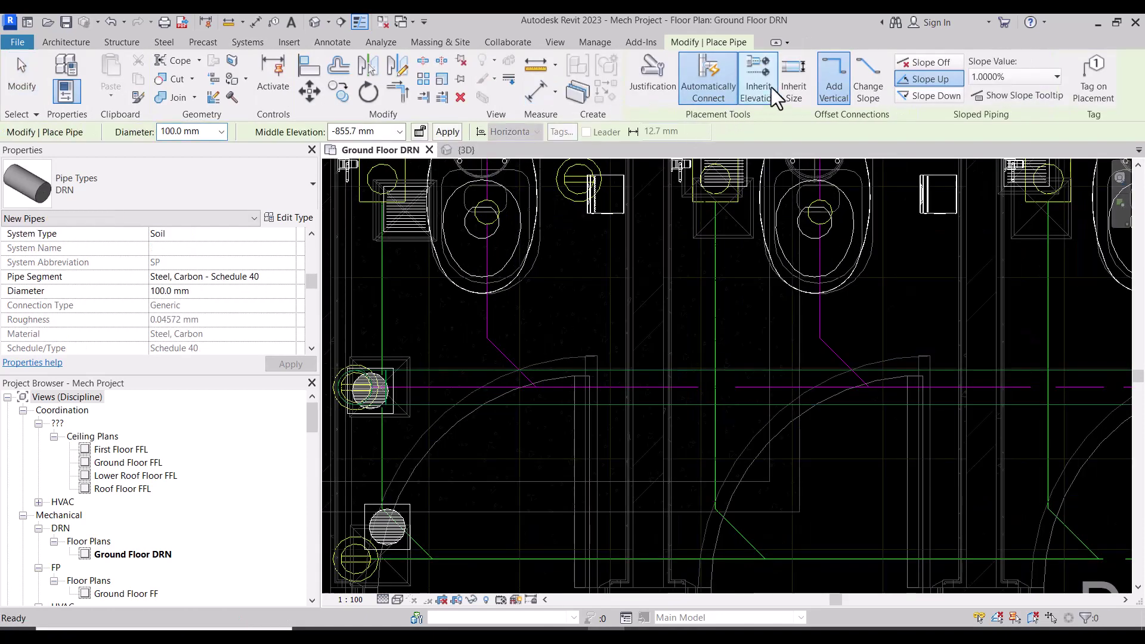
pyautogui.moveTo(505, 429); pyautogui.dragTo(506, 522, button='middle')
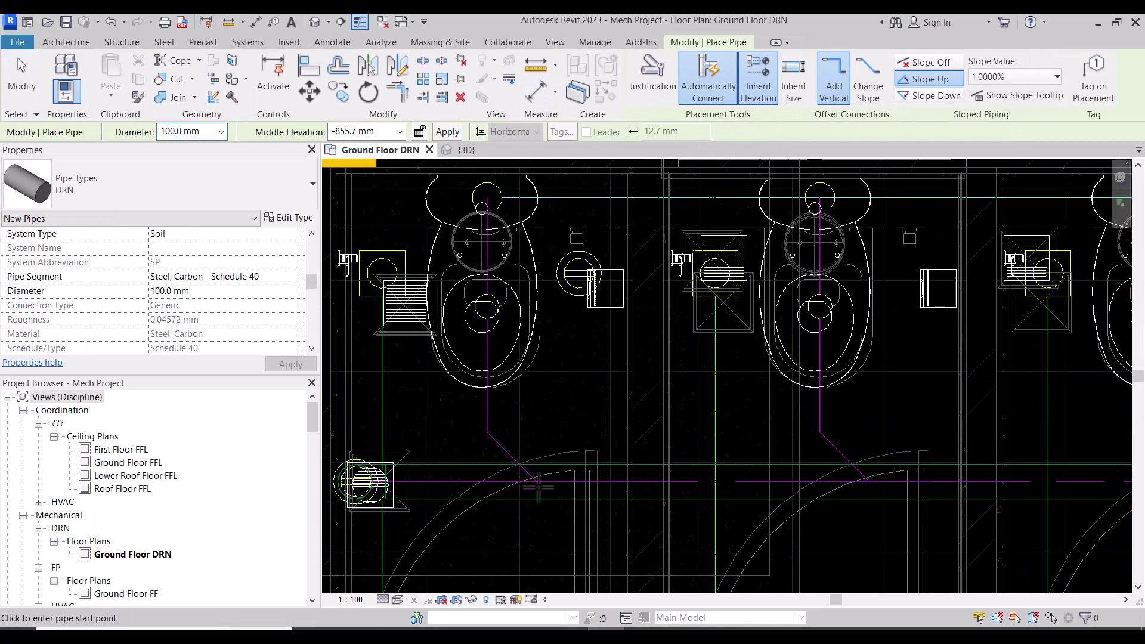
pyautogui.click(537, 482)
pyautogui.click(487, 432)
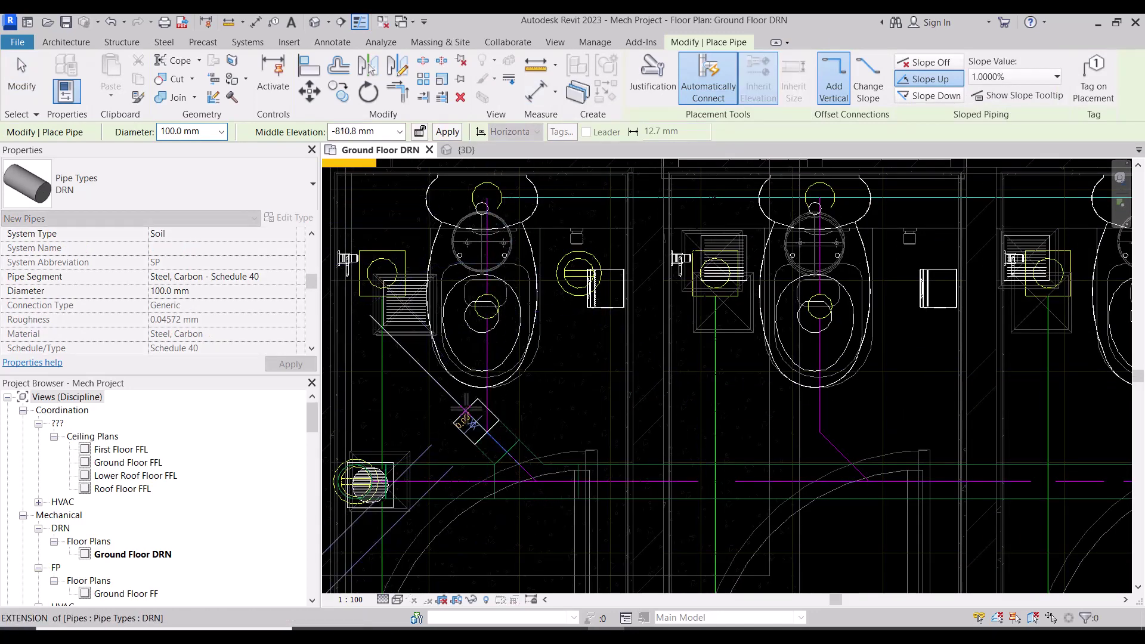
pyautogui.click(465, 195)
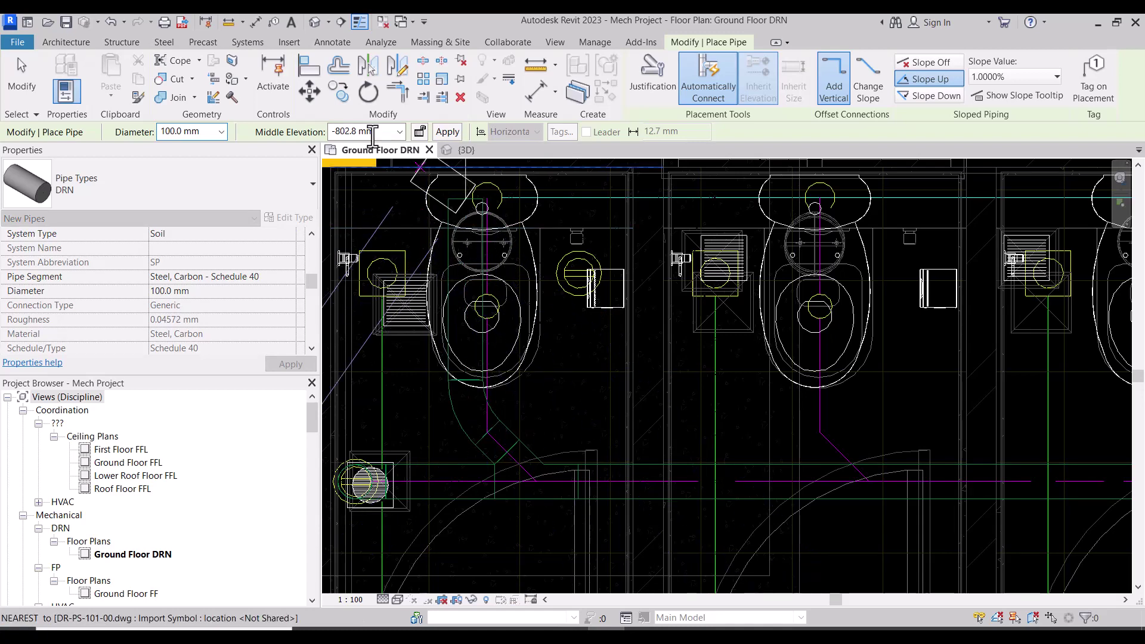
pyautogui.click(352, 132)
pyautogui.write('100')
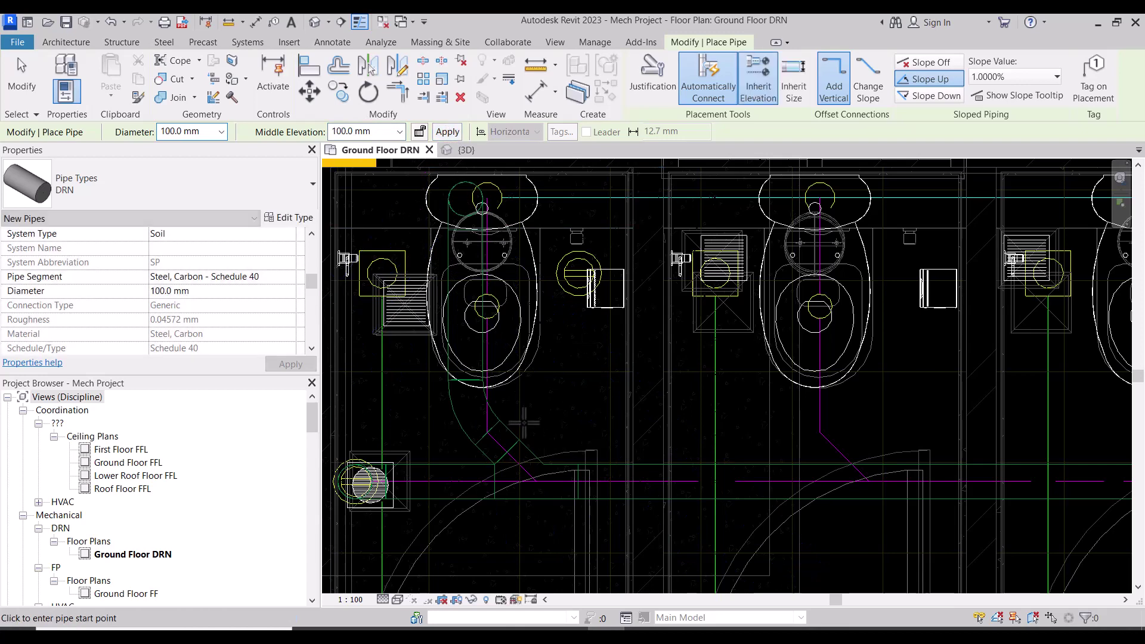
pyautogui.click(18, 58)
# - Select the vertical and diagonal branch segments and nudge them upward twice
pyautogui.scroll(-2, 495, 314)
pyautogui.click(490, 318)
pyautogui.scroll(2, 490, 314)
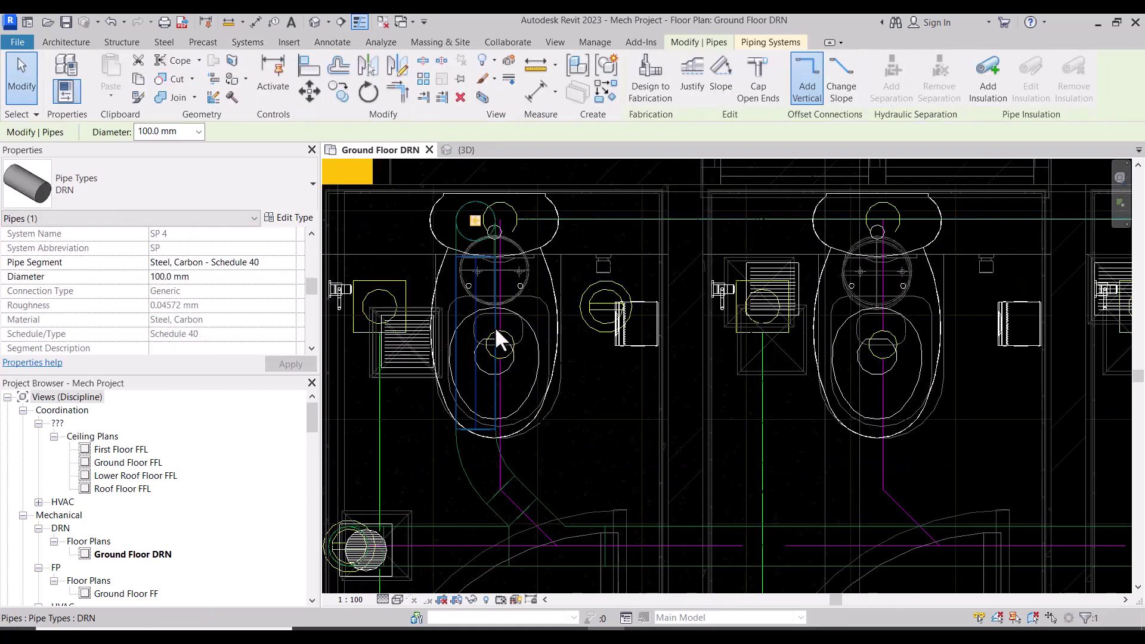
pyautogui.keyDown('ctrl'); pyautogui.click(528, 484); pyautogui.keyUp('ctrl')
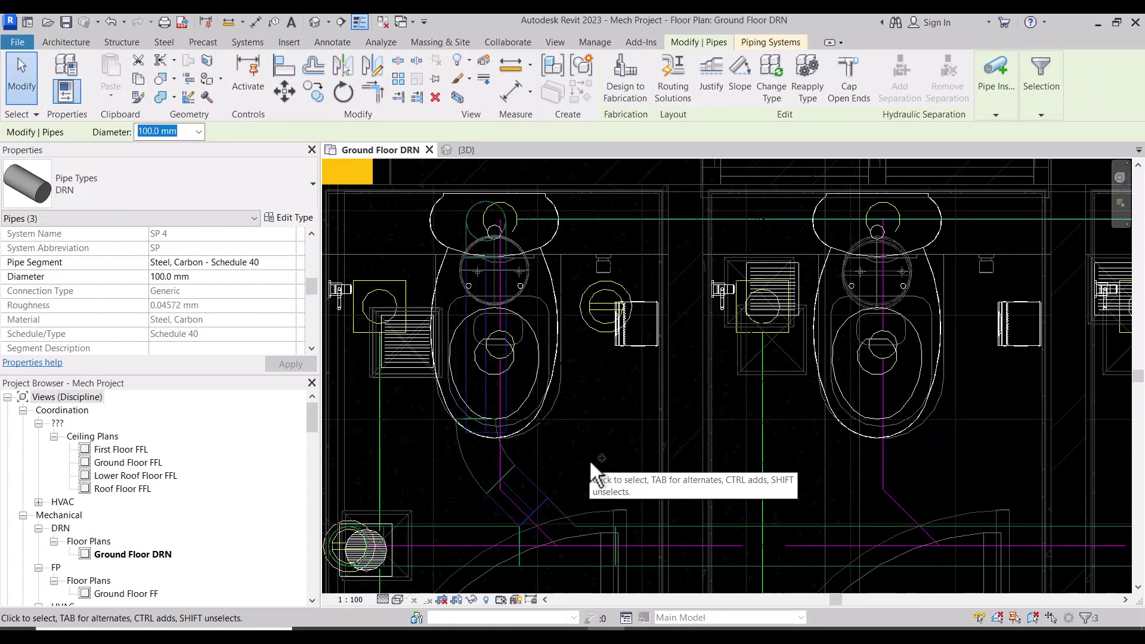
pyautogui.press('Up')
pyautogui.press('Up')
pyautogui.press('Up')
pyautogui.press('Up')
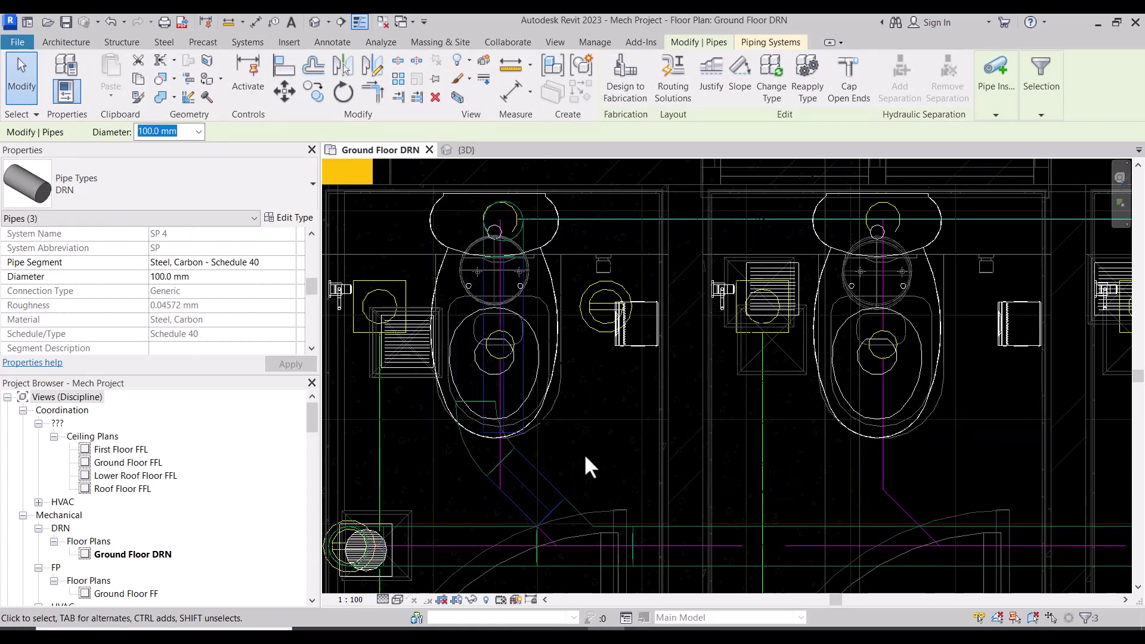
pyautogui.press('Up')
# - Draw a 45° branch from the main drain to the first WC outlet at 100 mm middle elevation
pyautogui.scroll(-5, 352, 345)
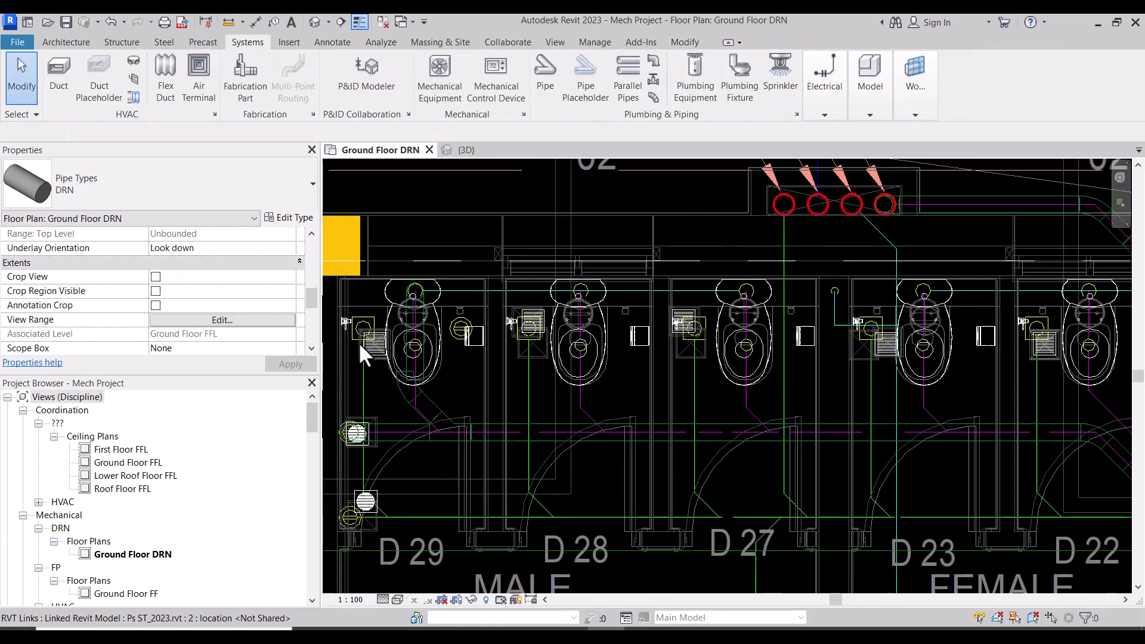
pyautogui.scroll(2, 571, 414)
pyautogui.scroll(2, 566, 377)
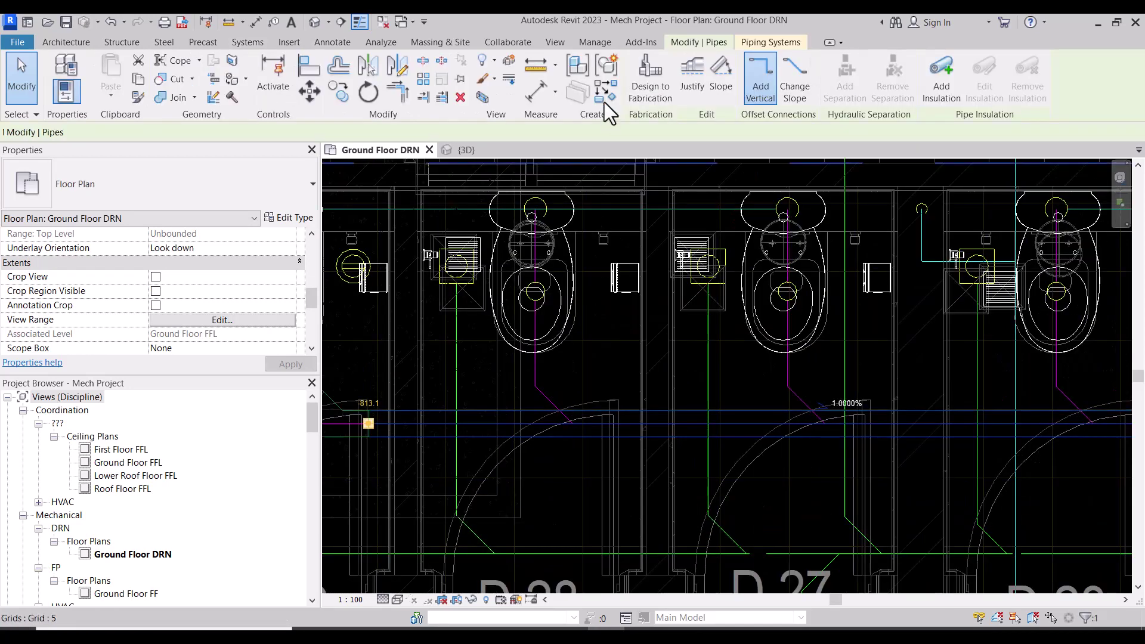
pyautogui.press('p')
pyautogui.press('i')
pyautogui.click(758, 80)
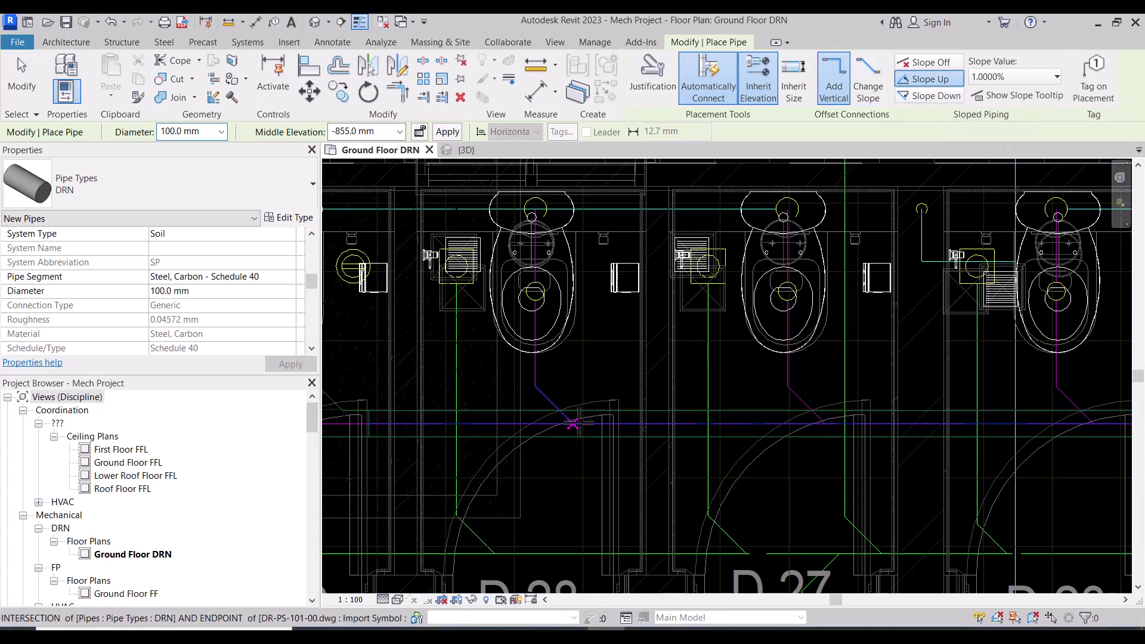
pyautogui.click(590, 417)
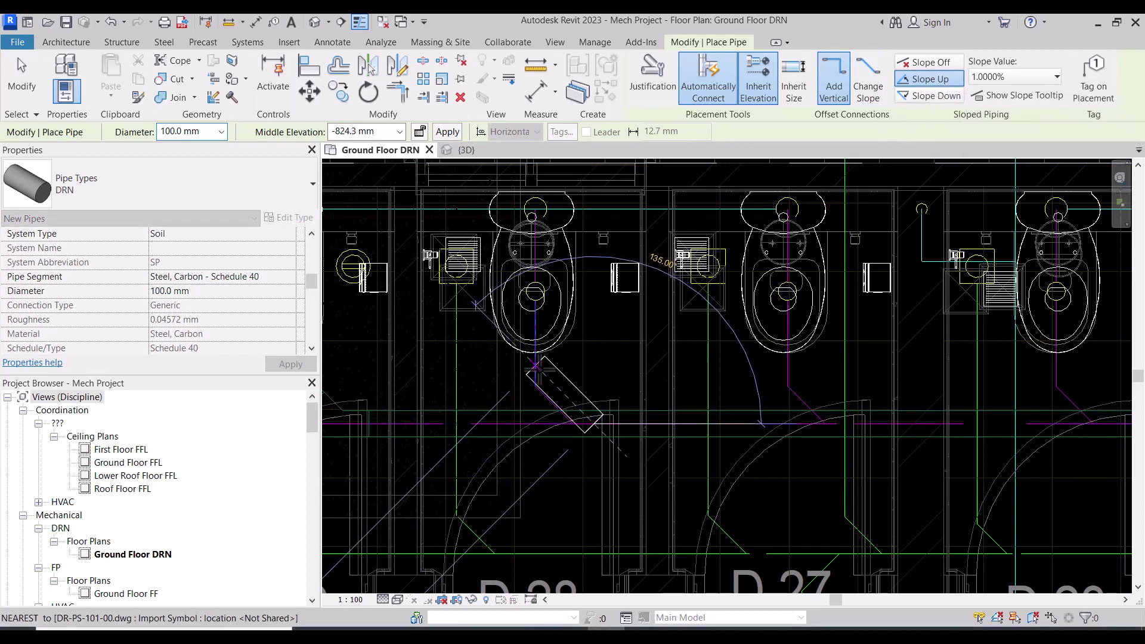
pyautogui.click(535, 365)
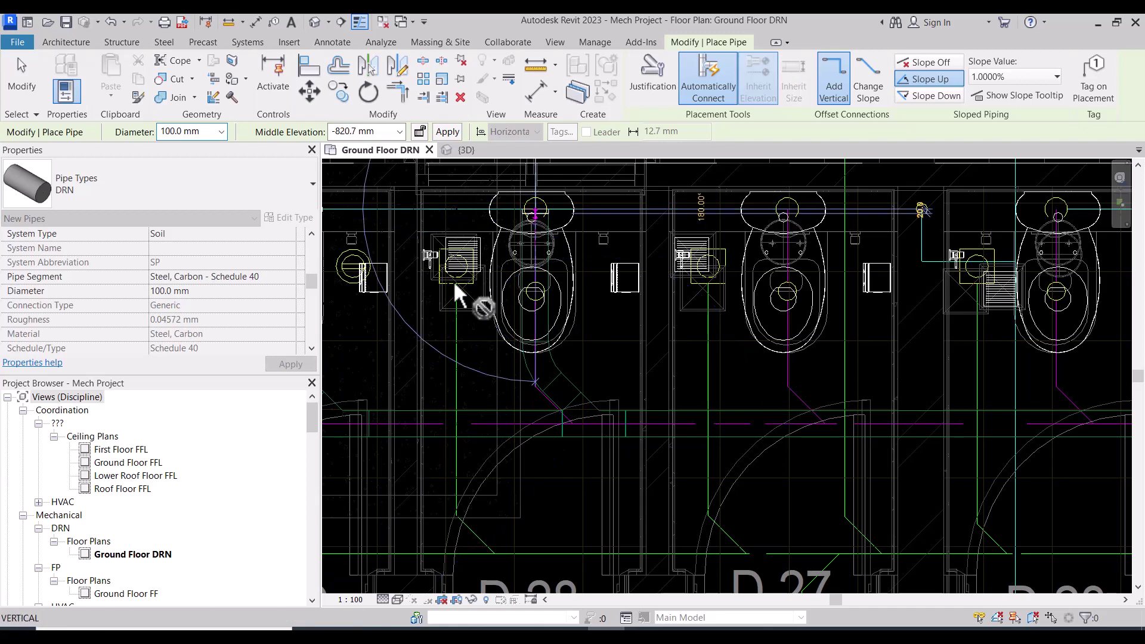
pyautogui.write('100')
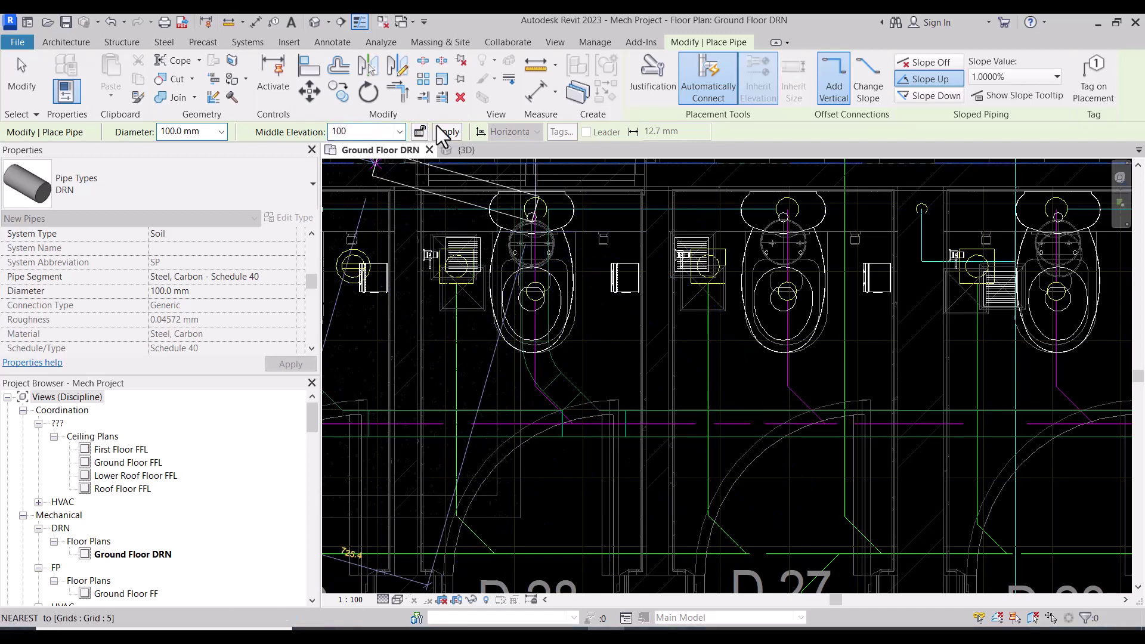
pyautogui.click(453, 131)
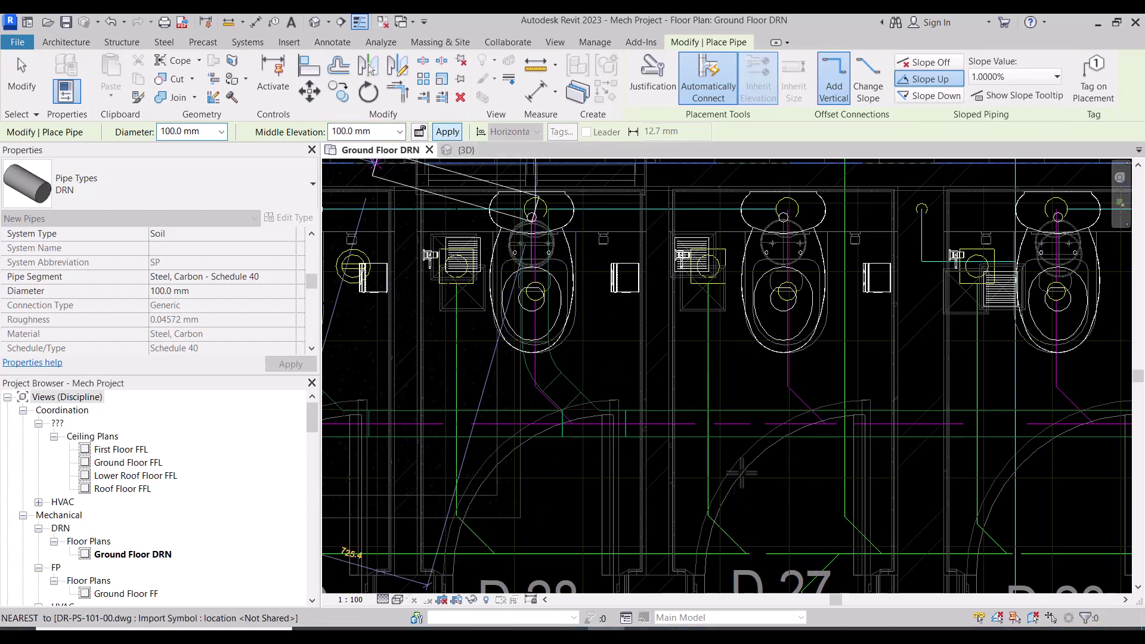
pyautogui.scroll(1, 659, 524)
pyautogui.scroll(1, 685, 418)
pyautogui.click(685, 418)
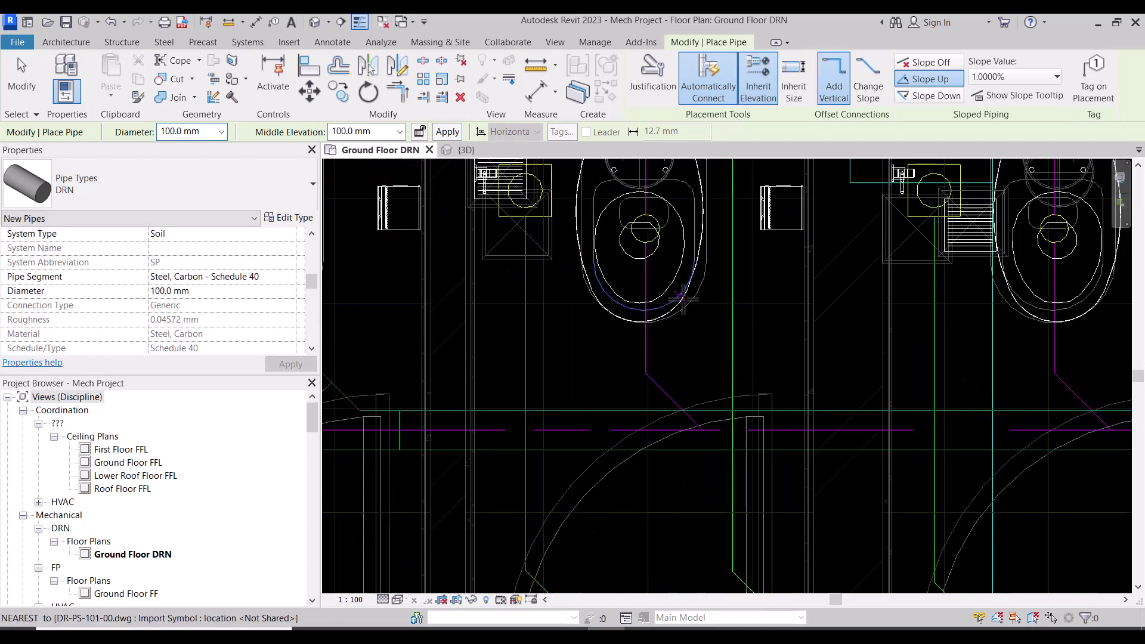
pyautogui.press('Escape')
pyautogui.press('Escape')
# - Draw a second 45° branch from the main drain up to the next toilet outlet at 100 mm
pyautogui.press('p')
pyautogui.press('i')
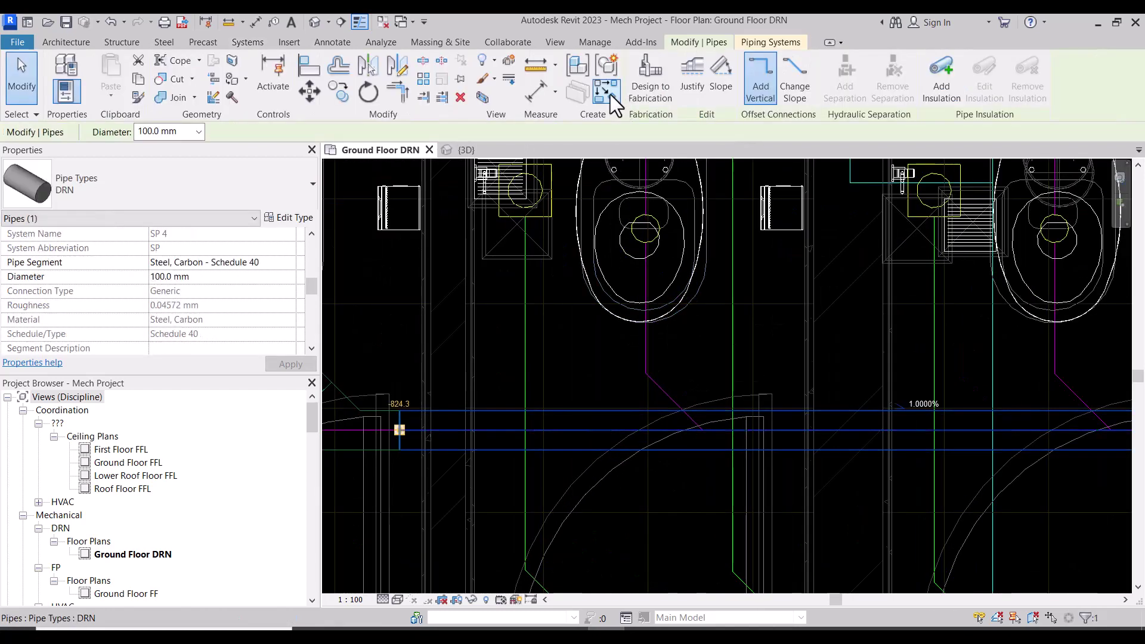
pyautogui.click(757, 84)
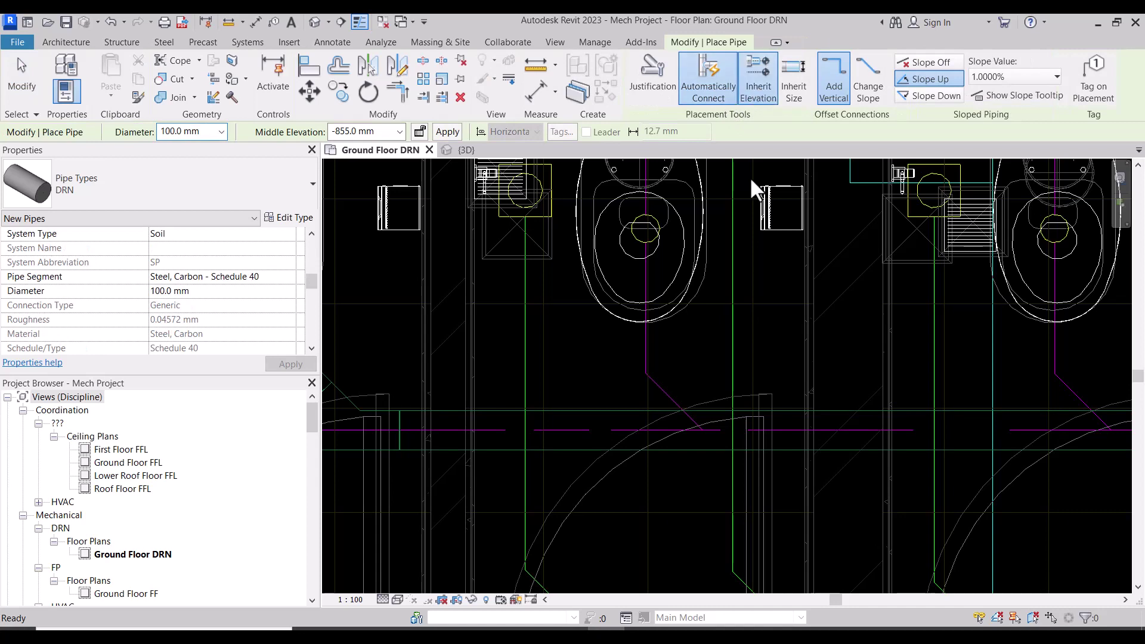
pyautogui.click(705, 422)
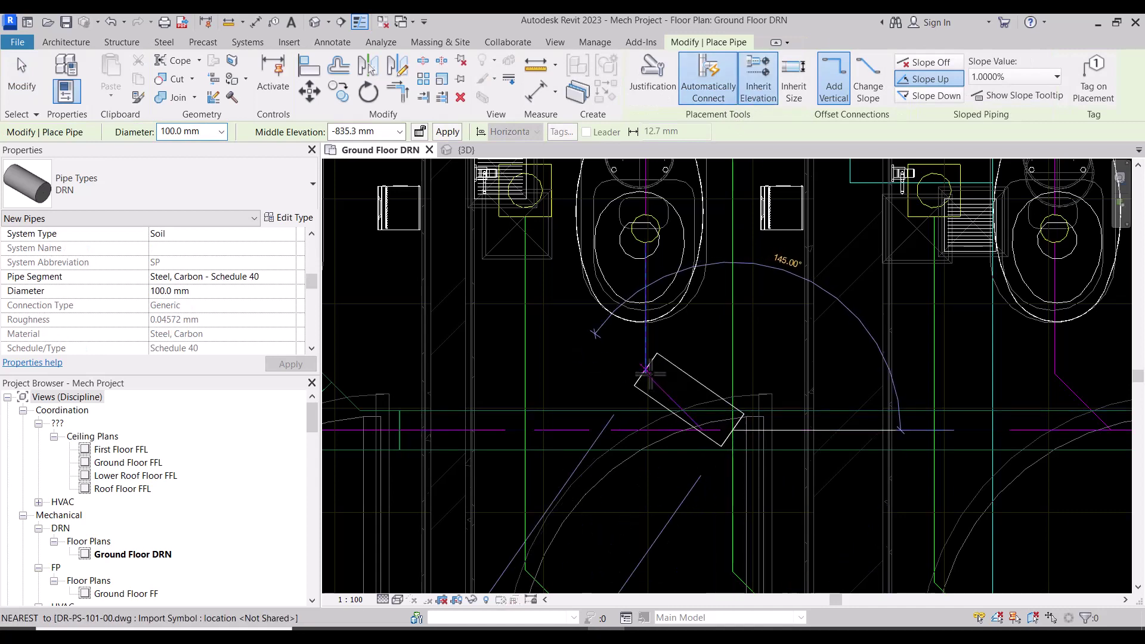
pyautogui.click(645, 341)
pyautogui.moveTo(645, 214); pyautogui.dragTo(645, 333, button='middle')
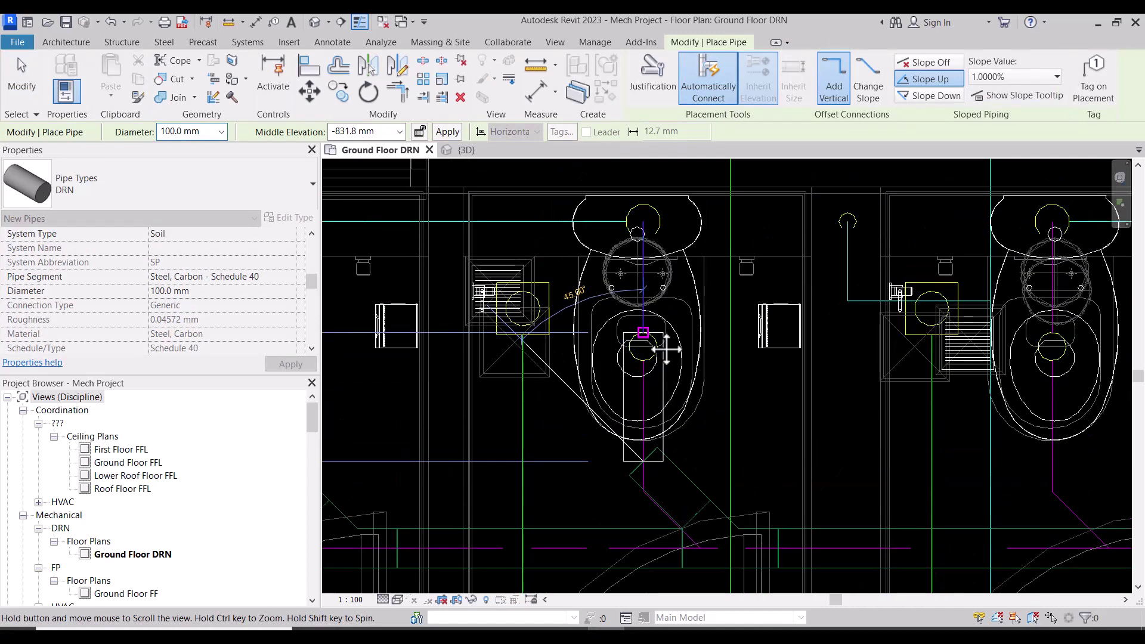
pyautogui.click(643, 221)
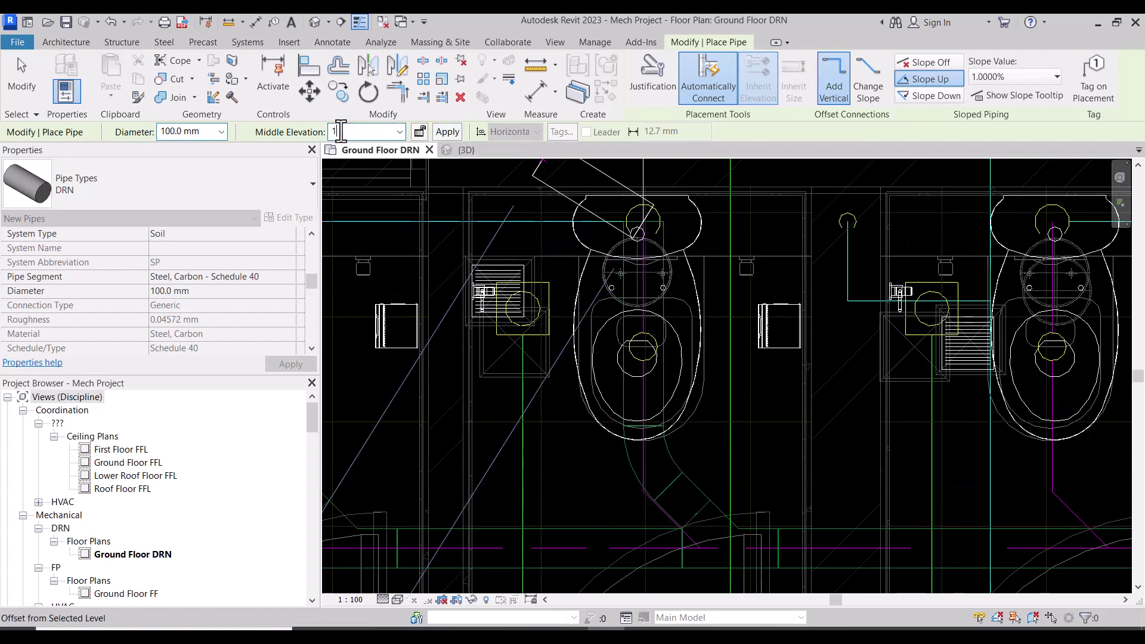
pyautogui.write('00')
pyautogui.click(449, 132)
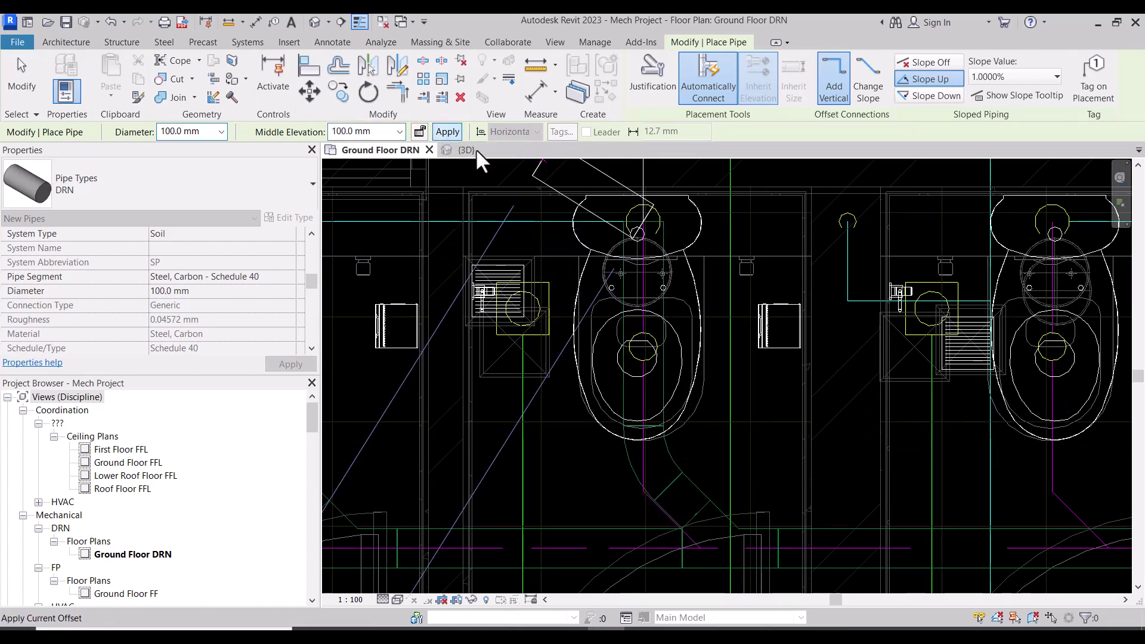
pyautogui.scroll(-4, 820, 458)
pyautogui.moveTo(821, 458); pyautogui.dragTo(704, 427, button='middle')
pyautogui.scroll(2, 704, 427)
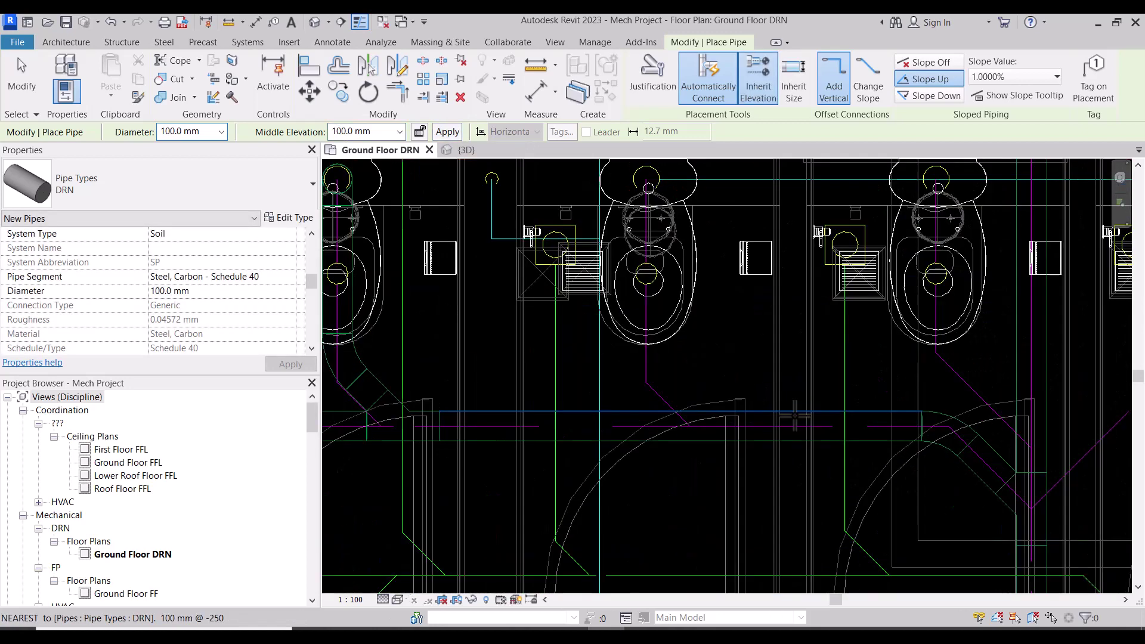
pyautogui.scroll(1, 660, 367)
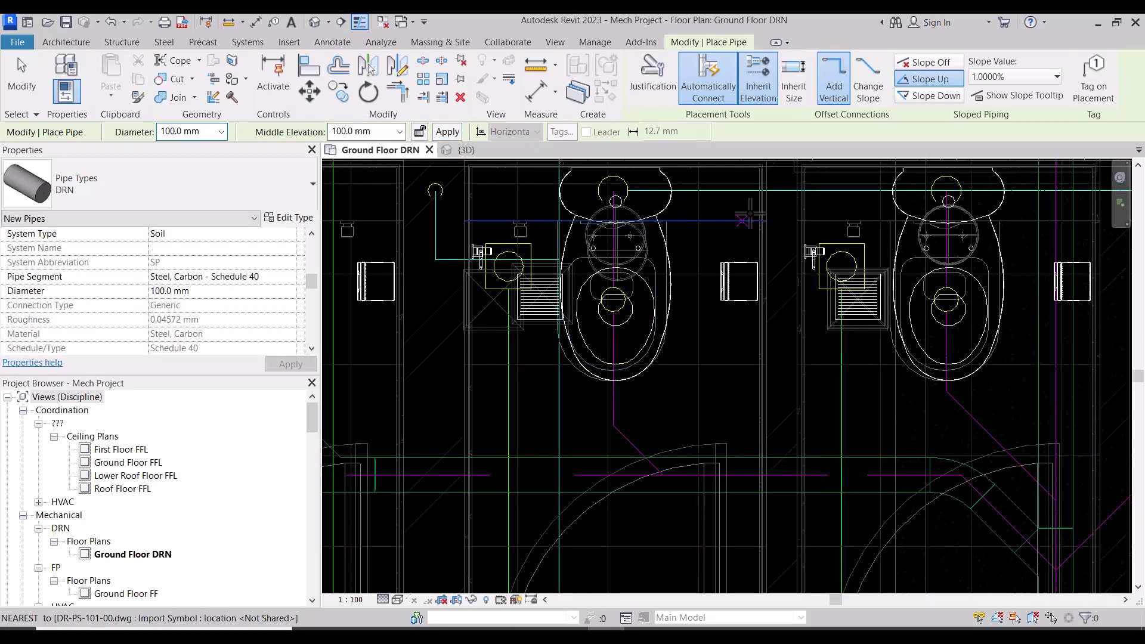
pyautogui.press('Escape')
pyautogui.press('Escape')
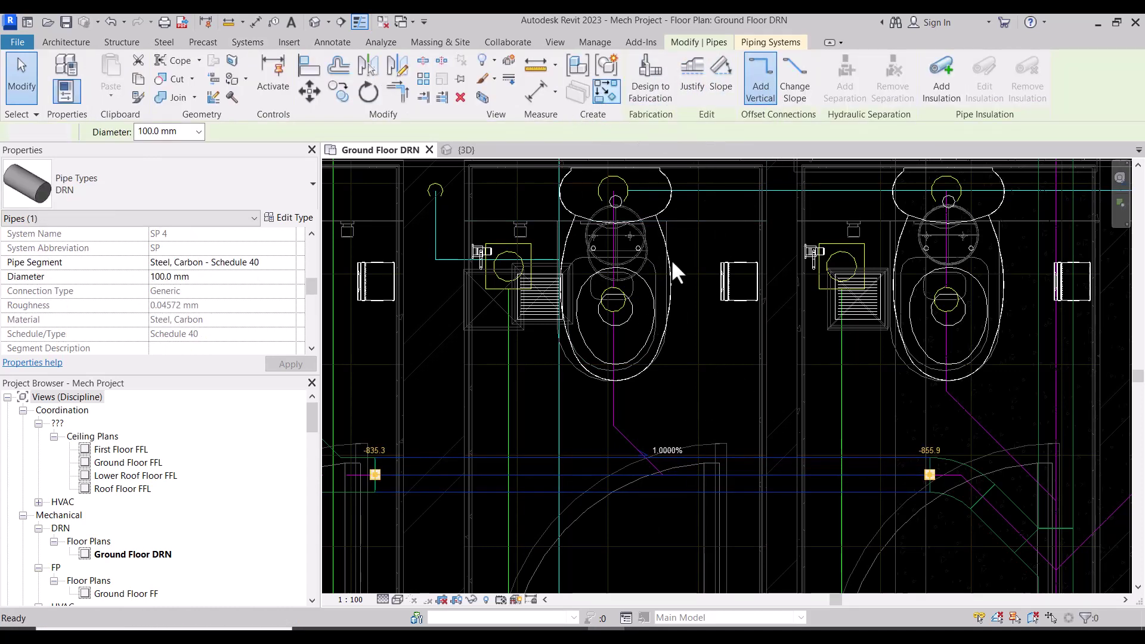
# - Start another pipe matching the drain, inheriting its -855.0 mm elevation
pyautogui.press('c')
pyautogui.press('s')
pyautogui.click(761, 89)
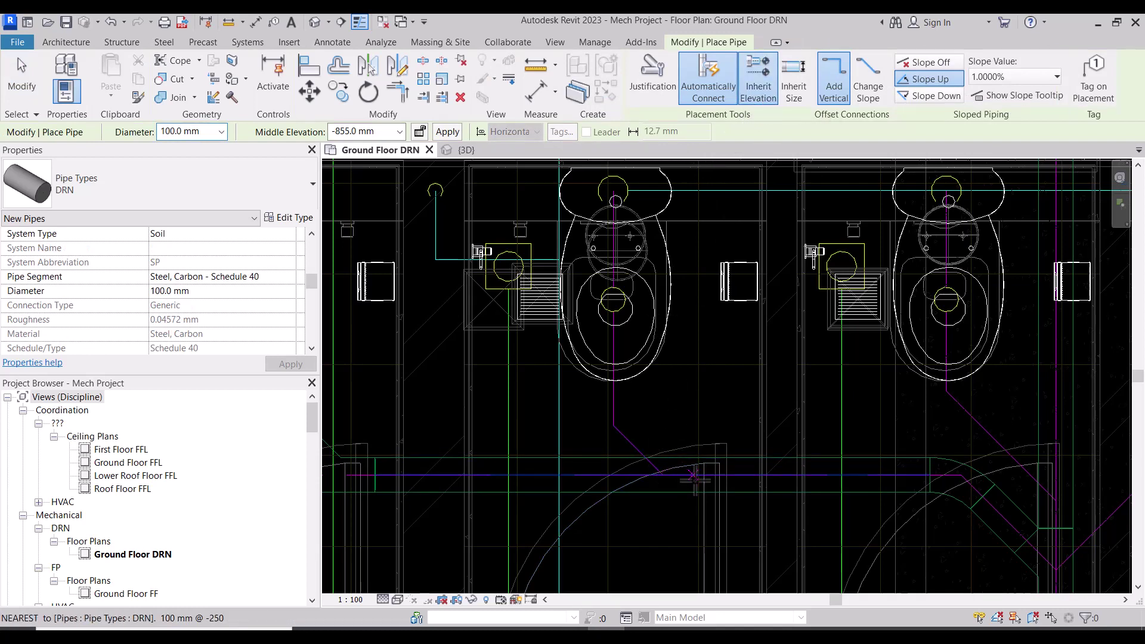
# - Draw a 45° 100 mm branch from the main drain to a WC outlet at 100 mm elevation
pyautogui.click(695, 475)
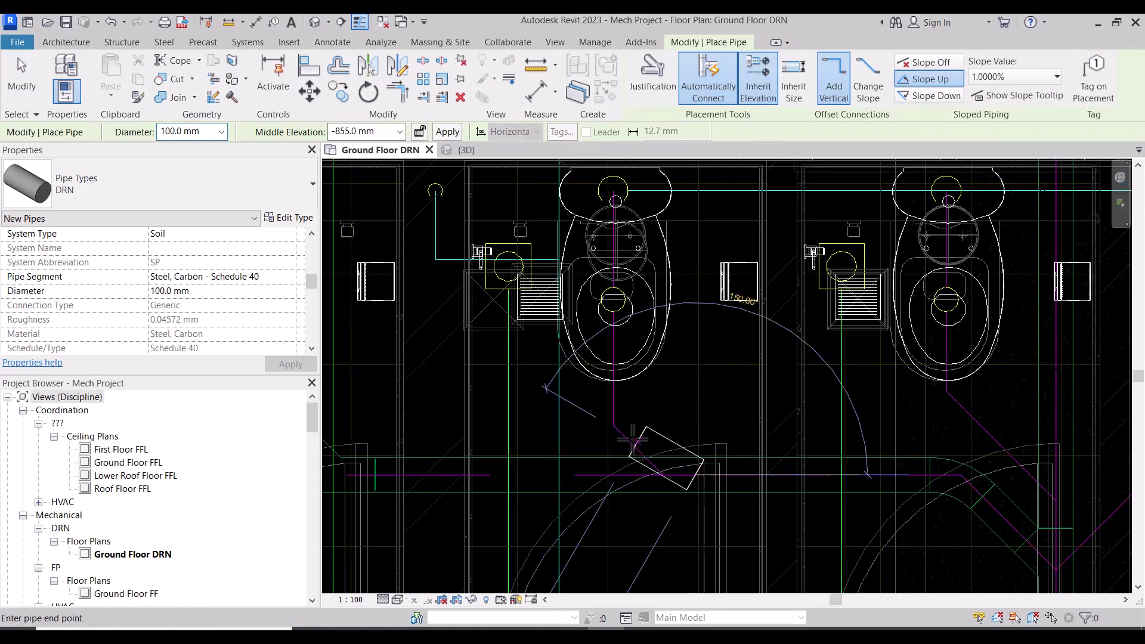
pyautogui.click(615, 201)
pyautogui.write('100')
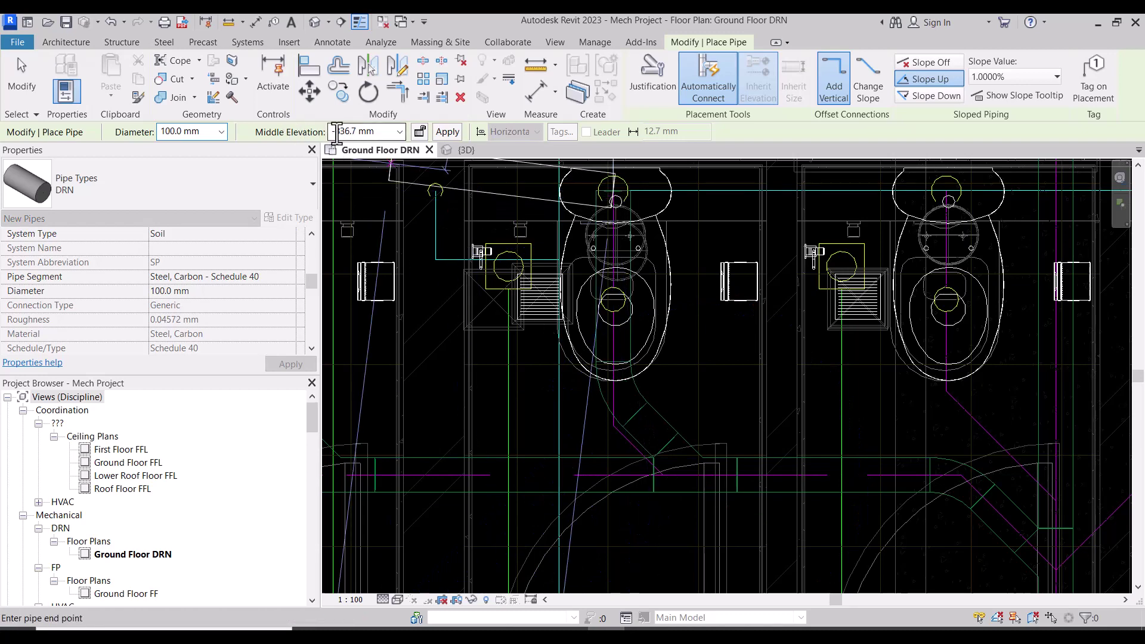
pyautogui.click(447, 132)
pyautogui.scroll(-5, 848, 429)
pyautogui.scroll(4, 848, 430)
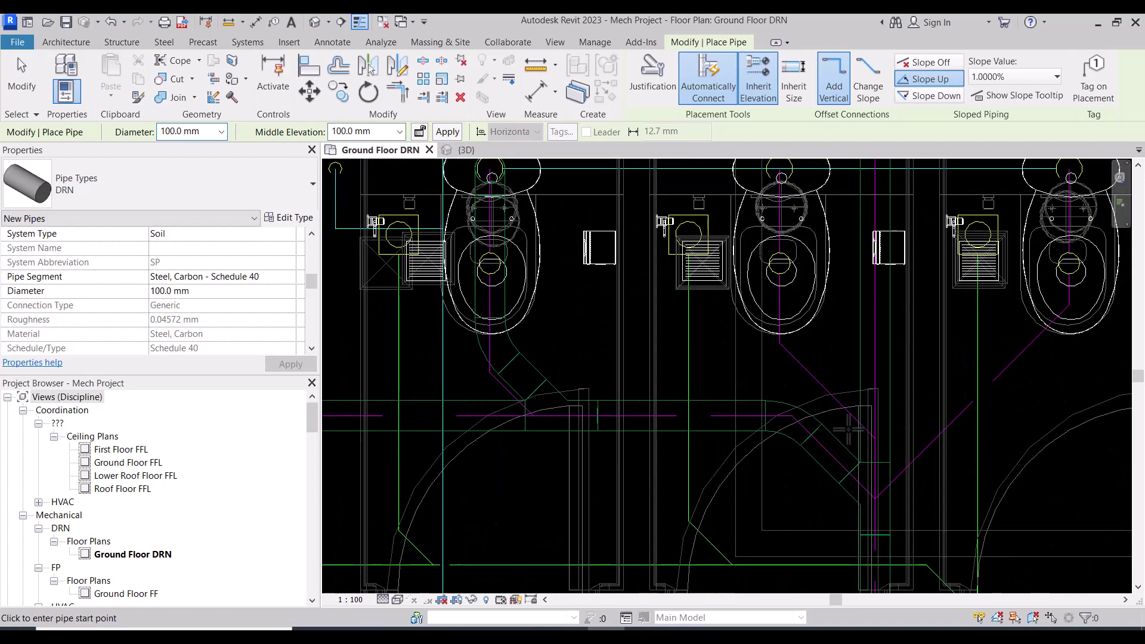
pyautogui.moveTo(848, 429)
pyautogui.mouseDown(button='middle')
pyautogui.moveTo(779, 455)
pyautogui.moveTo(747, 379)
pyautogui.mouseUp(button='middle')
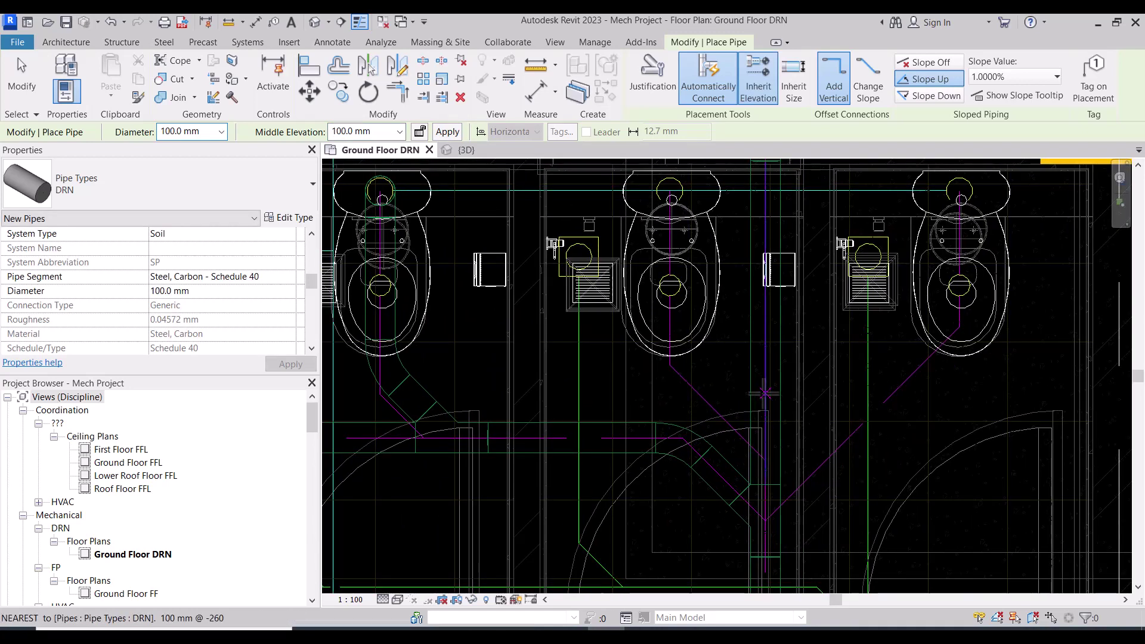
pyautogui.press('Escape')
pyautogui.press('Escape')
# - Add another 45° branch from the vertical drain between cubicles toward the next toilet, raised to 100 mm
pyautogui.click(770, 332)
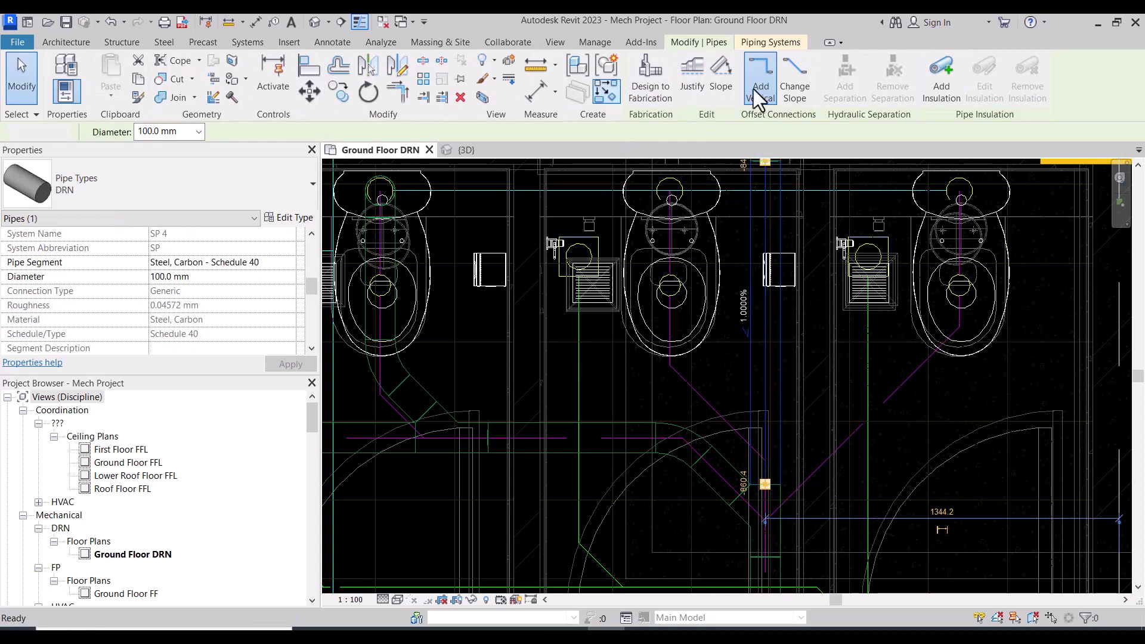
pyautogui.press('p')
pyautogui.press('i')
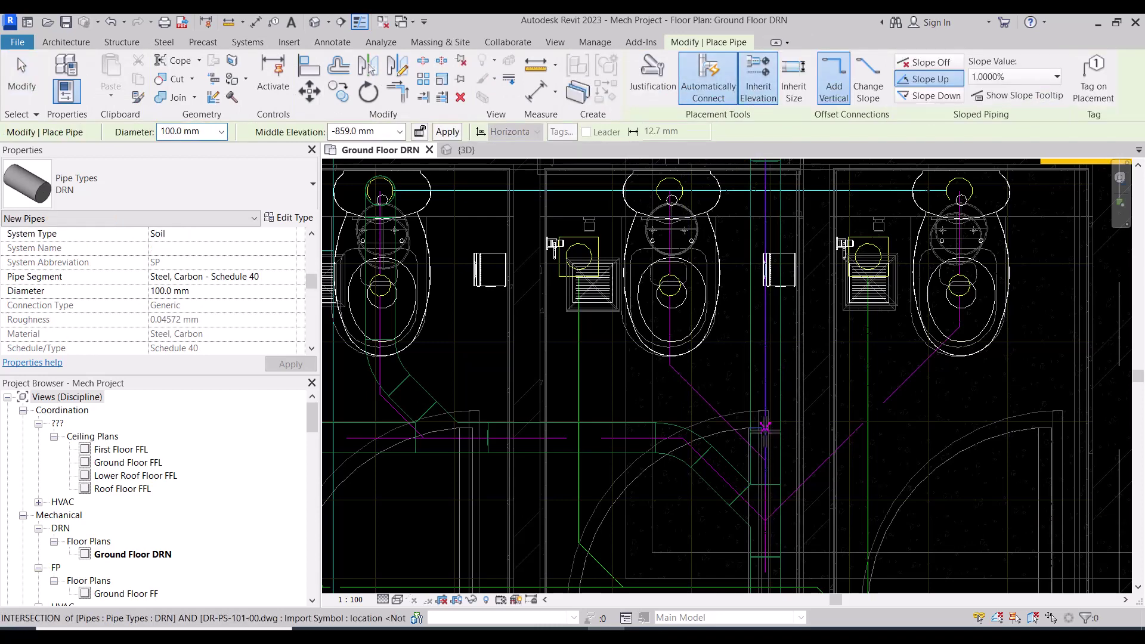
pyautogui.click(766, 424)
pyautogui.click(669, 331)
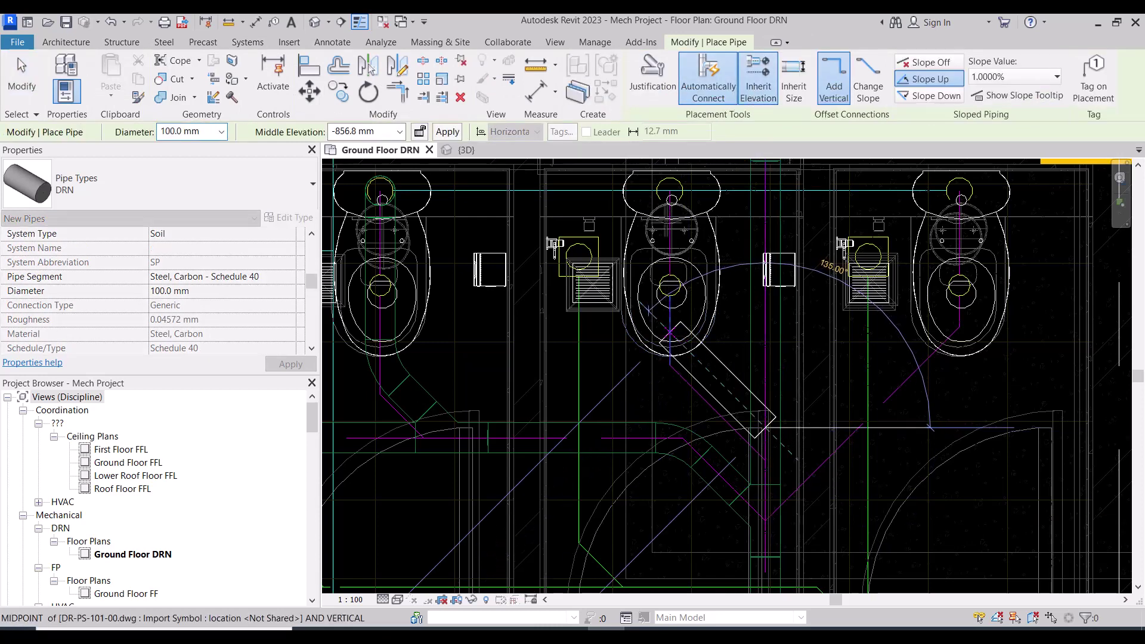
pyautogui.doubleClick(357, 133)
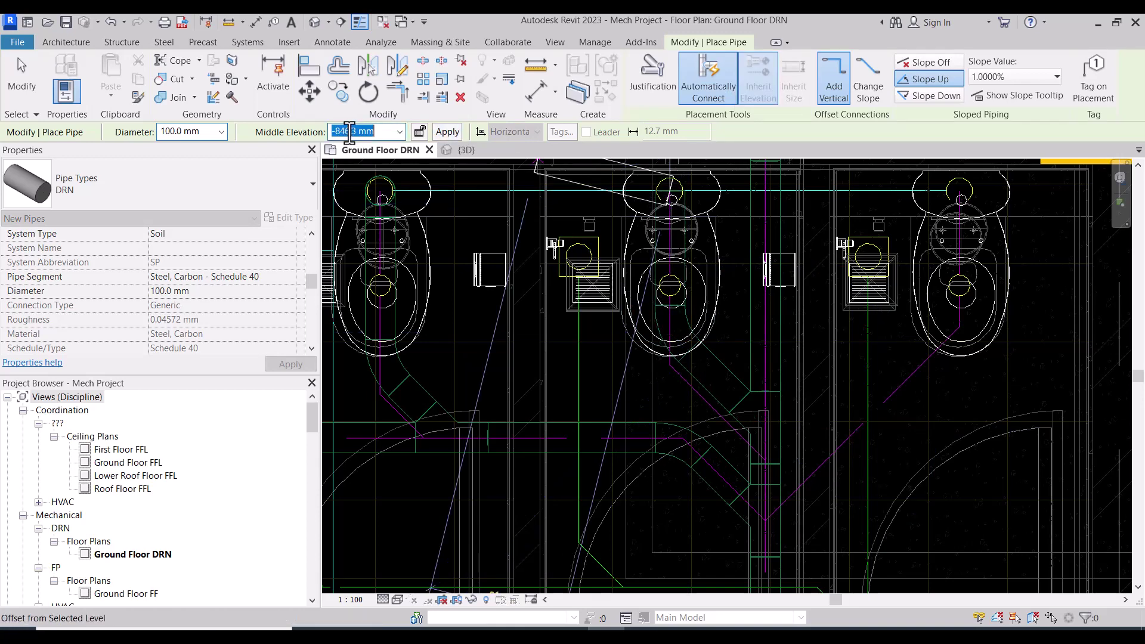
pyautogui.write('100')
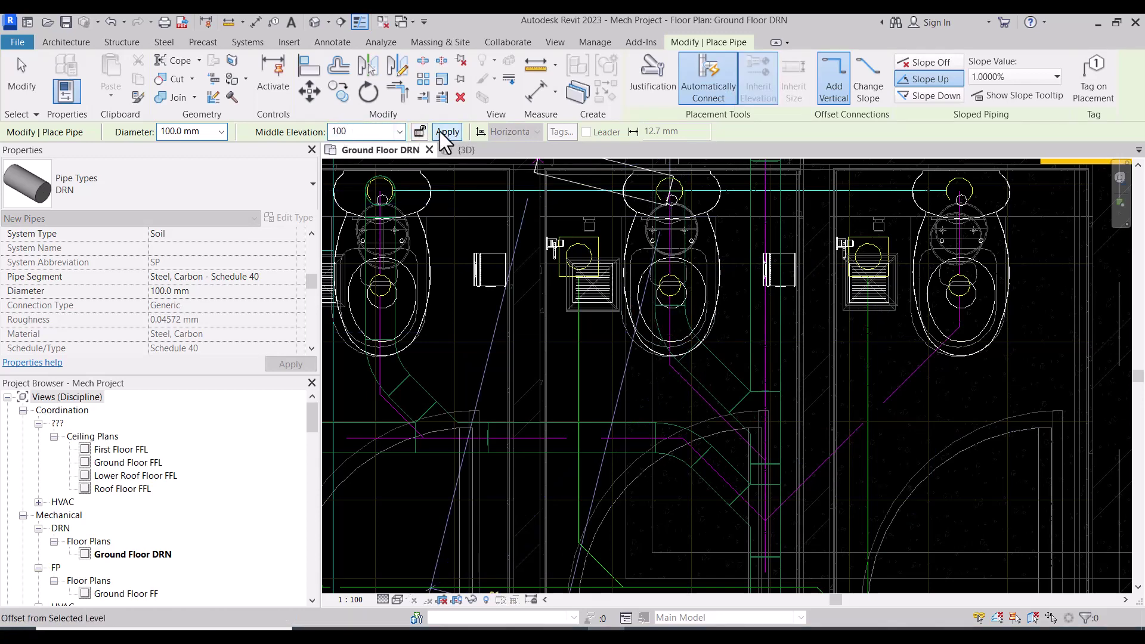
pyautogui.scroll(-3, 743, 363)
pyautogui.press('Escape')
pyautogui.press('Escape')
pyautogui.scroll(-2, 709, 306)
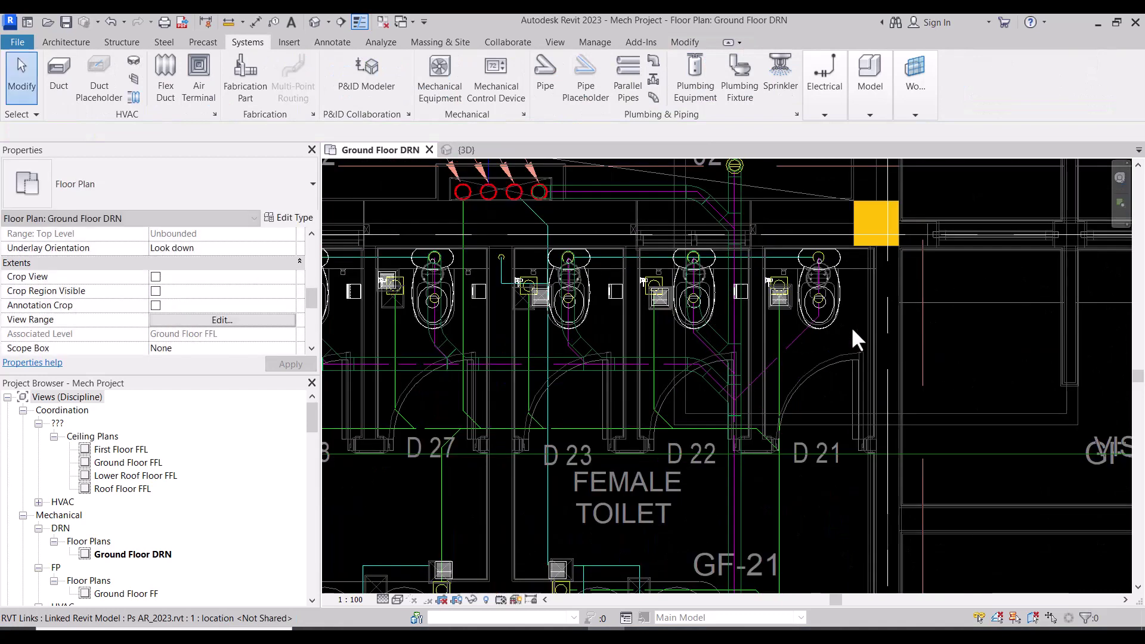
# - Extend a 100 mm soil pipe from the drain fitting below the toilet using Draw Pipe
pyautogui.scroll(3, 843, 327)
pyautogui.click(561, 495)
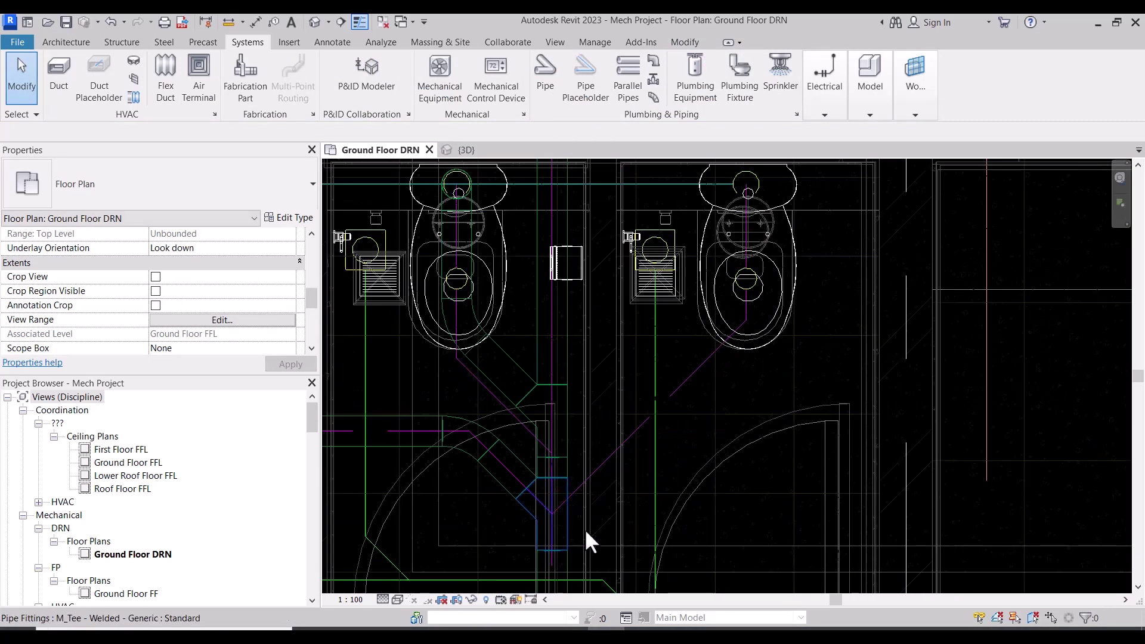
pyautogui.scroll(1, 596, 527)
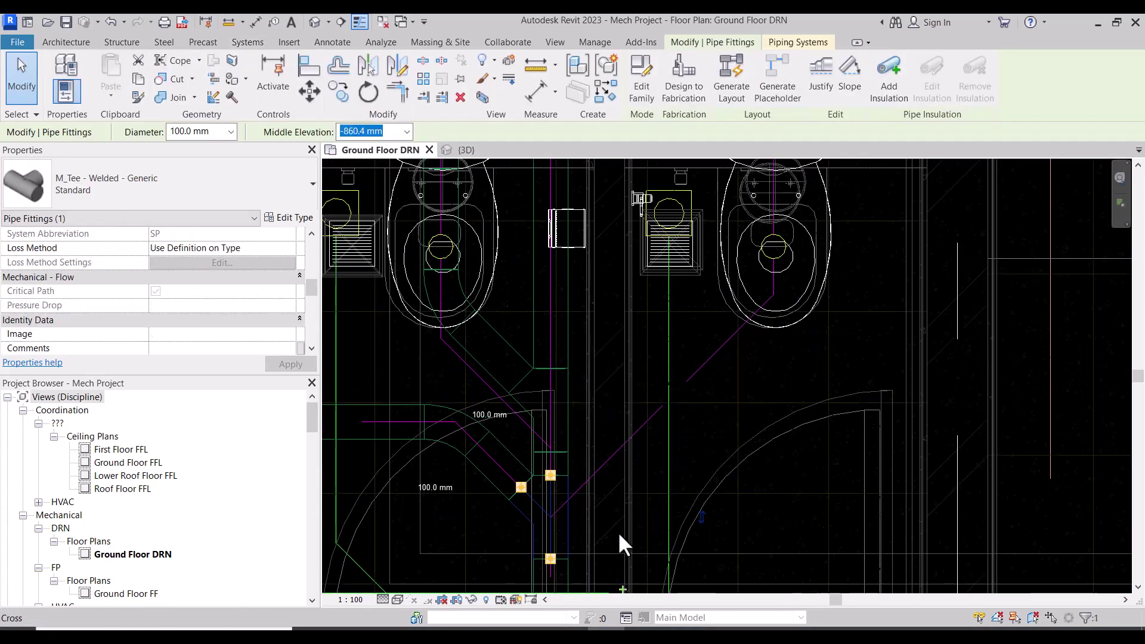
pyautogui.press('Escape')
pyautogui.click(580, 487)
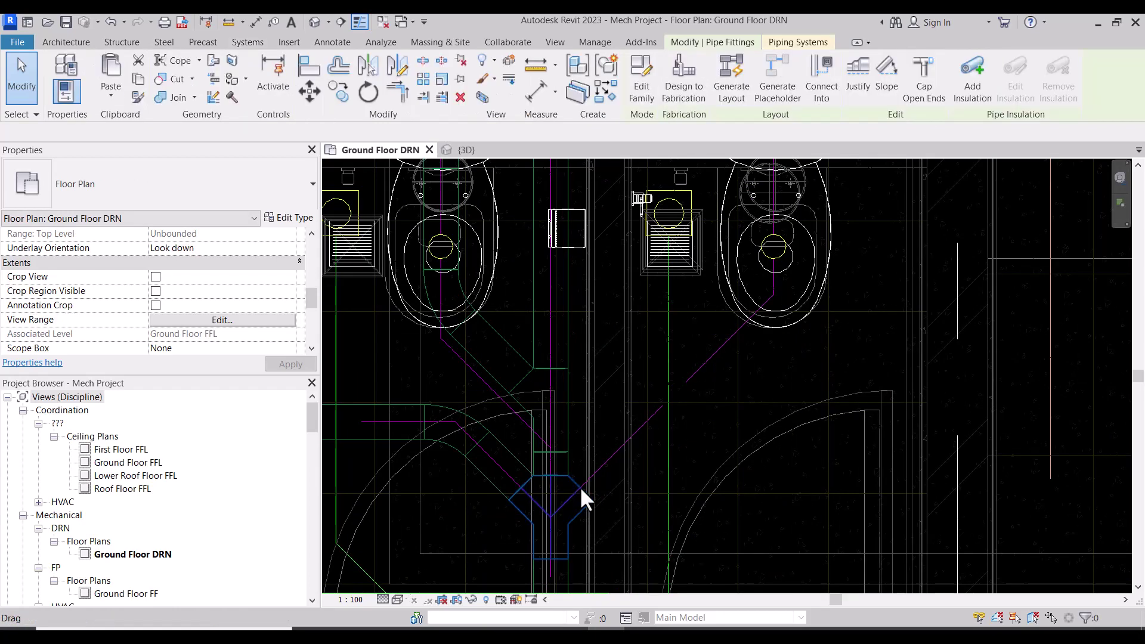
pyautogui.rightClick(581, 486)
pyautogui.click(635, 182)
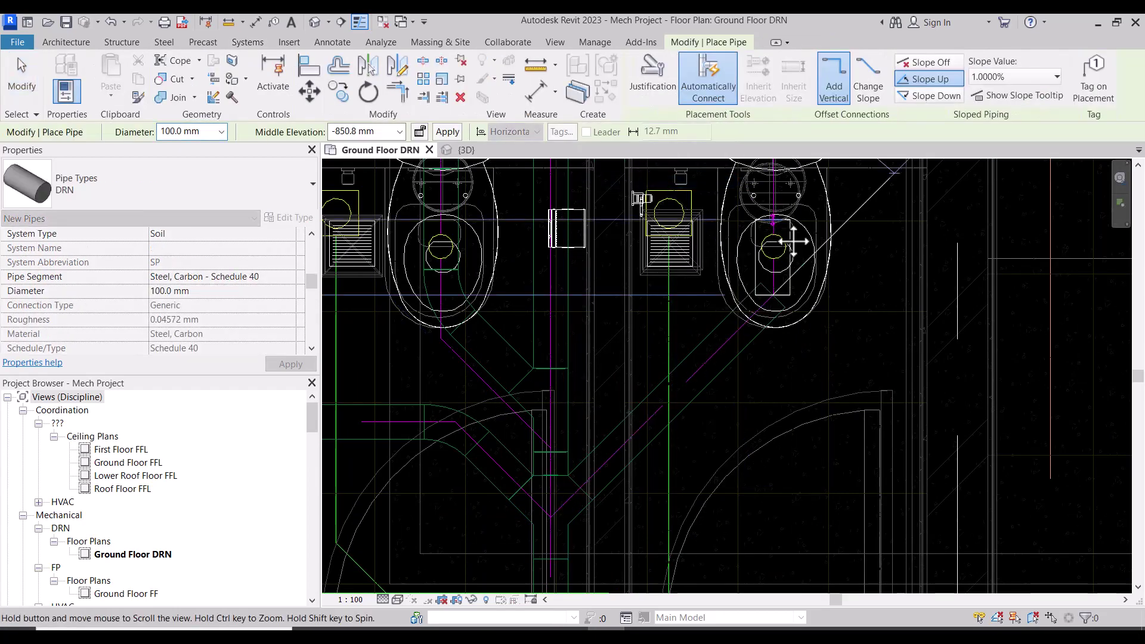
pyautogui.moveTo(794, 241); pyautogui.dragTo(789, 391, button='middle')
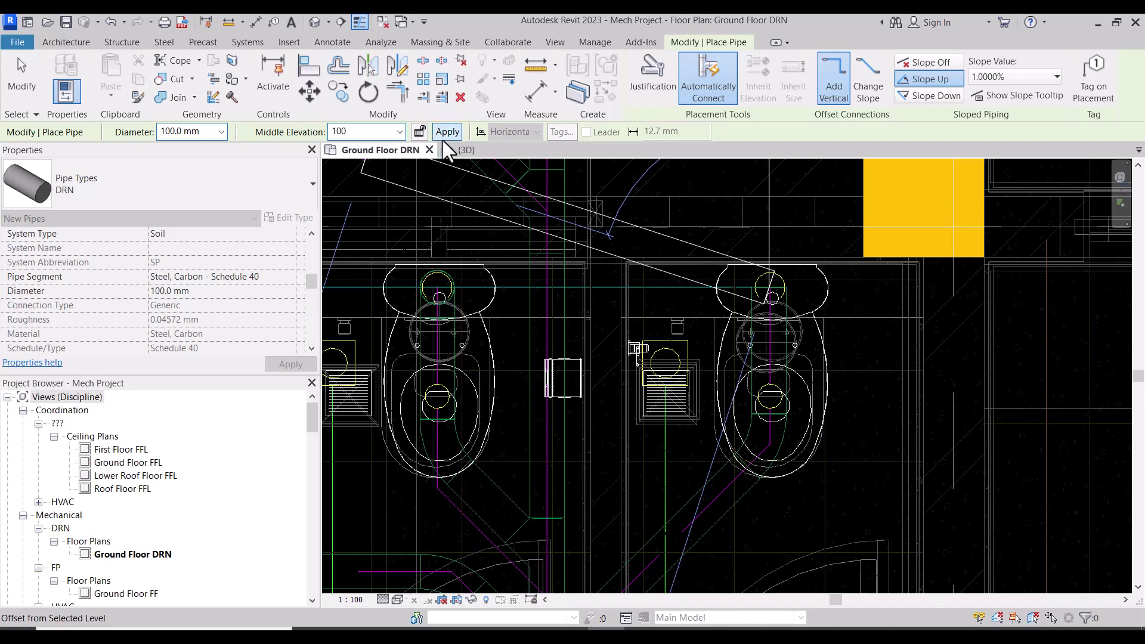
pyautogui.scroll(-3, 817, 310)
pyautogui.scroll(-1, 818, 311)
pyautogui.scroll(-1, 818, 310)
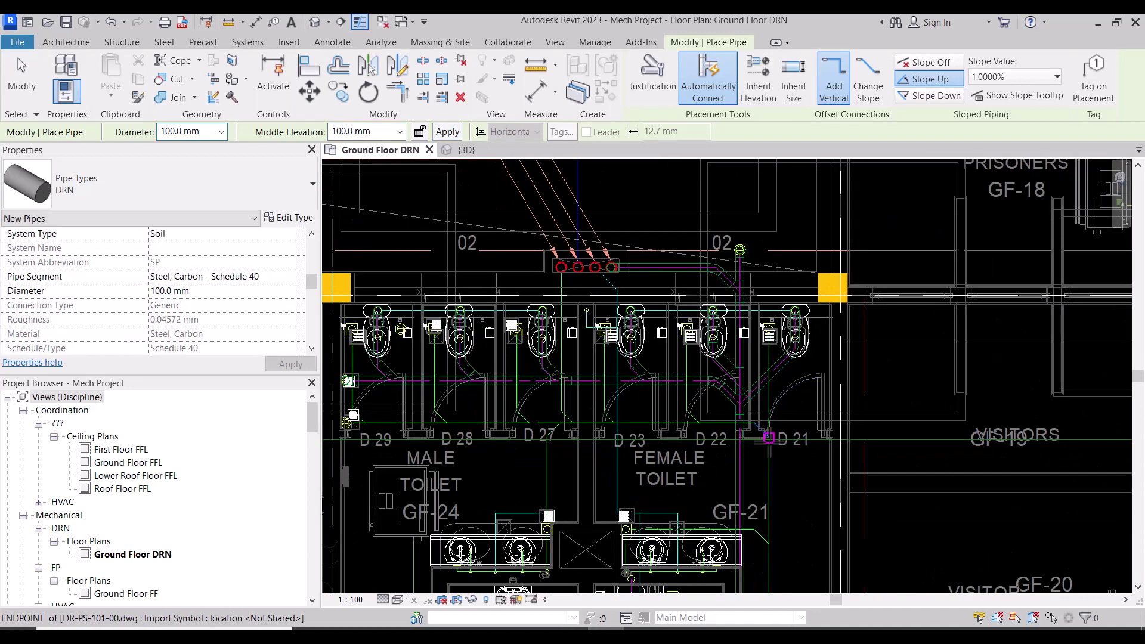
pyautogui.moveTo(743, 320)
pyautogui.mouseDown(button='middle')
pyautogui.moveTo(747, 392)
pyautogui.moveTo(748, 194)
pyautogui.mouseUp(button='middle')
pyautogui.scroll(-2, 766, 408)
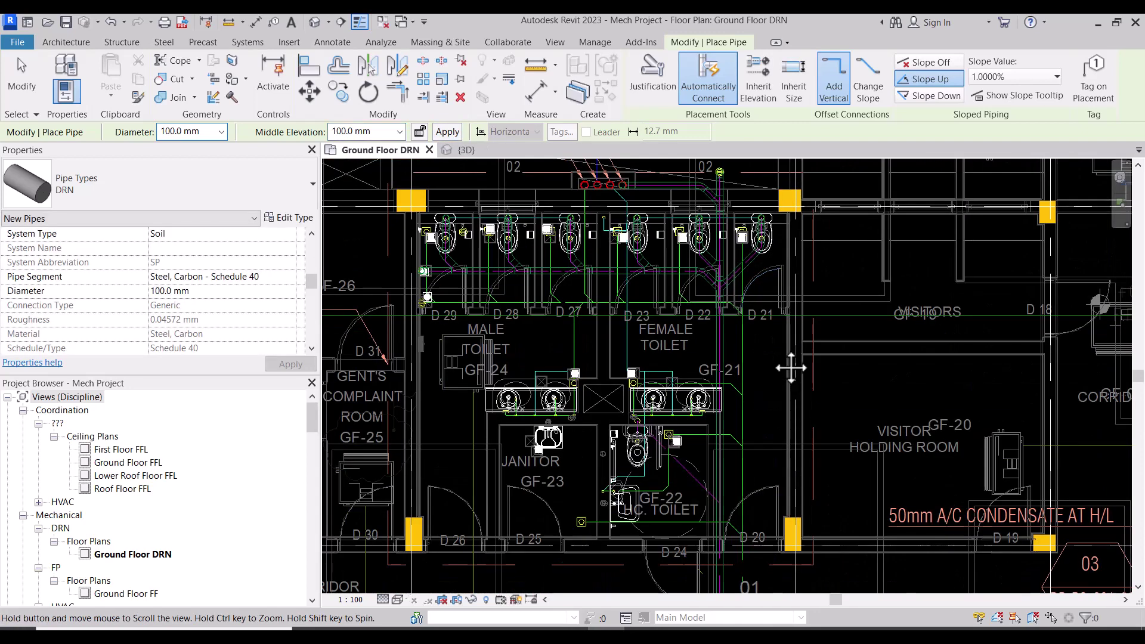
pyautogui.scroll(1, 766, 408)
pyautogui.scroll(4, 645, 331)
pyautogui.scroll(1, 597, 316)
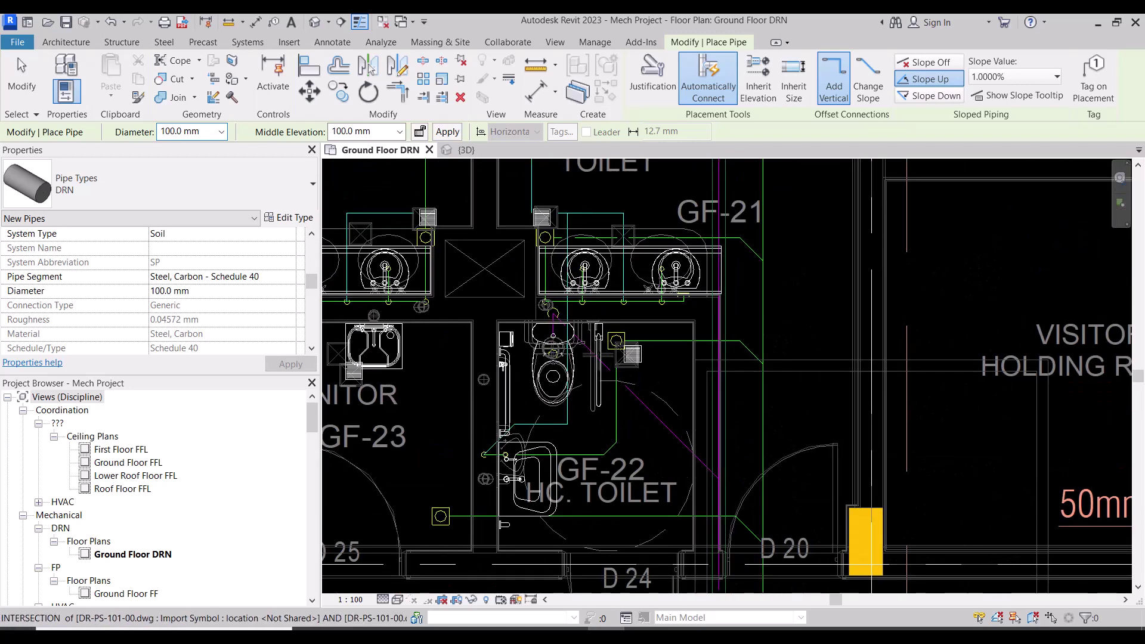
pyautogui.scroll(1, 535, 298)
pyautogui.scroll(1, 666, 528)
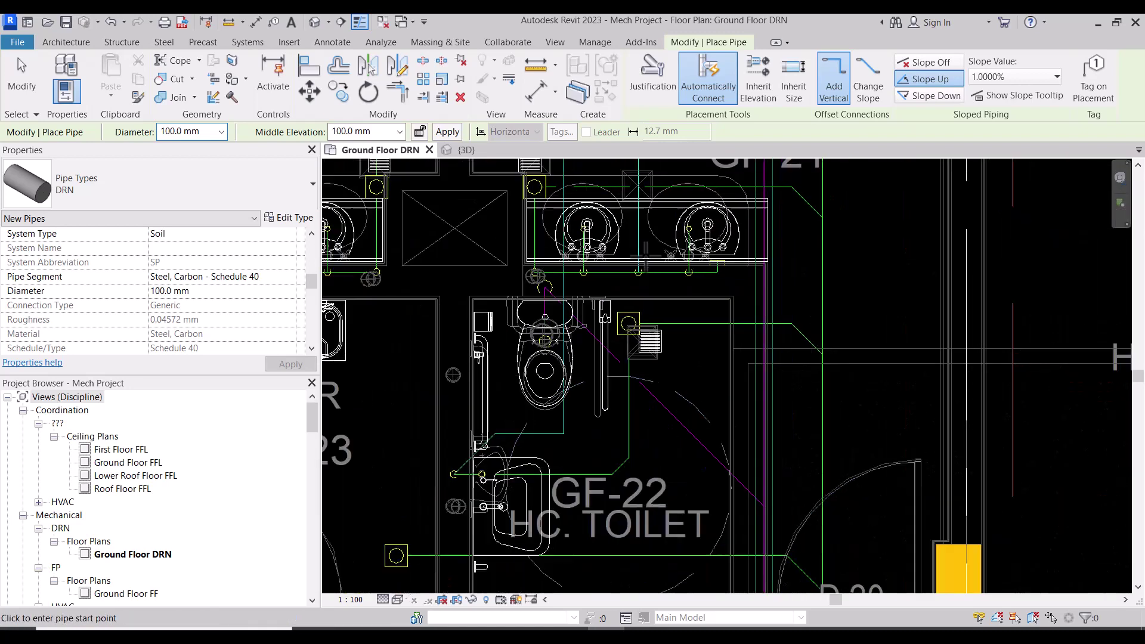
pyautogui.scroll(-3, 765, 460)
pyautogui.press('Escape')
# - Branch a 100 mm pipe from the GF-22 HC toilet drain toward the WC at 100 mm middle elevation
pyautogui.click(729, 441)
pyautogui.scroll(2, 731, 441)
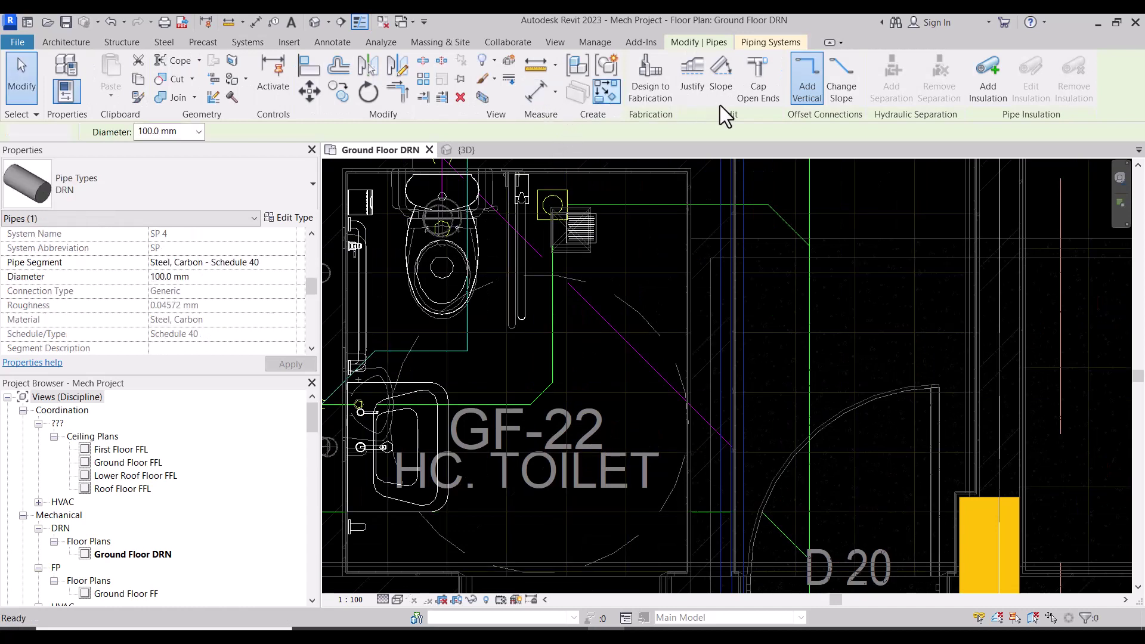
pyautogui.press('p')
pyautogui.press('i')
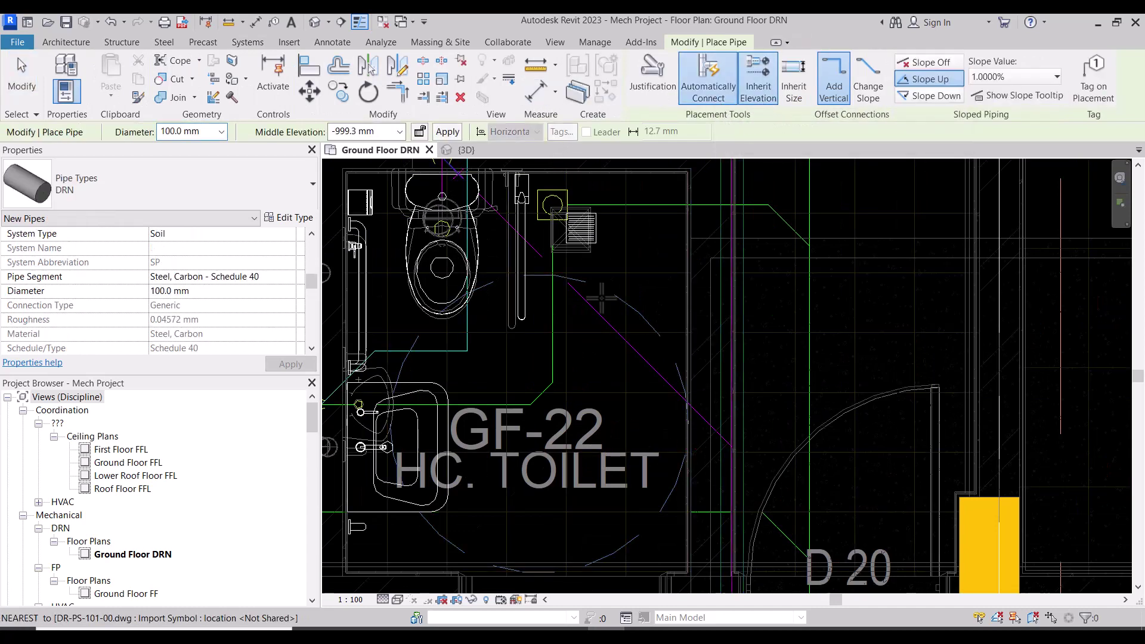
pyautogui.click(732, 445)
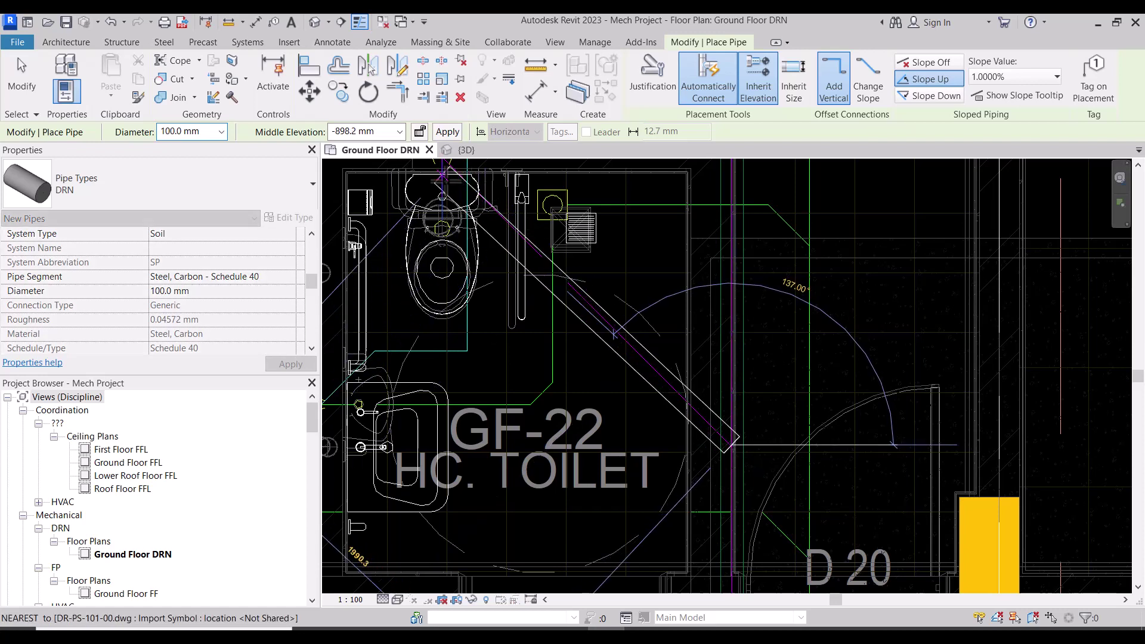
pyautogui.click(343, 130)
pyautogui.write('100')
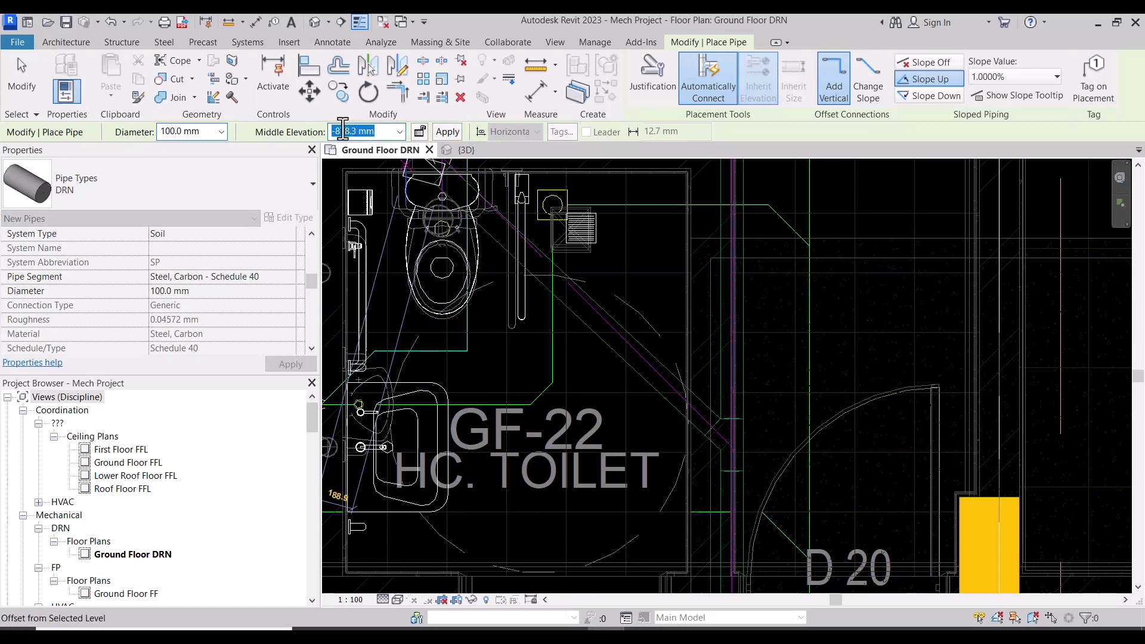
pyautogui.click(451, 136)
pyautogui.scroll(-5, 776, 299)
pyautogui.moveTo(817, 263)
pyautogui.mouseDown(button='middle')
pyautogui.moveTo(821, 402)
pyautogui.moveTo(688, 387)
pyautogui.mouseUp(button='middle')
pyautogui.scroll(-2, 820, 403)
pyautogui.scroll(2, 688, 387)
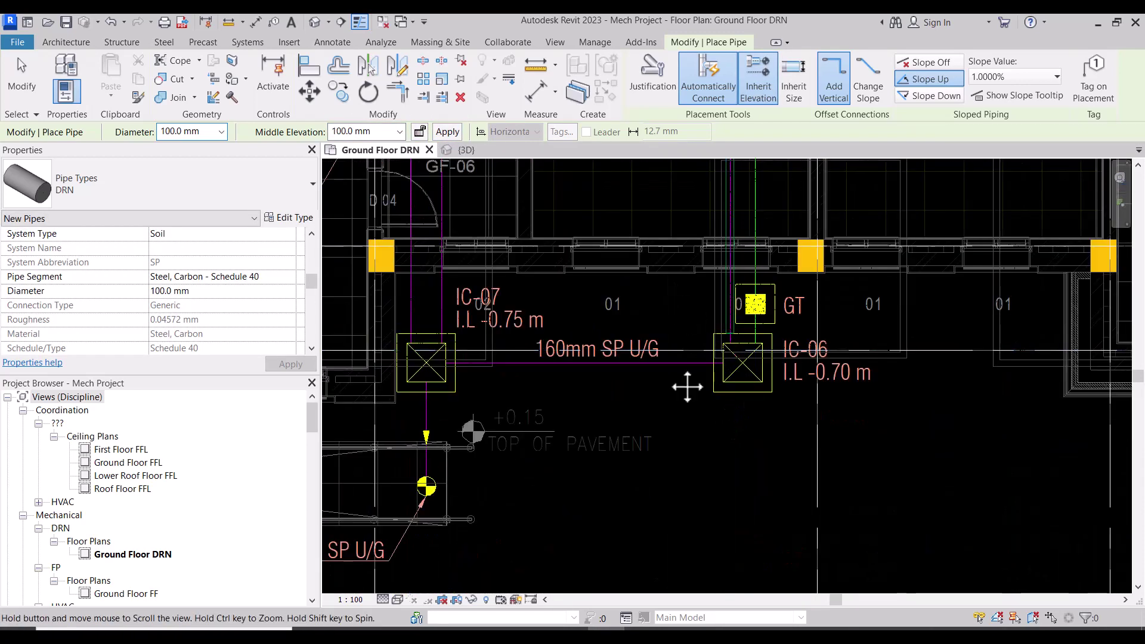
# - Start a new pipe matching the drain pipe beside GT at the IC-06 chamber
pyautogui.scroll(-3, 688, 387)
pyautogui.press('Escape')
pyautogui.press('Escape')
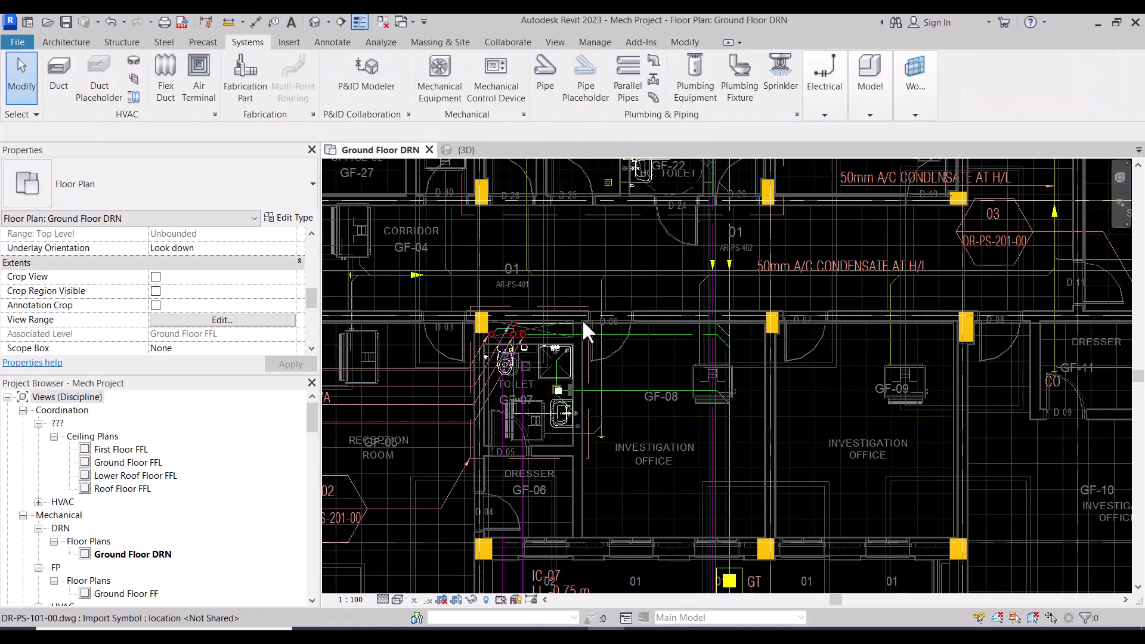
pyautogui.moveTo(726, 533); pyautogui.dragTo(666, 435, button='middle')
pyautogui.scroll(1, 665, 435)
pyautogui.scroll(2, 612, 388)
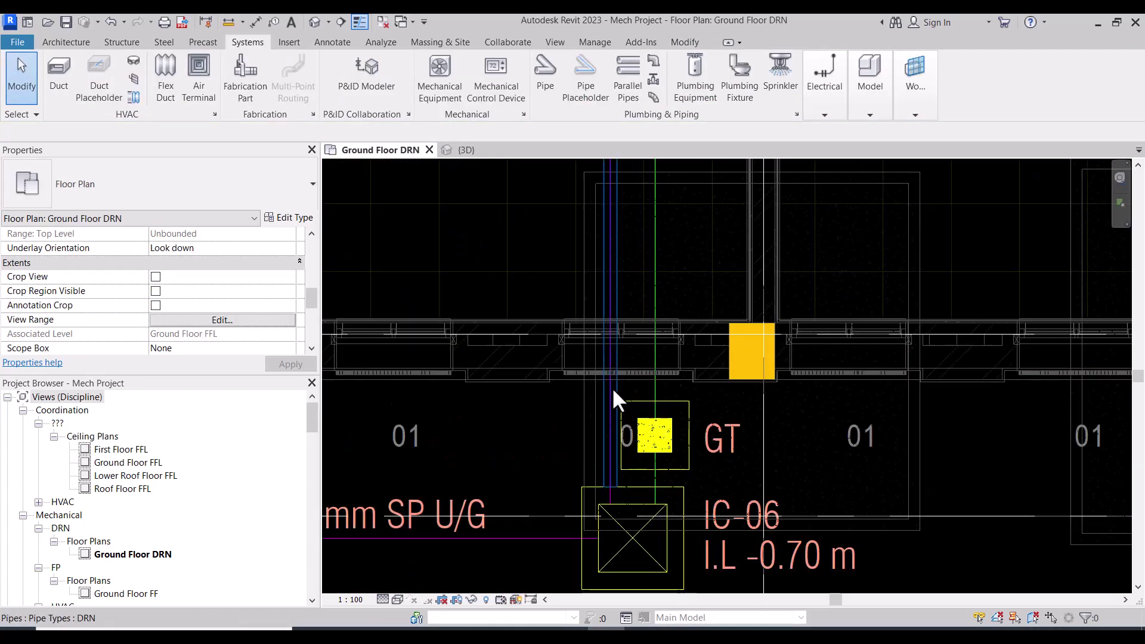
pyautogui.click(610, 376)
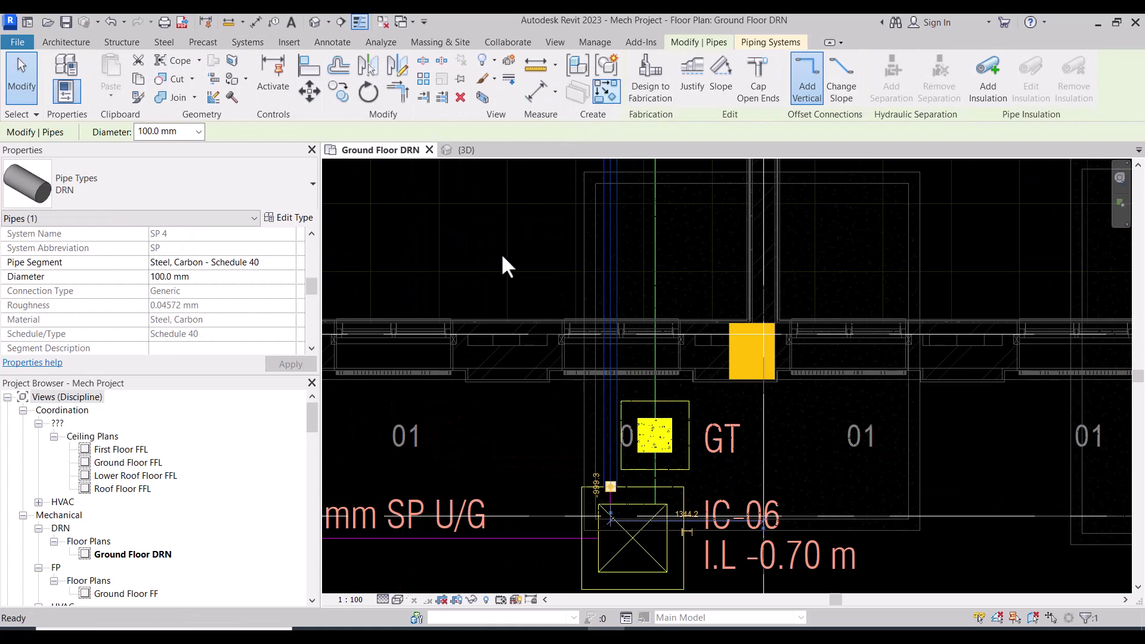
pyautogui.press('c')
pyautogui.press('s')
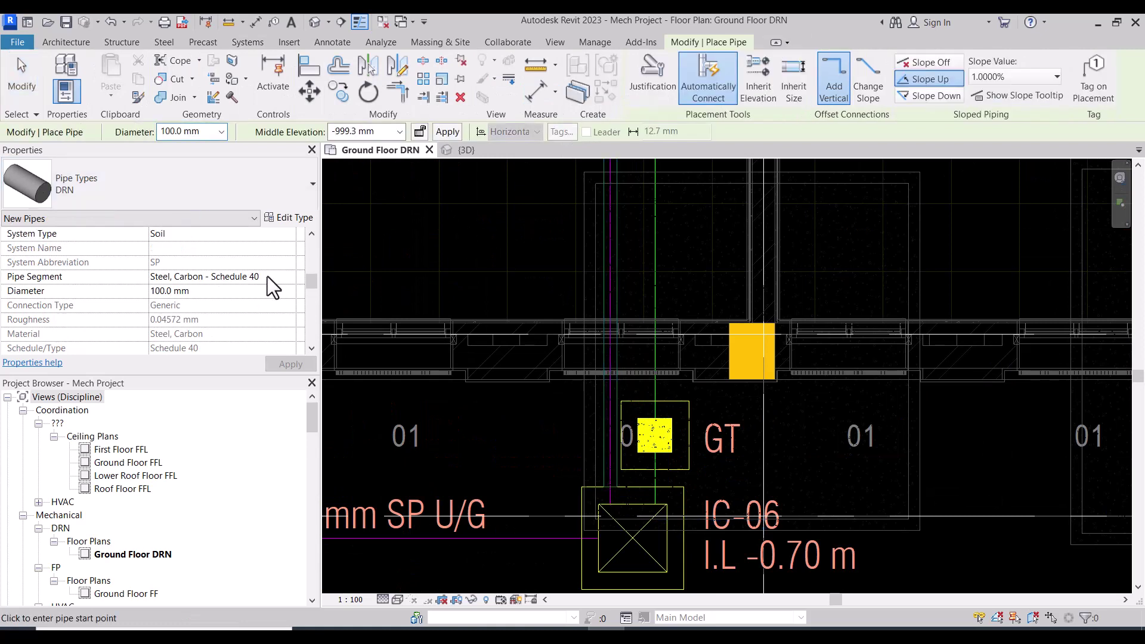
# - Set the new pipe's system type to Waste and its middle elevation to -1500 mm
pyautogui.scroll(1, 266, 275)
pyautogui.click(291, 262)
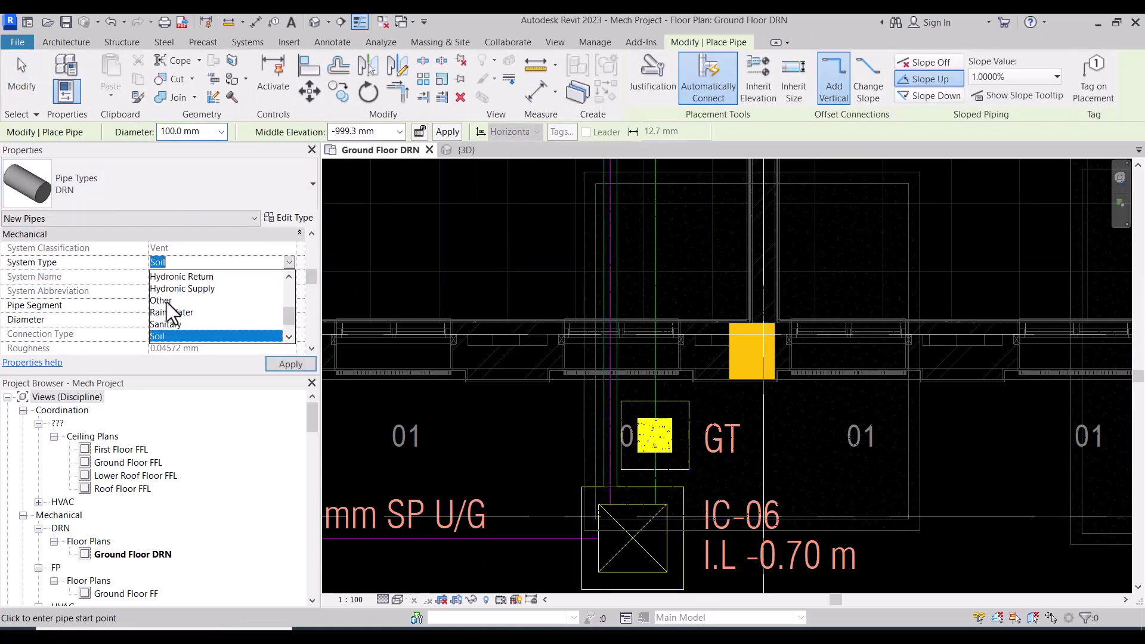
pyautogui.click(166, 333)
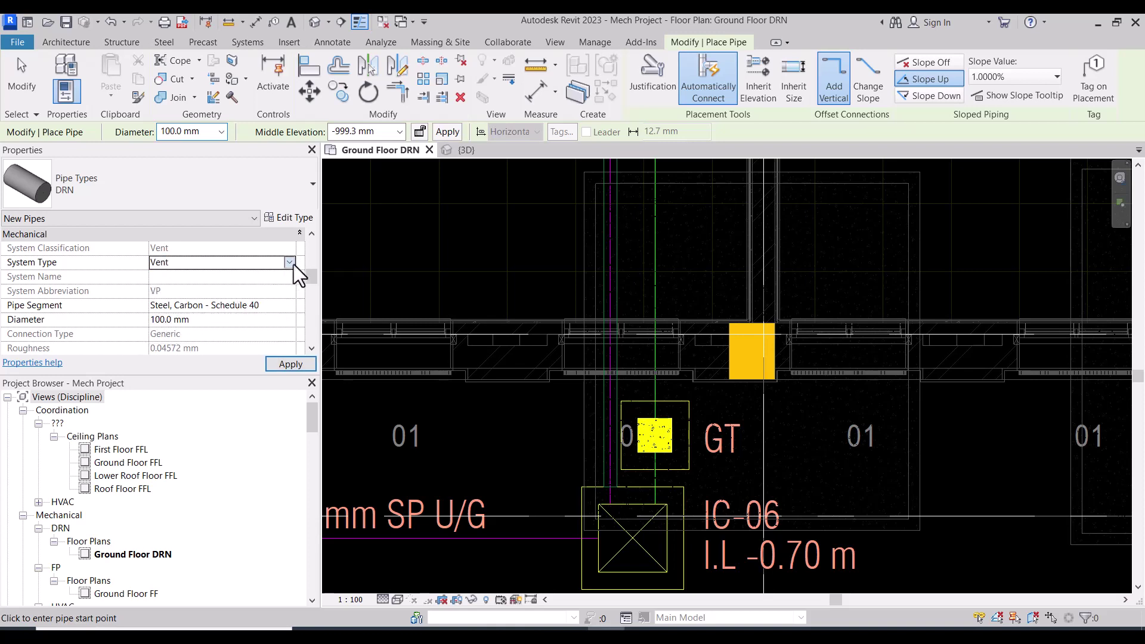
pyautogui.click(291, 263)
pyautogui.click(168, 334)
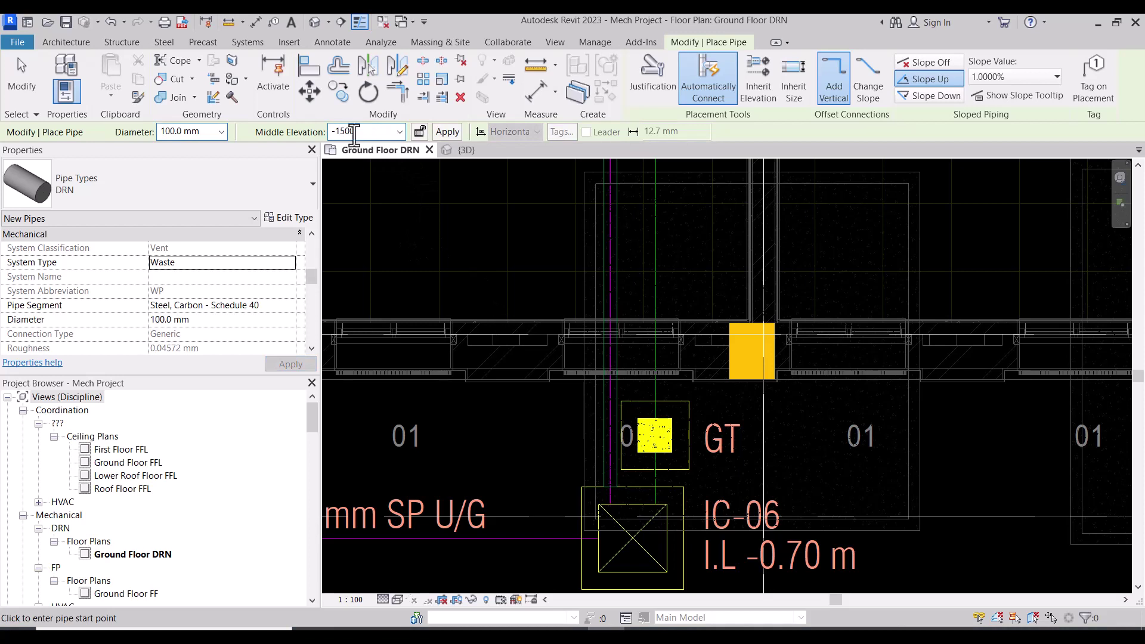
pyautogui.press('Return')
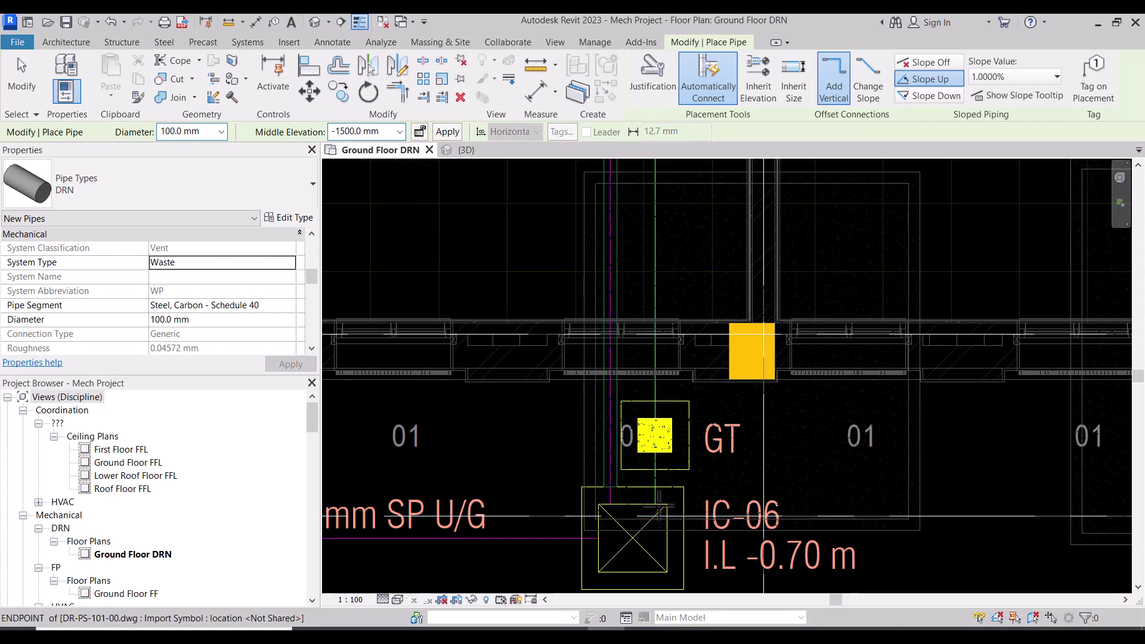
pyautogui.moveTo(680, 242); pyautogui.dragTo(680, 593, button='middle')
# - Start a 100 mm Waste pipe from the drain fitting between the WCs in Female Toilet GF-21
pyautogui.scroll(-2, 680, 591)
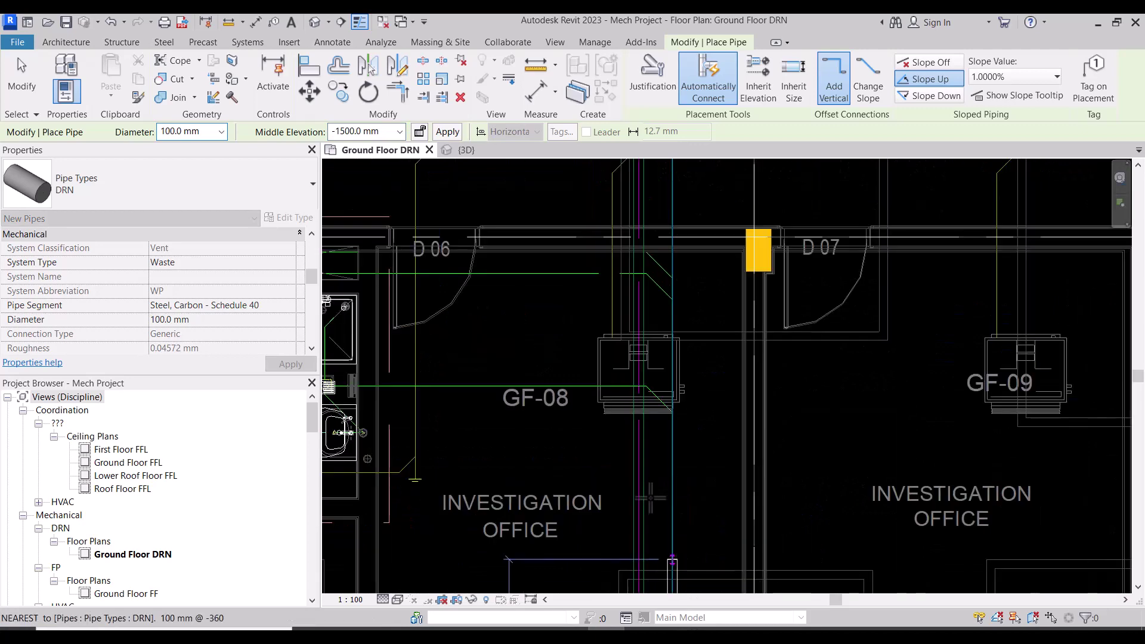
pyautogui.scroll(-2, 651, 498)
pyautogui.moveTo(668, 215); pyautogui.dragTo(679, 460, button='middle')
pyautogui.scroll(1, 679, 220)
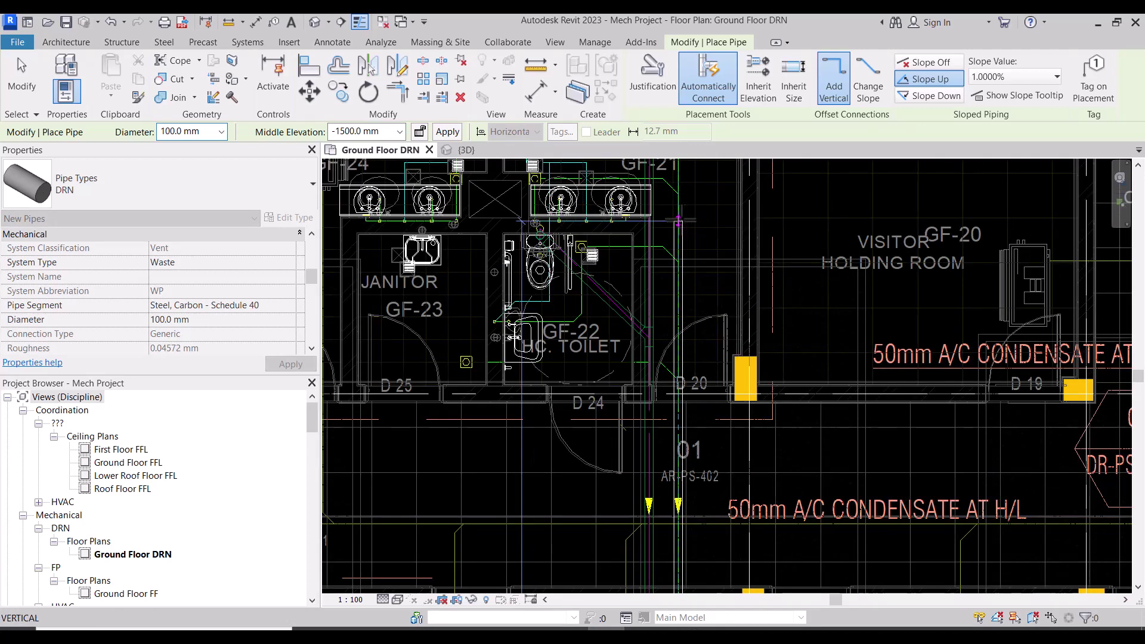
pyautogui.moveTo(679, 221); pyautogui.dragTo(680, 444, button='middle')
pyautogui.scroll(2, 683, 257)
pyautogui.moveTo(683, 257); pyautogui.dragTo(683, 366, button='middle')
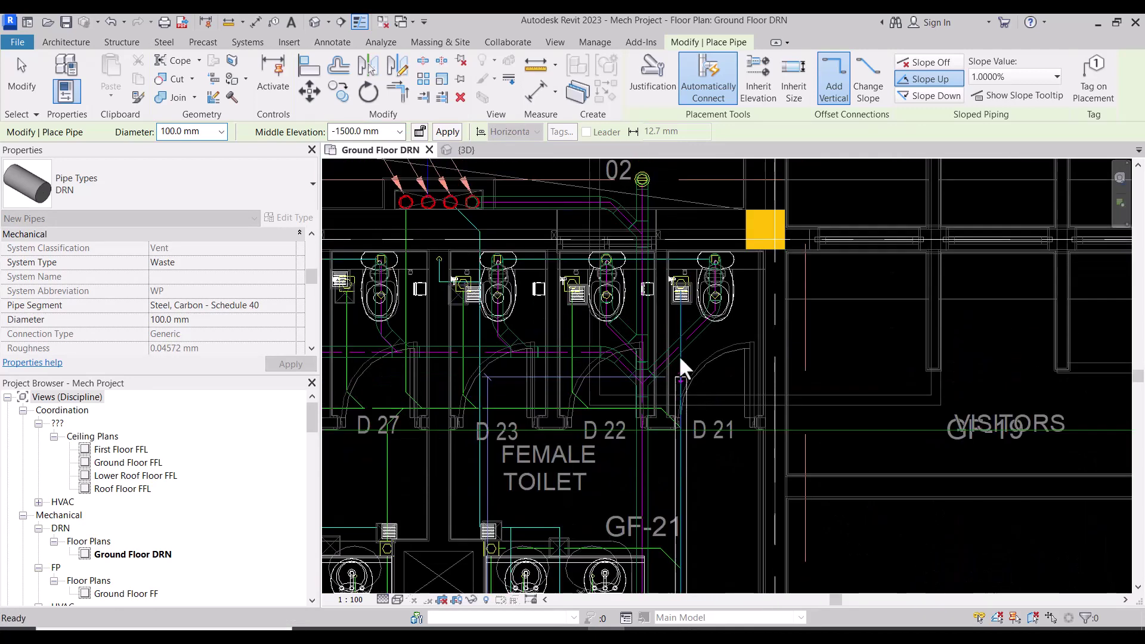
pyautogui.scroll(2, 680, 299)
pyautogui.scroll(1, 680, 277)
pyautogui.scroll(1, 680, 269)
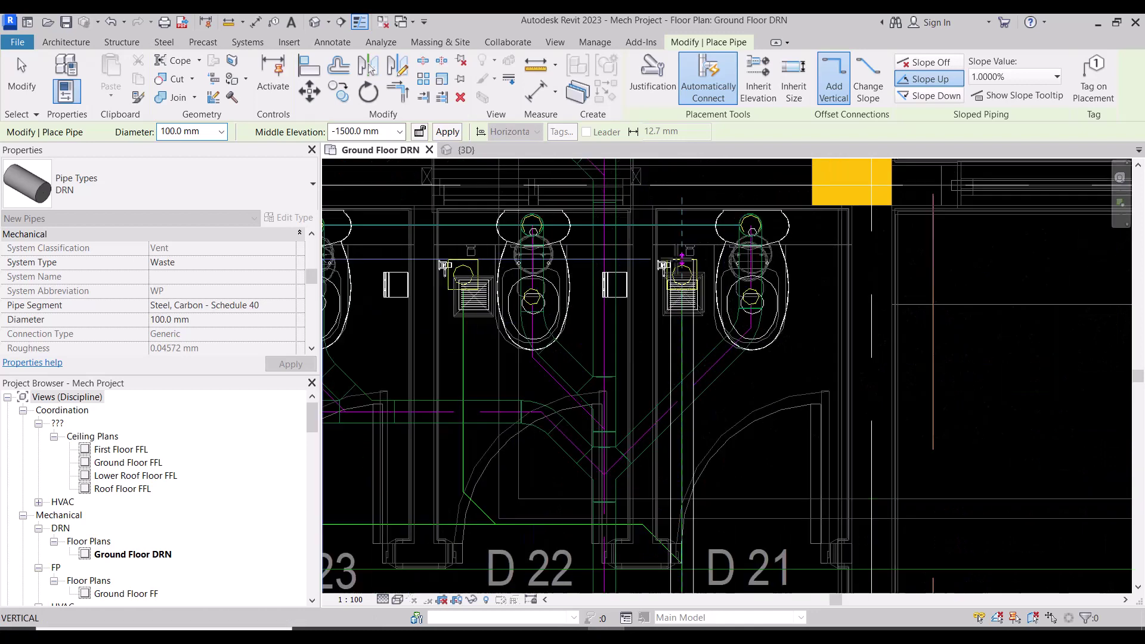
pyautogui.scroll(2, 682, 258)
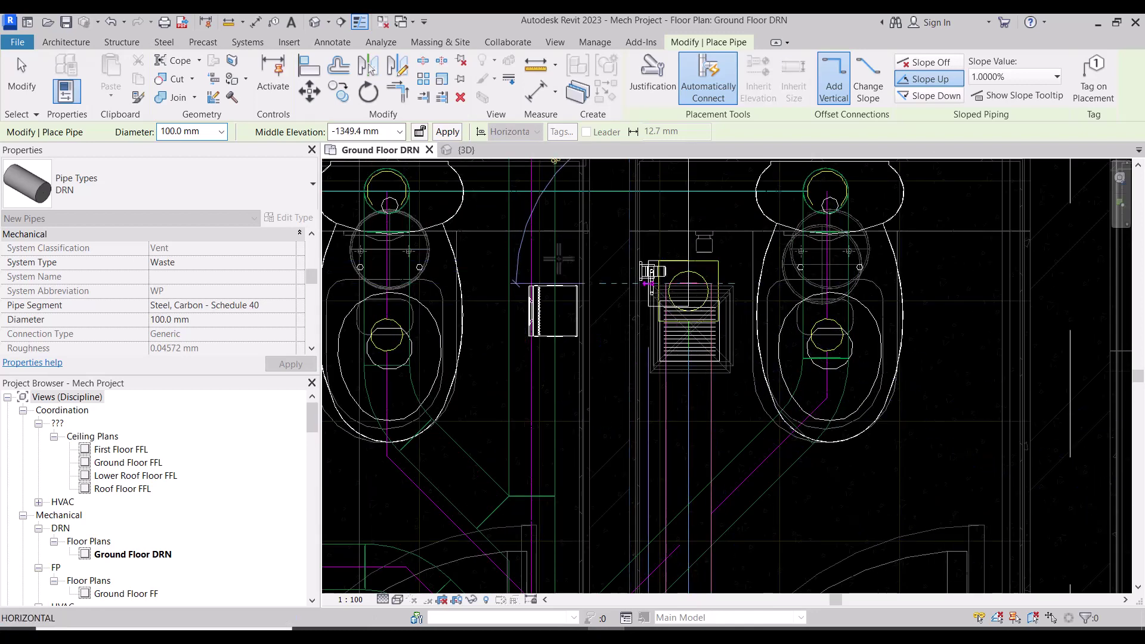
pyautogui.click(648, 280)
pyautogui.write('100')
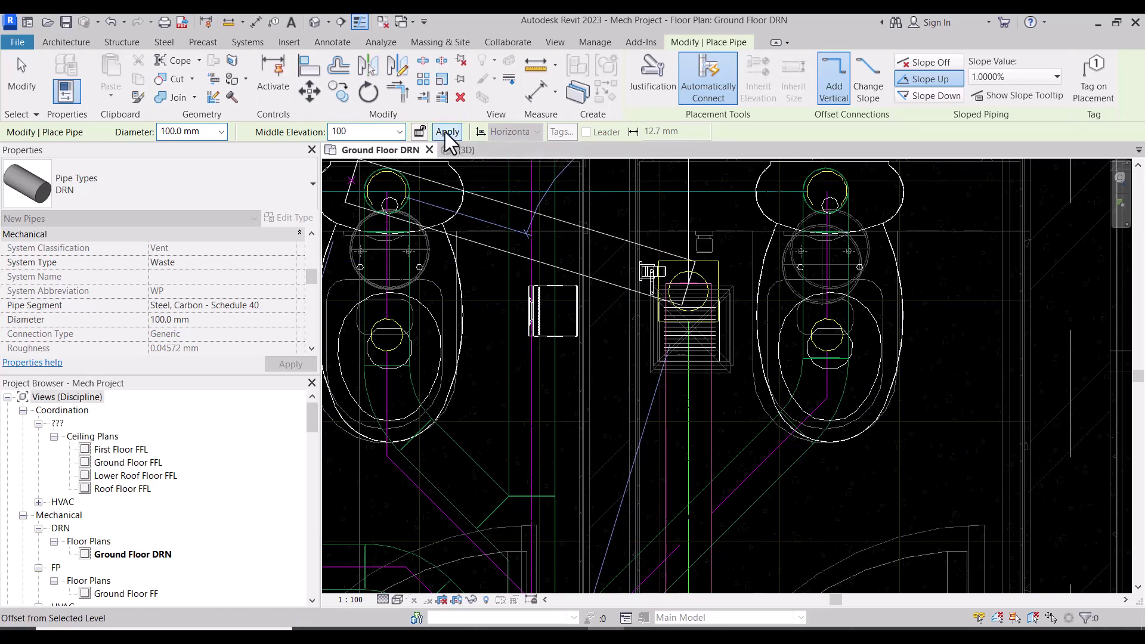
pyautogui.press('Escape')
pyautogui.scroll(-3, 728, 376)
pyautogui.scroll(-2, 728, 376)
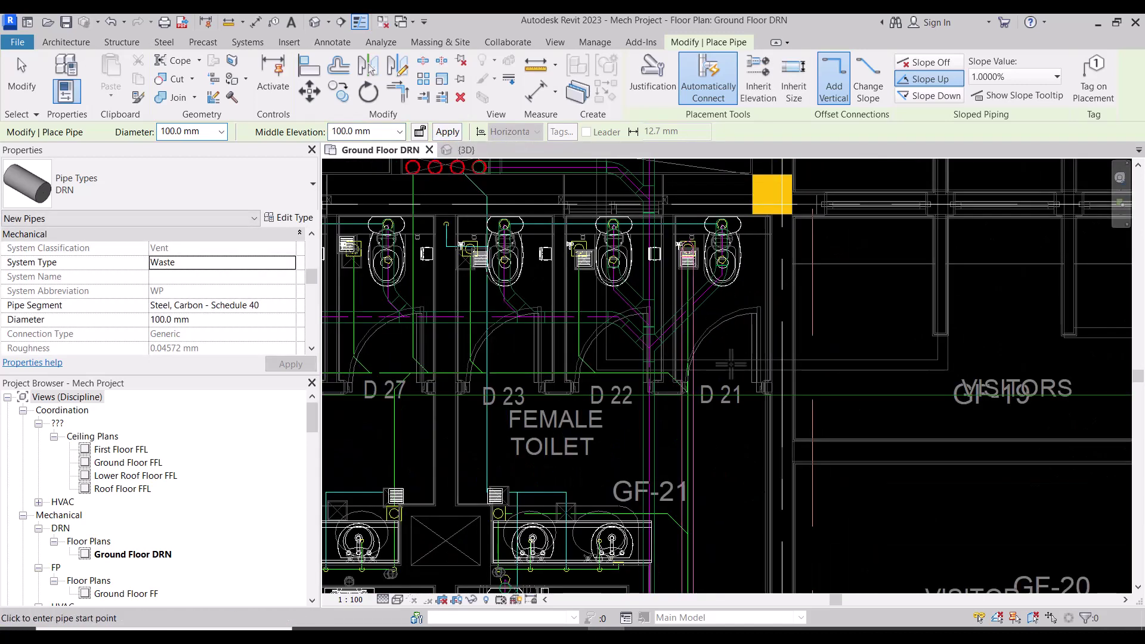
pyautogui.press('Escape')
# - Check the neighbouring pipes beside door D 22 by selecting them, then clear the selection
pyautogui.scroll(2, 769, 357)
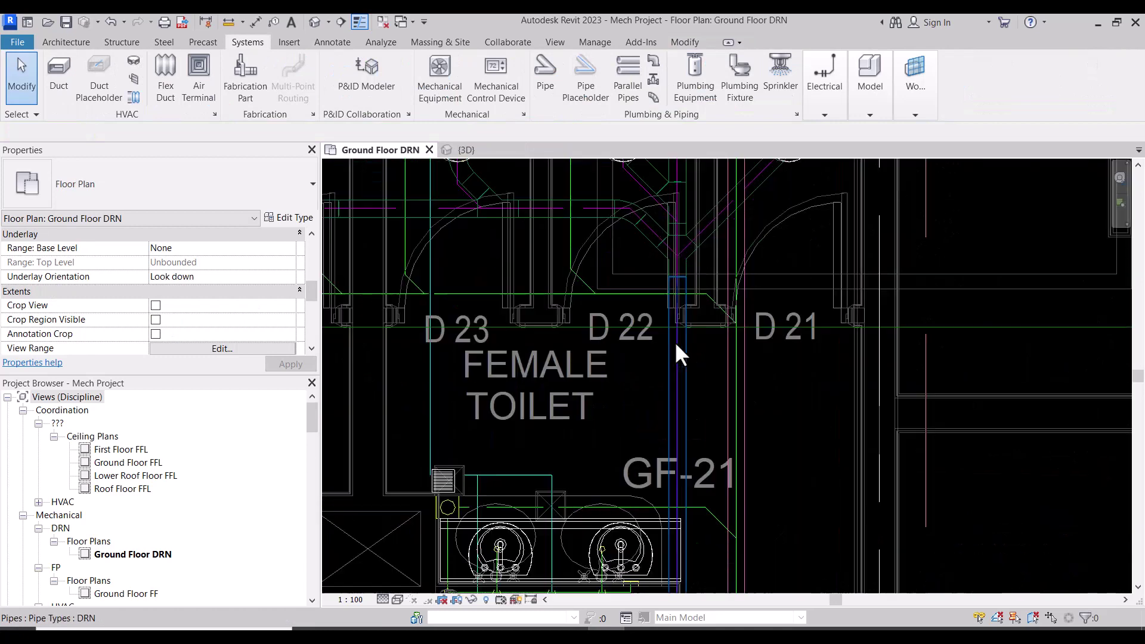
pyautogui.scroll(1, 680, 352)
pyautogui.click(788, 322)
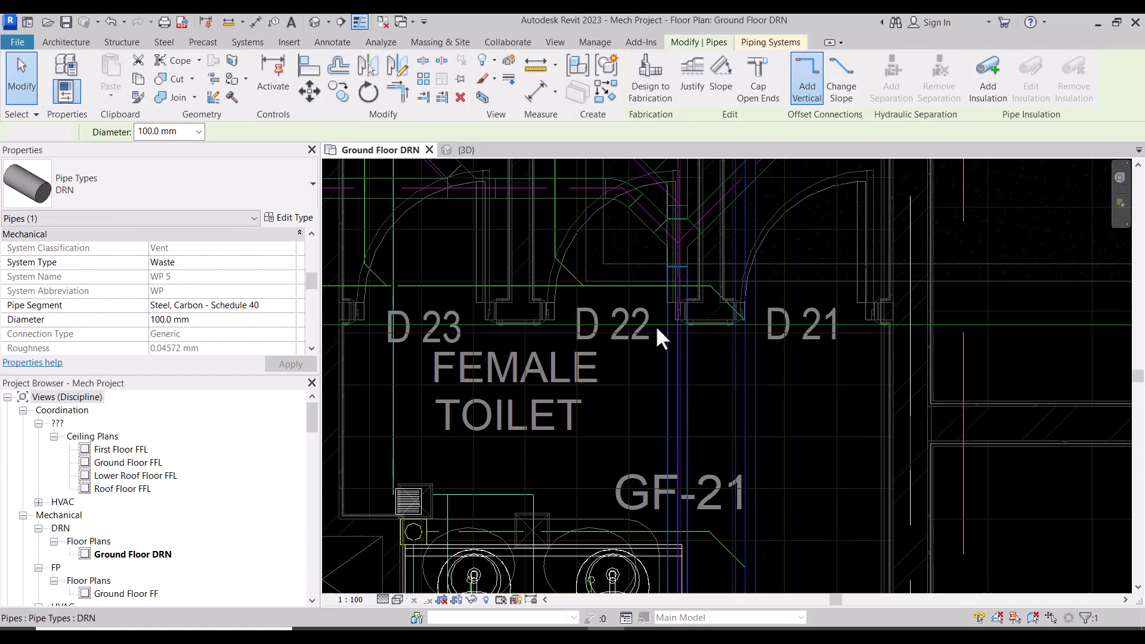
pyautogui.click(733, 309)
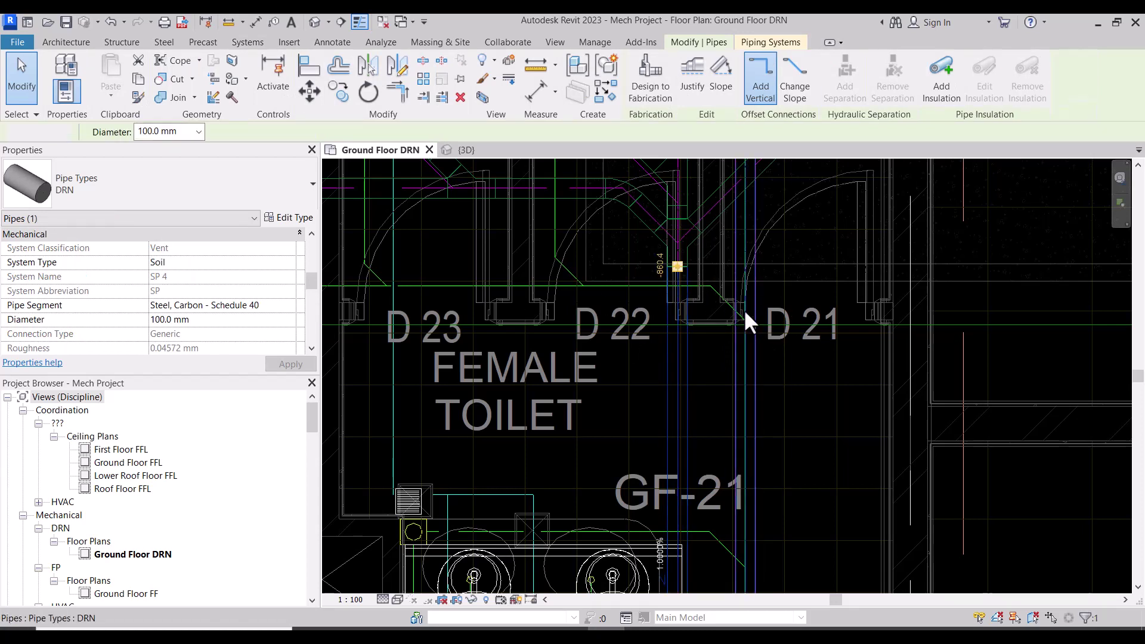
pyautogui.press('Escape')
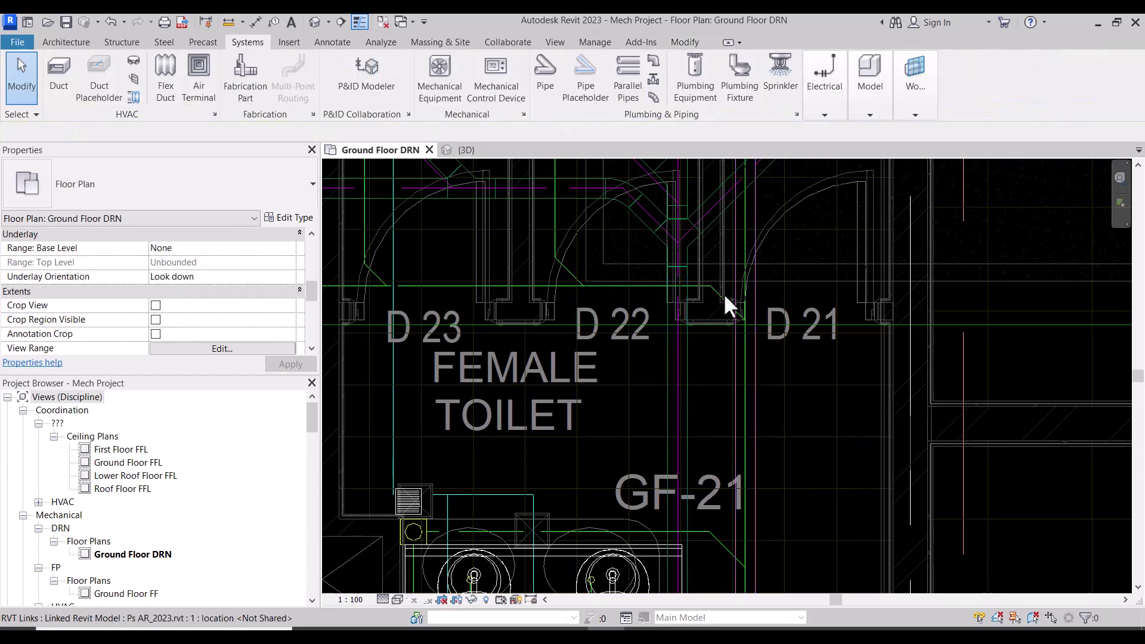
# - Start a similar DRN waste pipe from the main near D 22 with a sloped first segment
pyautogui.click(717, 278)
pyautogui.scroll(2, 717, 278)
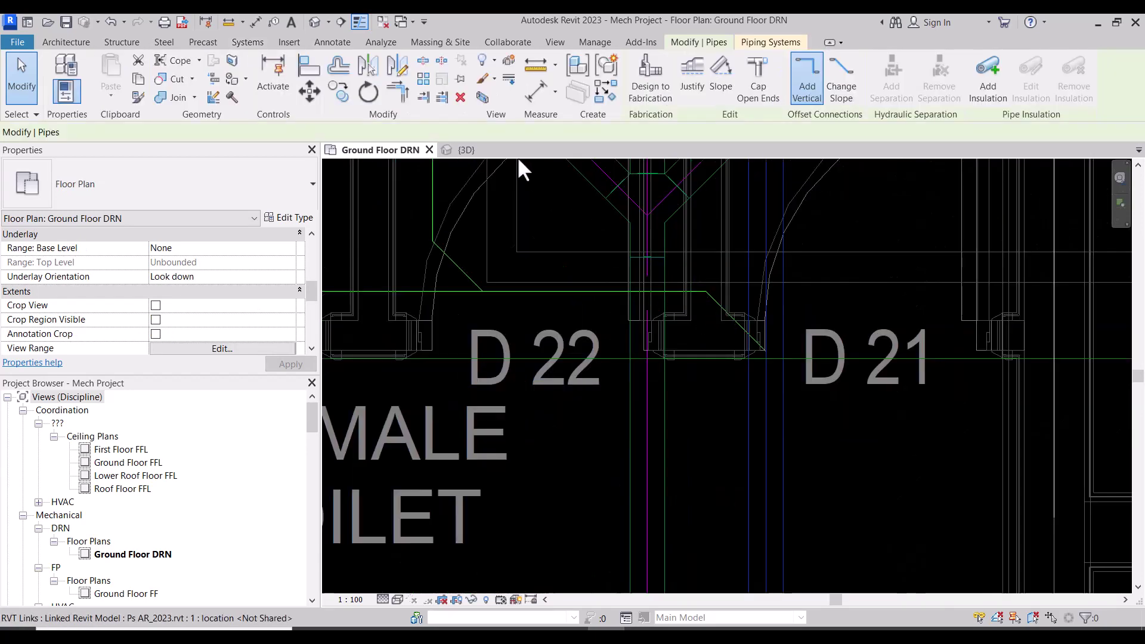
pyautogui.press('c')
pyautogui.press('s')
pyautogui.scroll(-2, 692, 392)
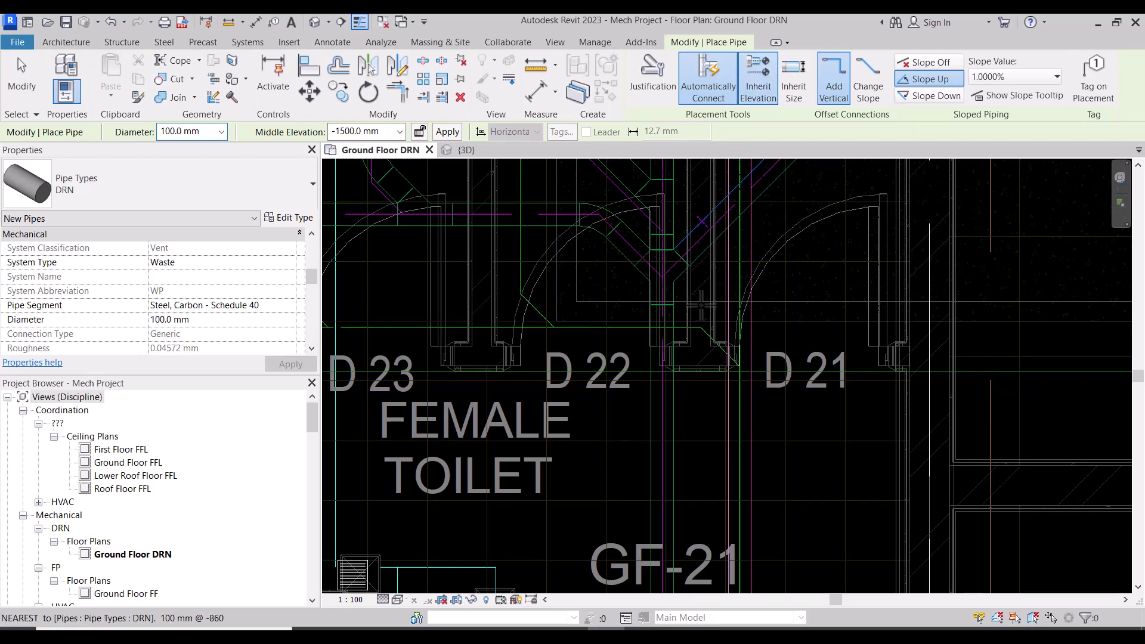
pyautogui.scroll(2, 705, 313)
pyautogui.click(750, 386)
pyautogui.click(703, 339)
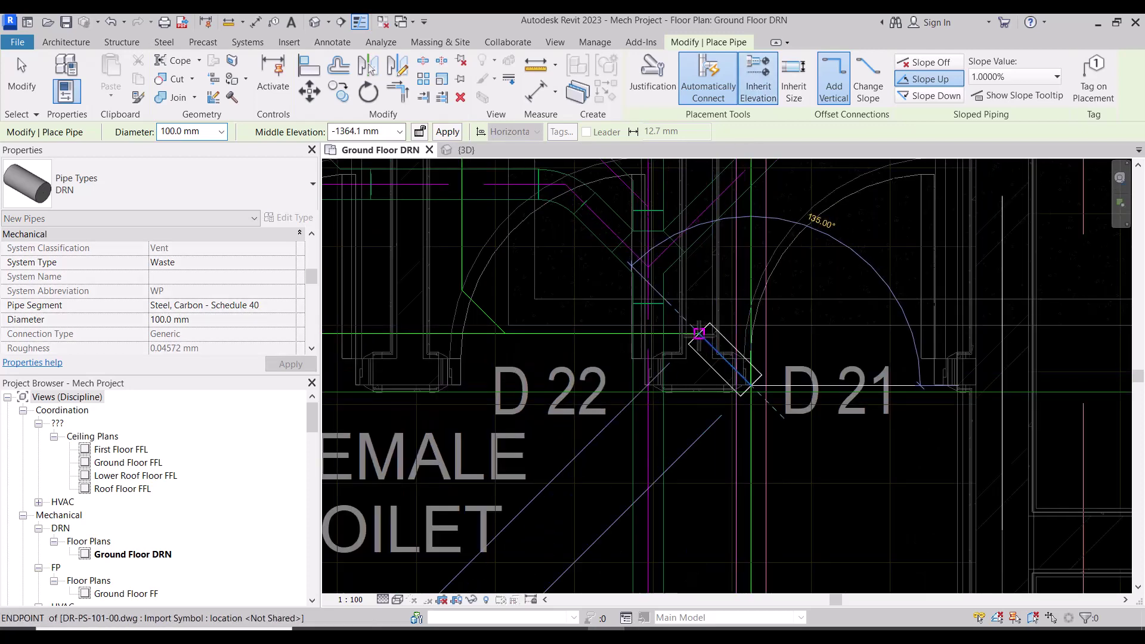
pyautogui.scroll(-3, 721, 330)
# - Extend the pipe to the floor drain by D 29, rising to 100 mm
pyautogui.moveTo(466, 333); pyautogui.dragTo(612, 334, button='middle')
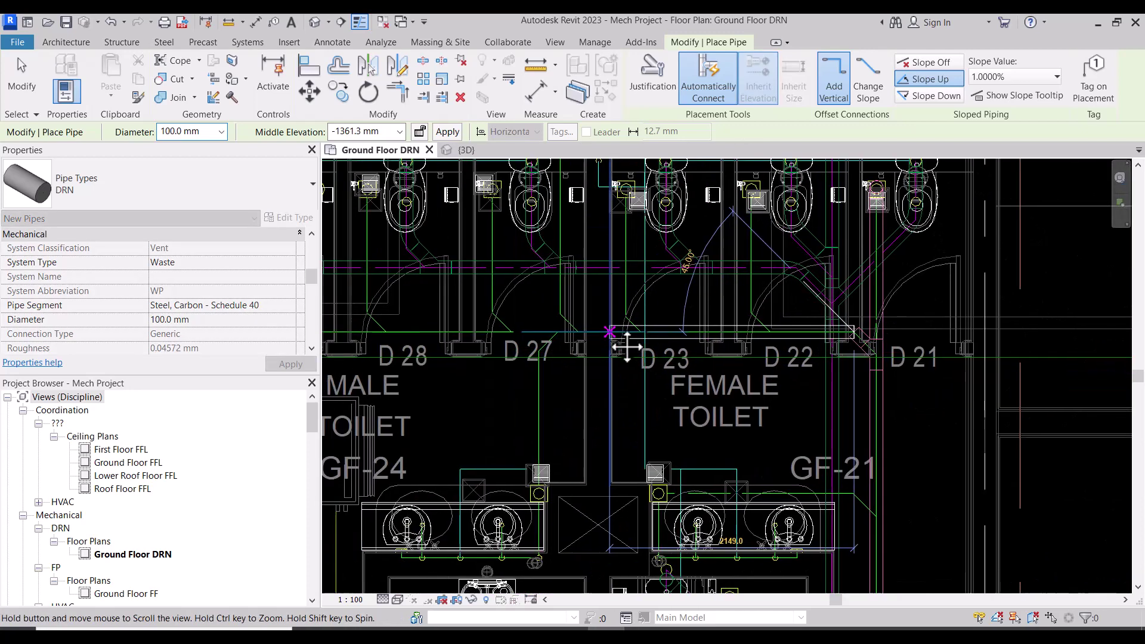
pyautogui.moveTo(386, 333); pyautogui.dragTo(624, 334, button='middle')
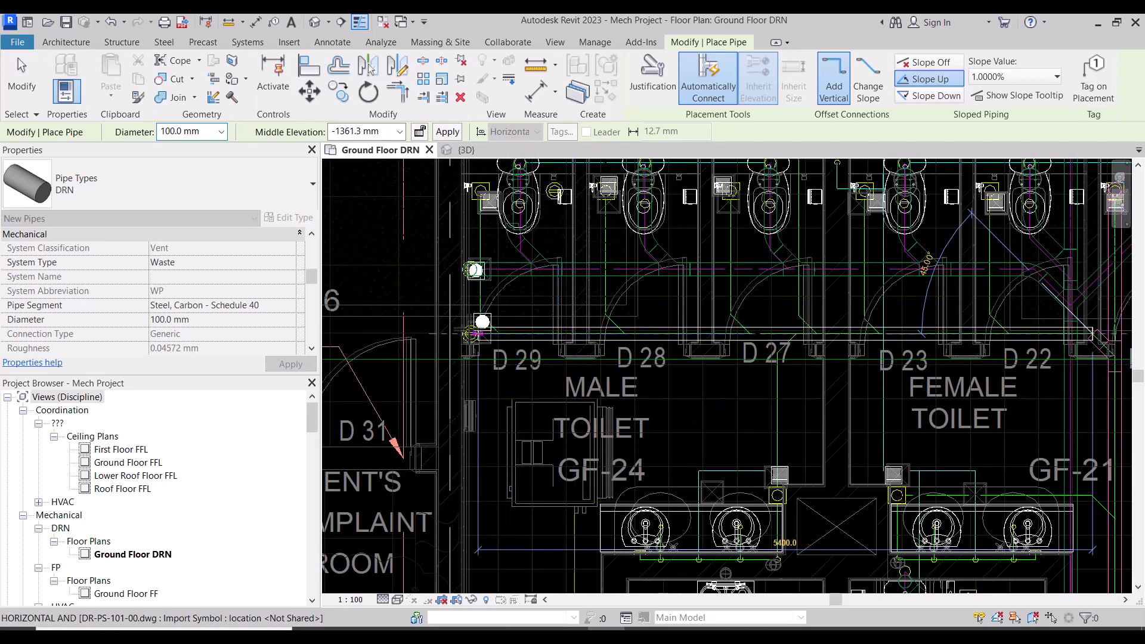
pyautogui.scroll(3, 469, 331)
pyautogui.click(495, 346)
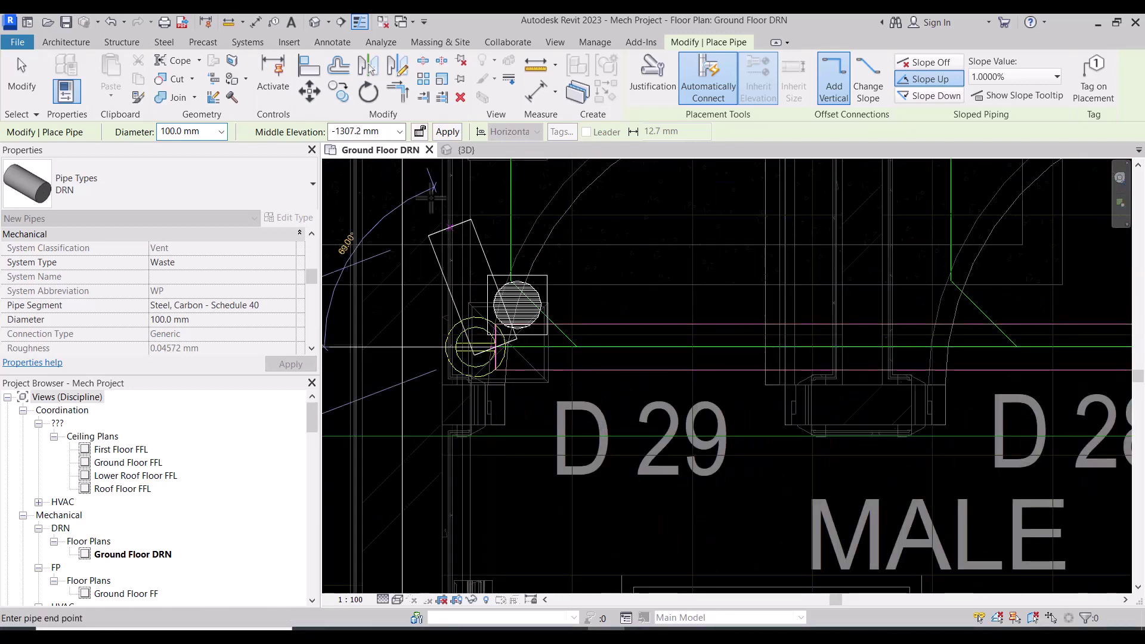
pyautogui.write('100')
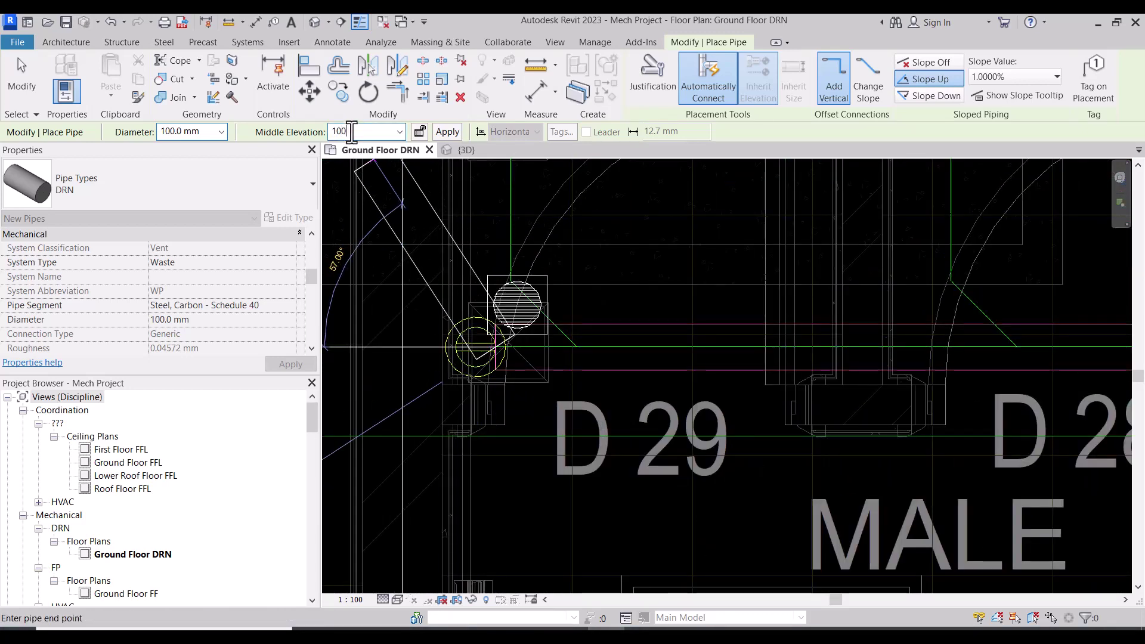
pyautogui.click(453, 134)
pyautogui.scroll(-2, 664, 412)
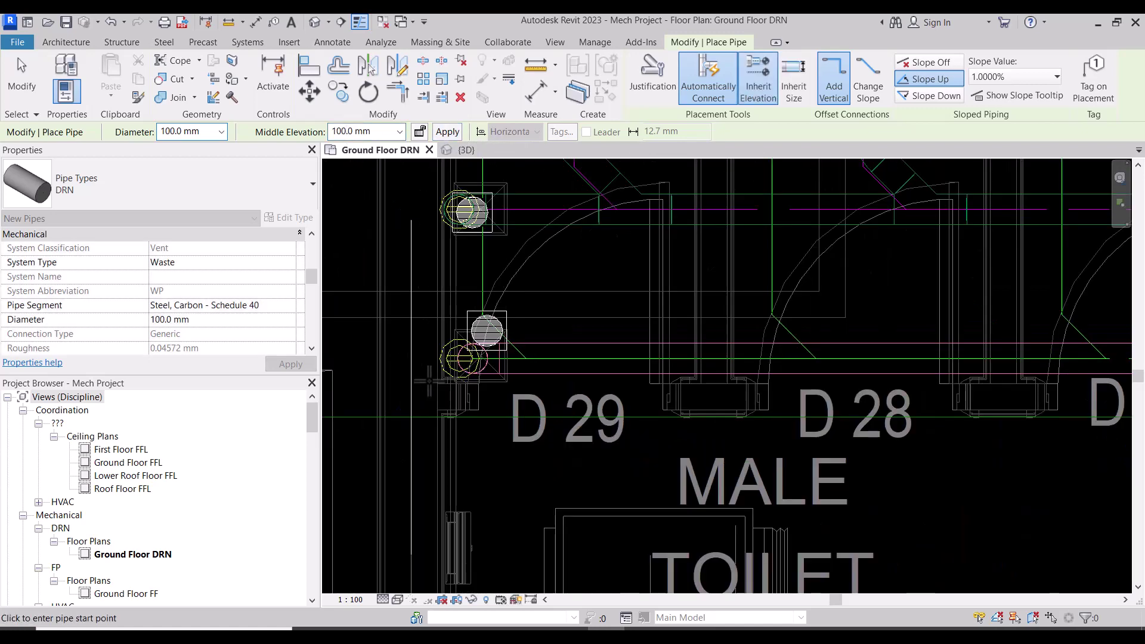
pyautogui.scroll(-2, 665, 412)
pyautogui.moveTo(665, 412); pyautogui.dragTo(608, 422, button='middle')
# - Draw an angled waste branch from the main near D 28 up to its fixture at 100 mm
pyautogui.press('Escape')
pyautogui.press('Escape')
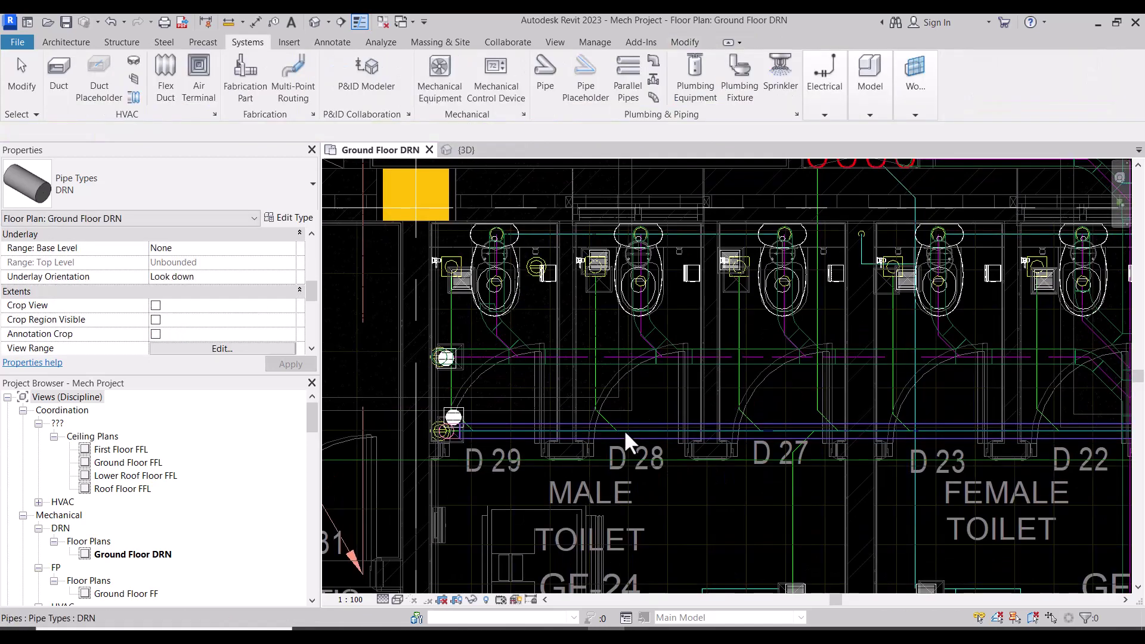
pyautogui.click(642, 390)
pyautogui.scroll(2, 614, 435)
pyautogui.click(613, 436)
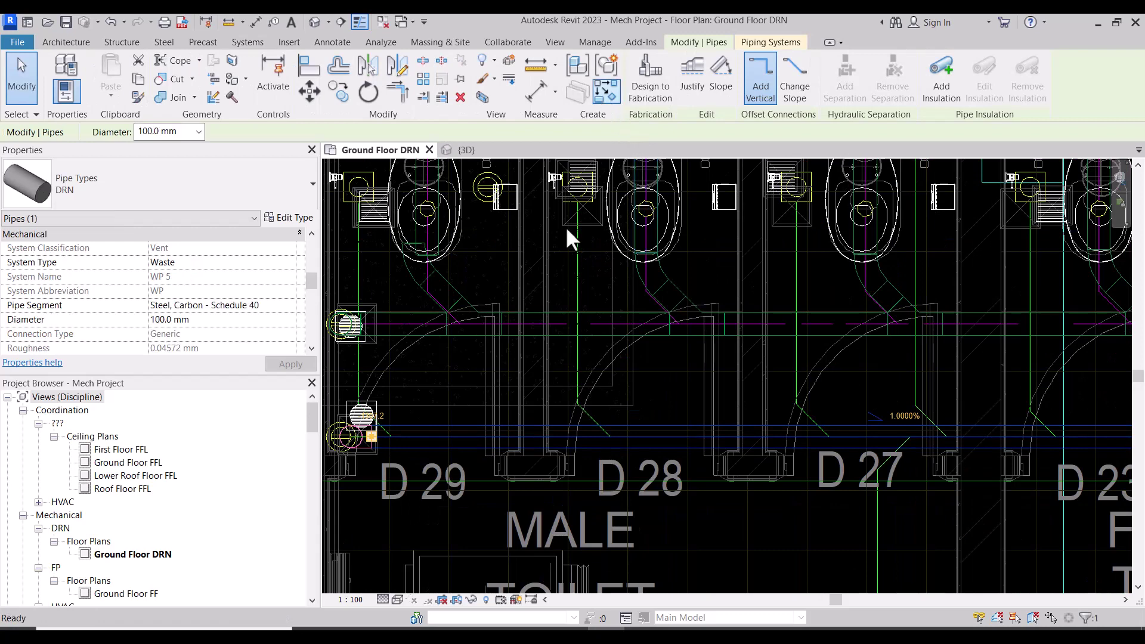
pyautogui.press('c')
pyautogui.press('s')
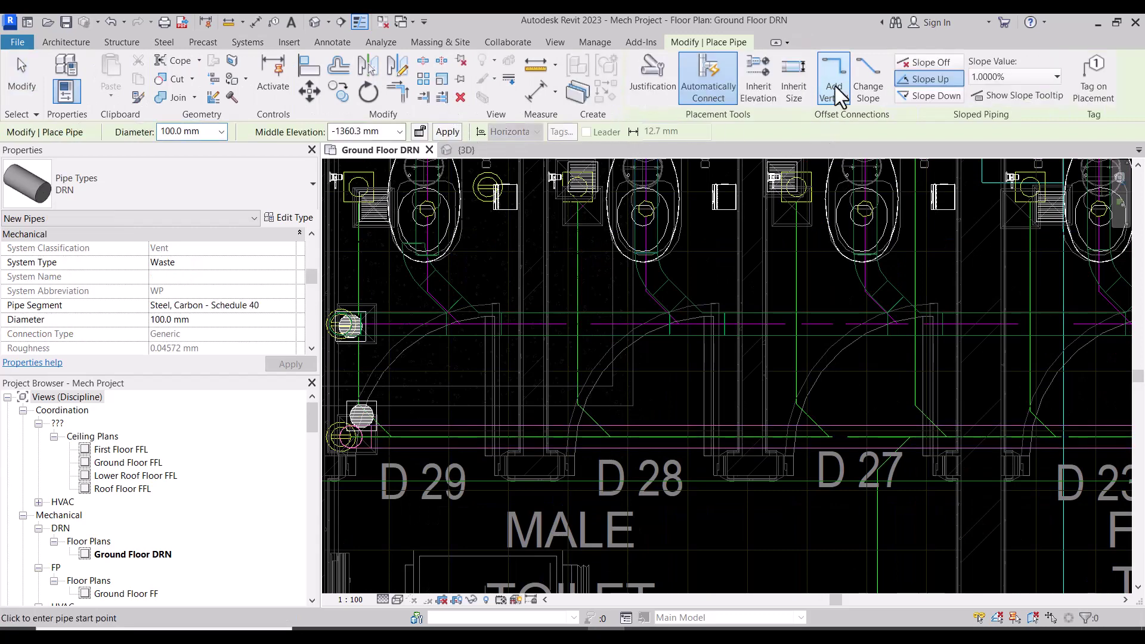
pyautogui.click(639, 436)
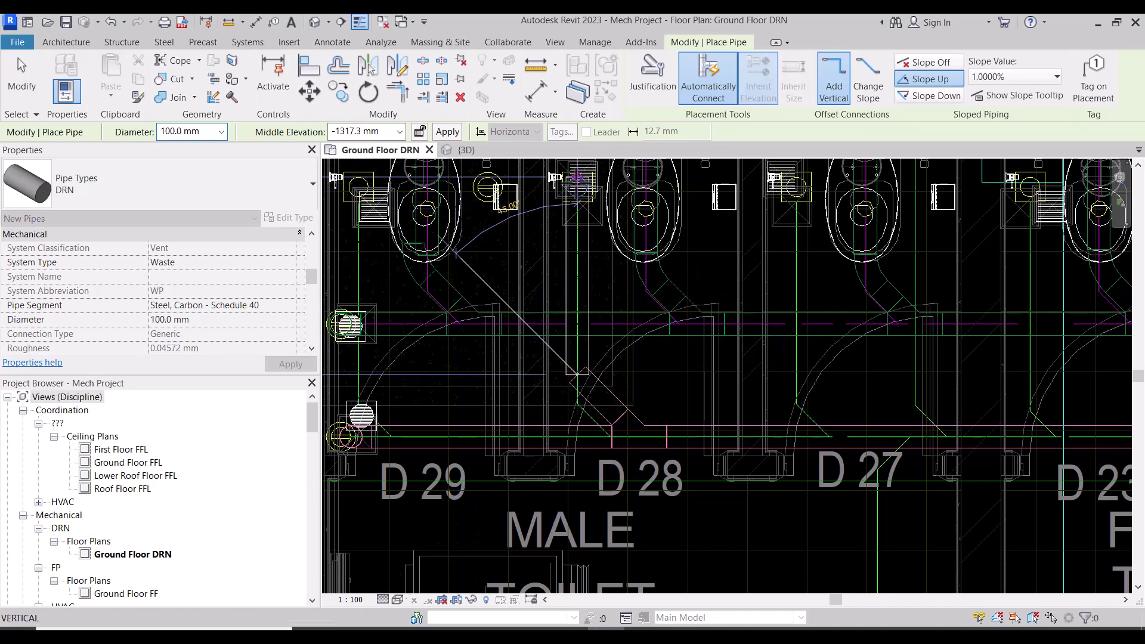
pyautogui.moveTo(586, 339); pyautogui.dragTo(588, 474, button='middle')
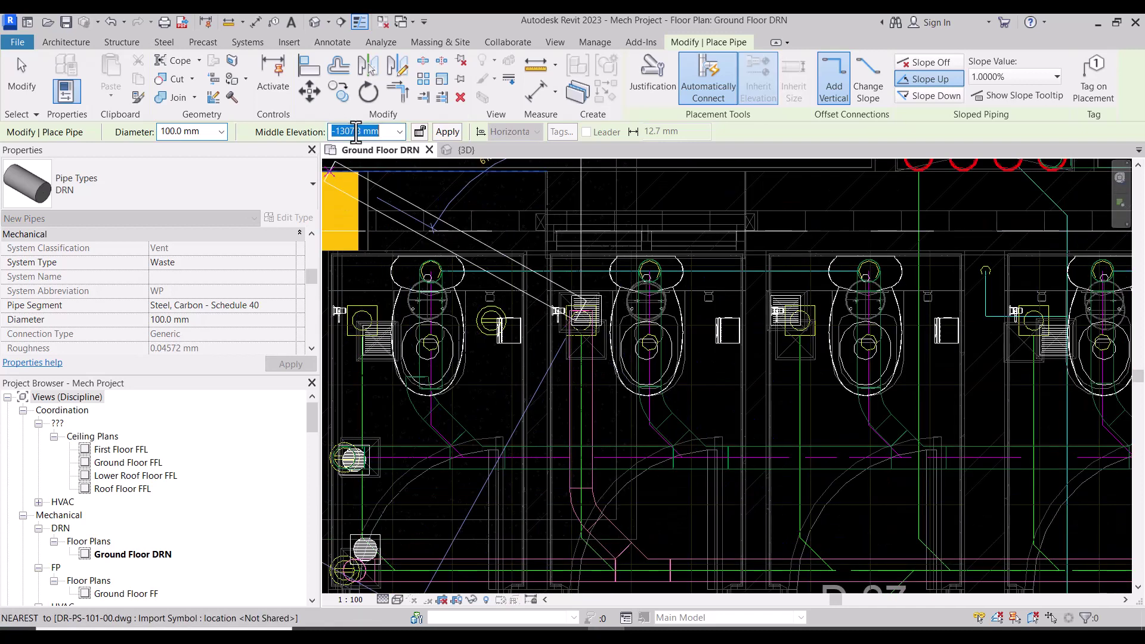
pyautogui.write('100')
pyautogui.click(446, 132)
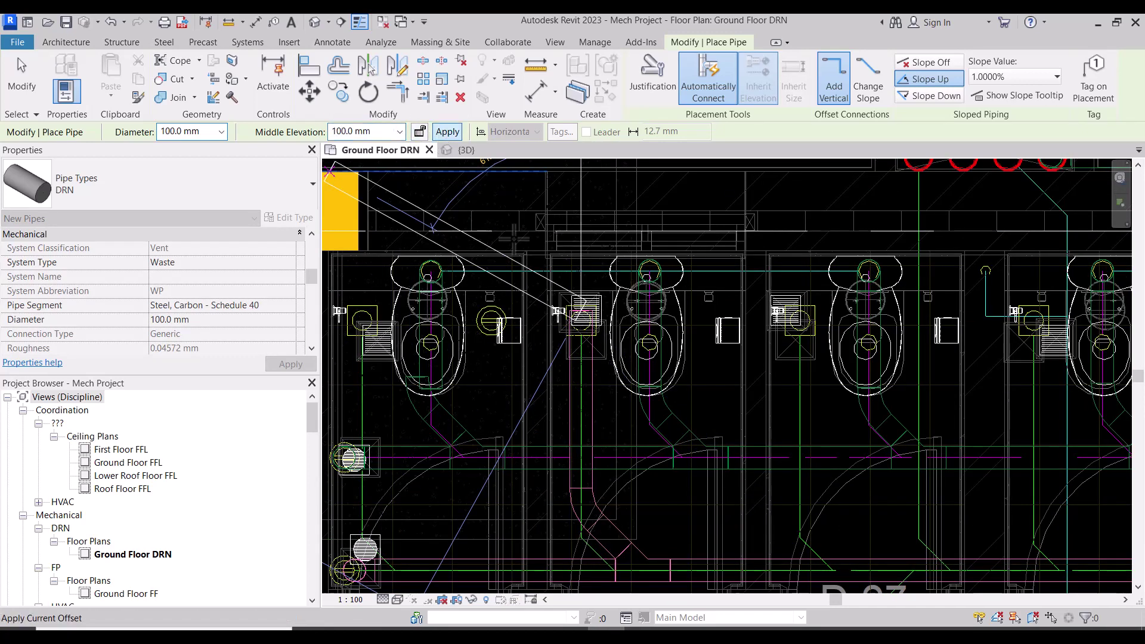
pyautogui.scroll(-3, 750, 443)
pyautogui.scroll(3, 750, 442)
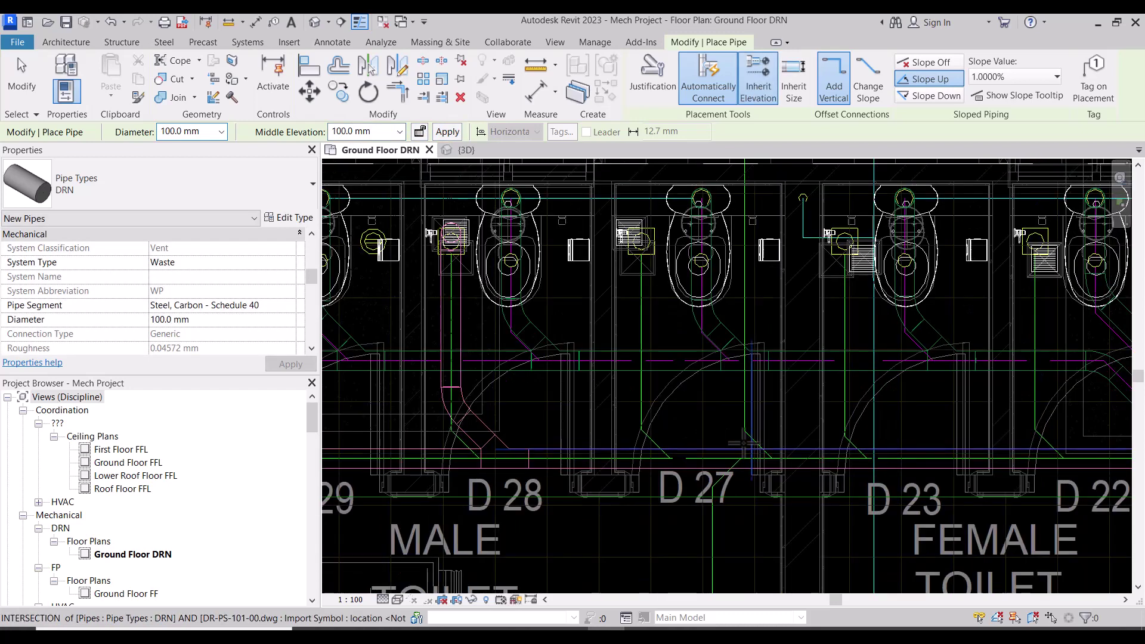
pyautogui.scroll(1, 750, 442)
pyautogui.press('Escape')
pyautogui.press('Escape')
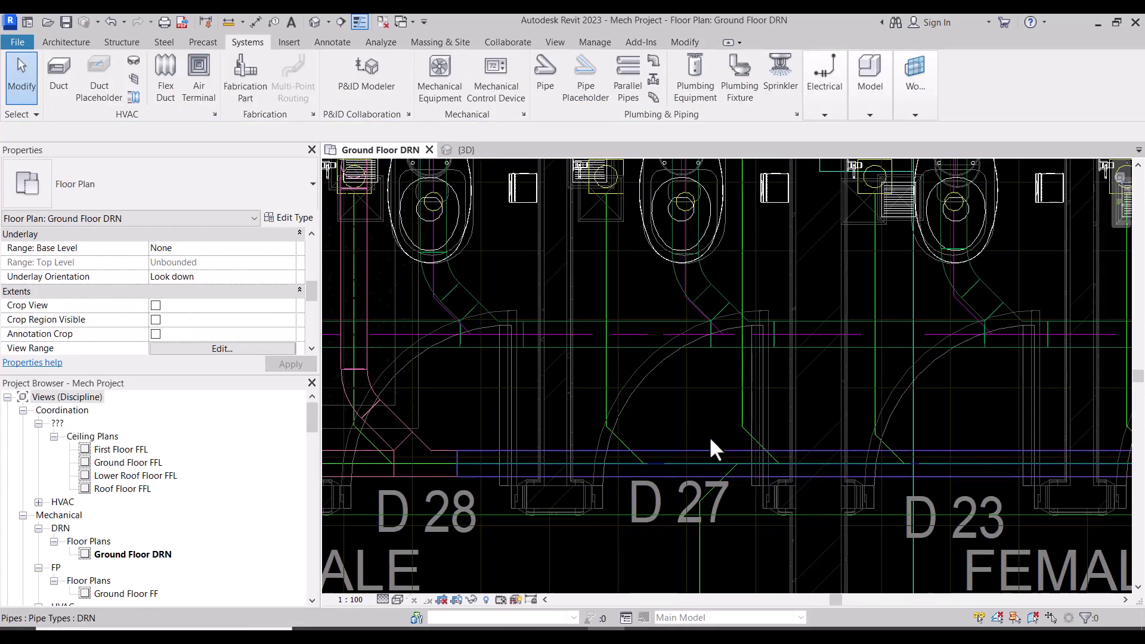
# - Draw a diagonal-then-vertical waste branch from the main near D 27 to its fixture at 100 mm
pyautogui.click(710, 451)
pyautogui.click(606, 92)
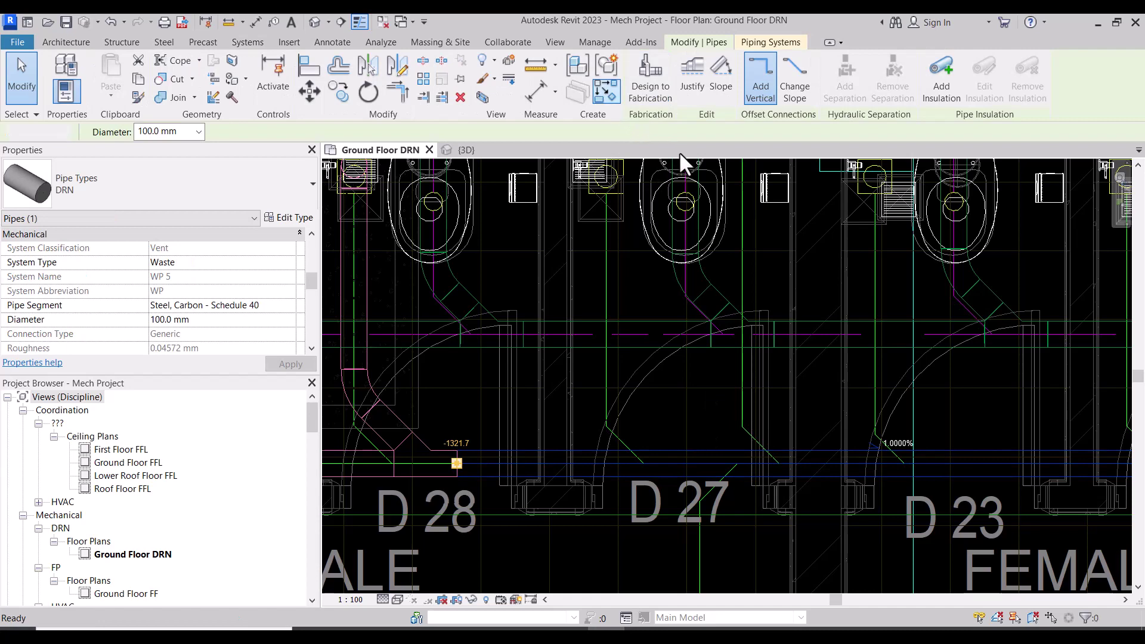
pyautogui.click(695, 463)
pyautogui.click(606, 374)
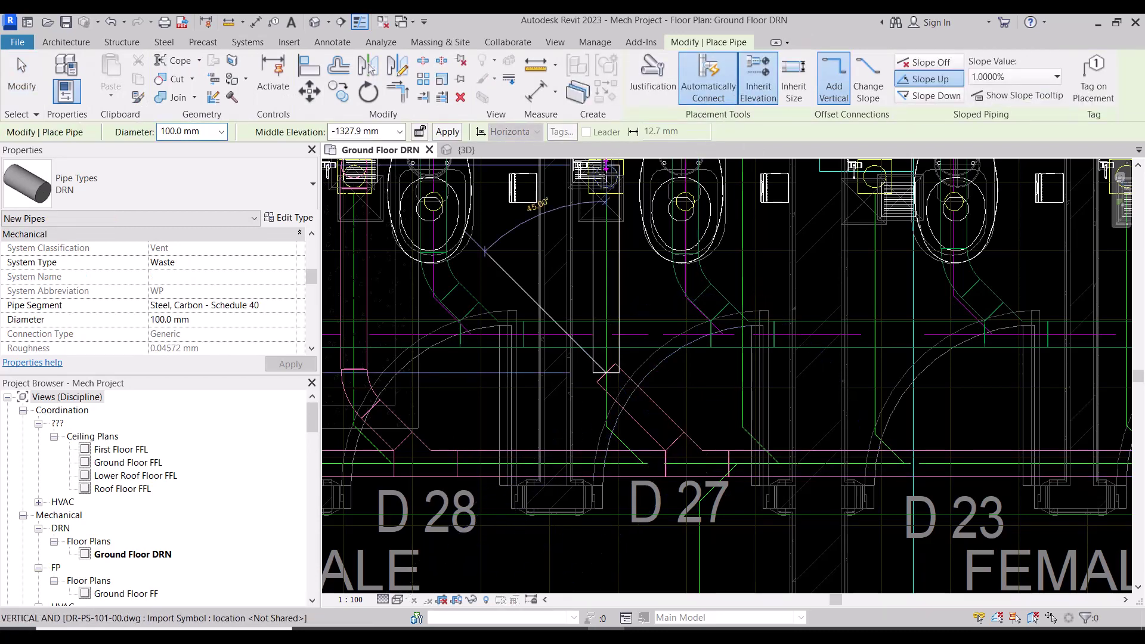
pyautogui.click(607, 177)
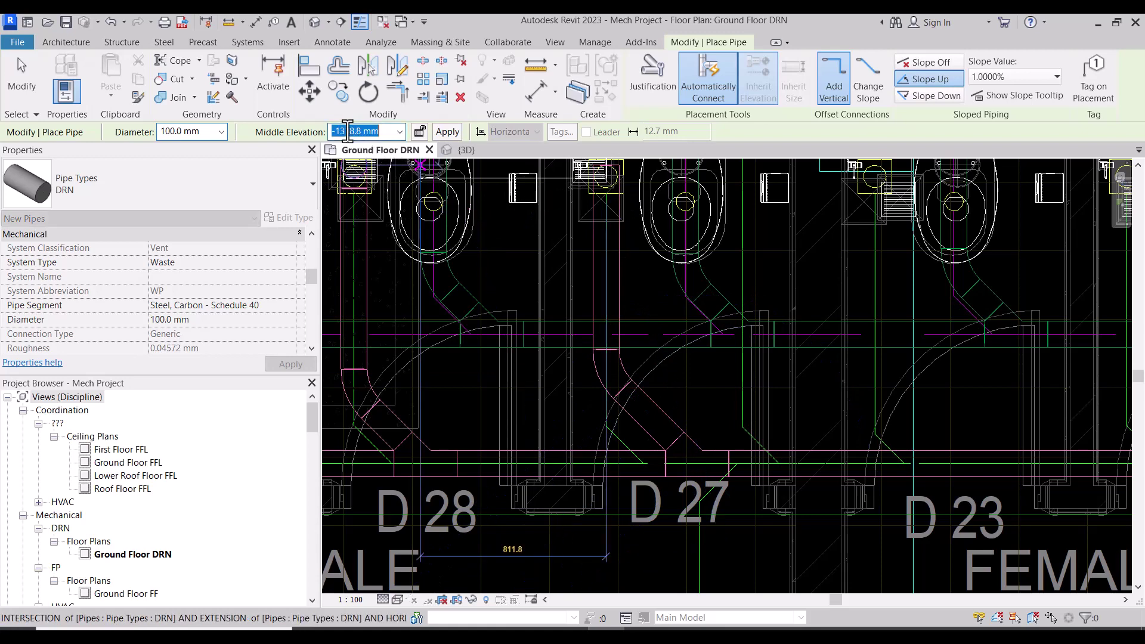
pyautogui.click(448, 132)
pyautogui.scroll(-3, 744, 398)
pyautogui.scroll(-2, 744, 398)
pyautogui.scroll(3, 744, 397)
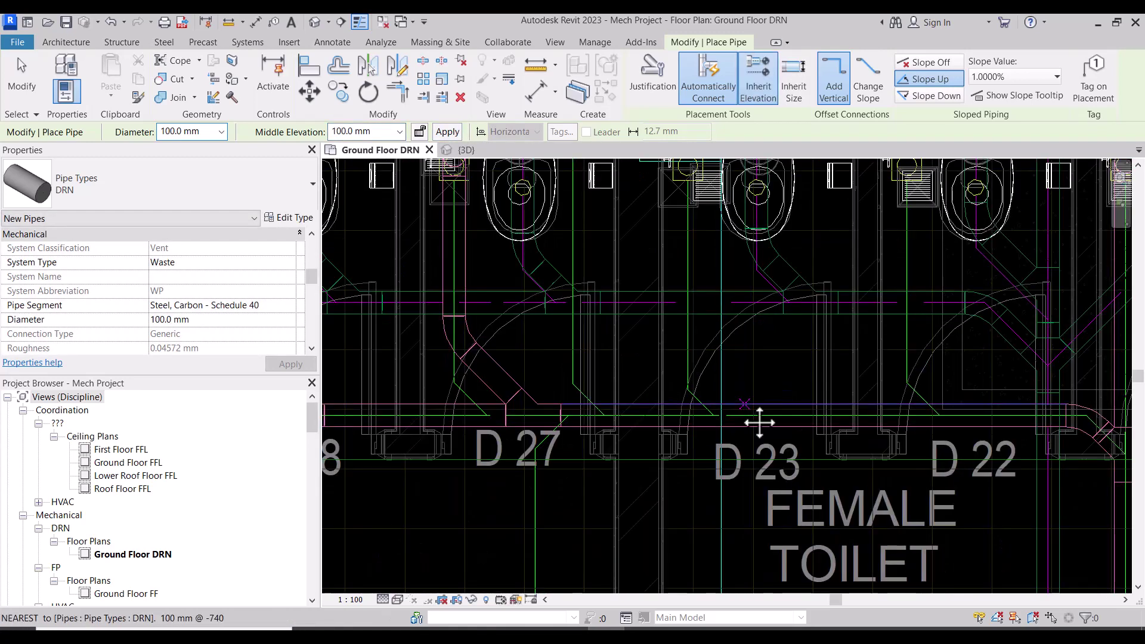
pyautogui.moveTo(760, 422); pyautogui.dragTo(728, 451, button='middle')
pyautogui.press('Escape')
pyautogui.press('Escape')
# - Draw a diagonal-then-vertical 100 mm Waste branch from the female toilet main to the D 23 fixture
pyautogui.click(683, 468)
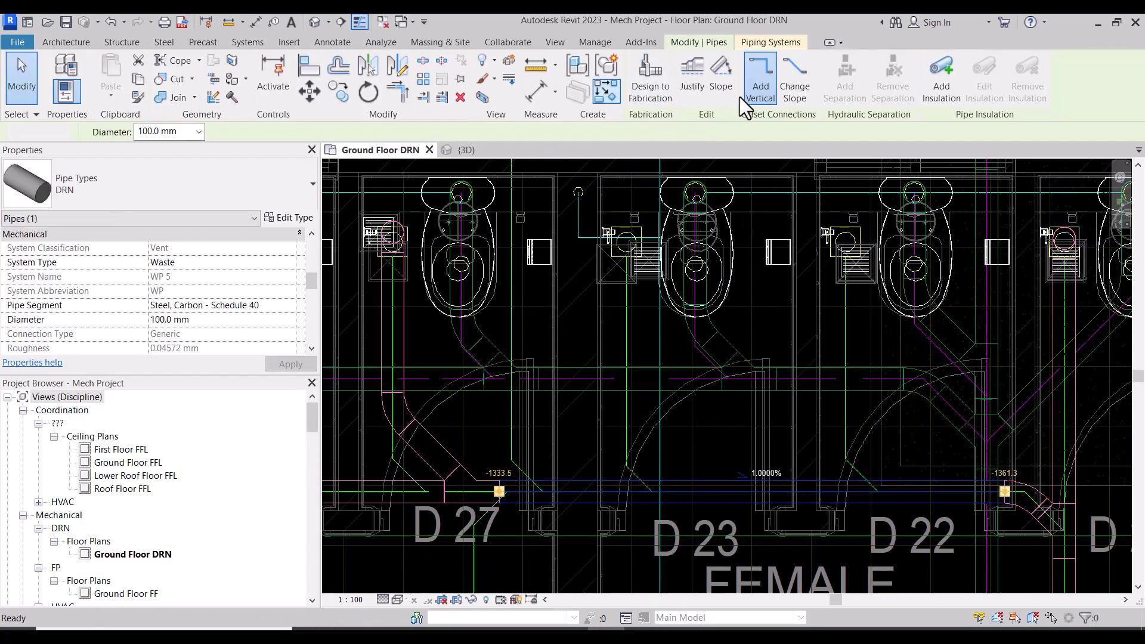
pyautogui.press('c')
pyautogui.press('s')
pyautogui.click(694, 490)
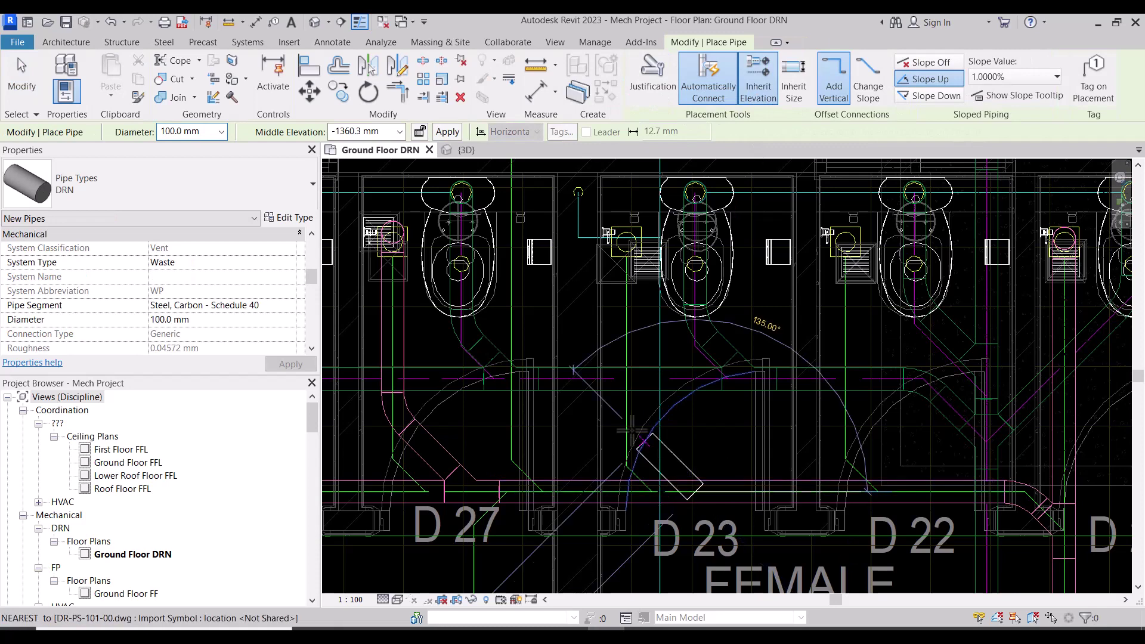
pyautogui.click(627, 423)
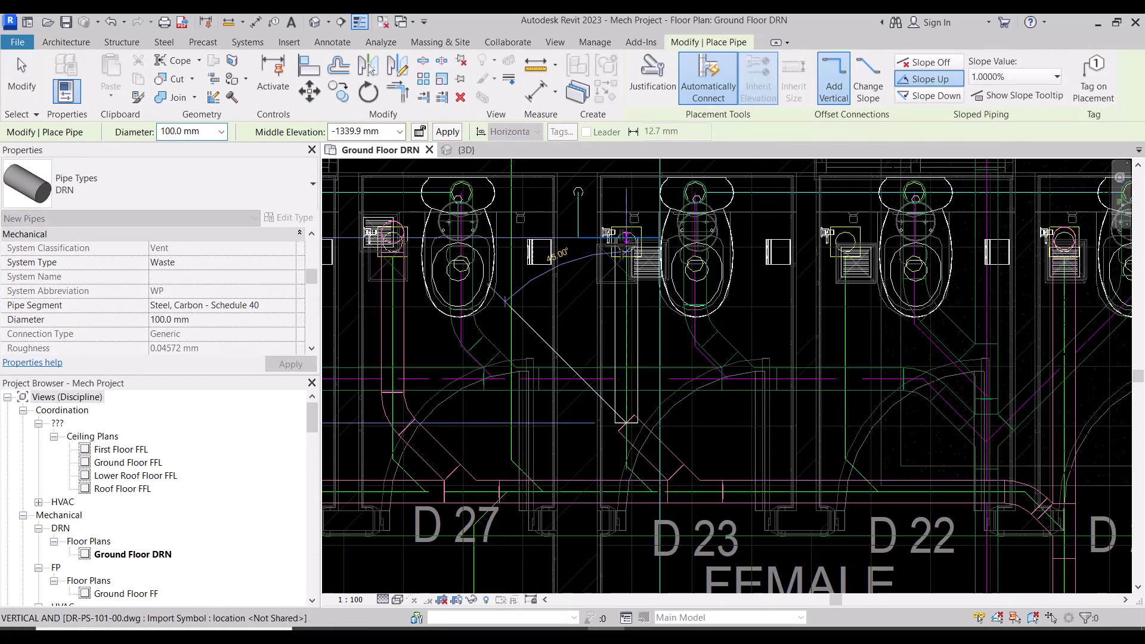
pyautogui.click(626, 238)
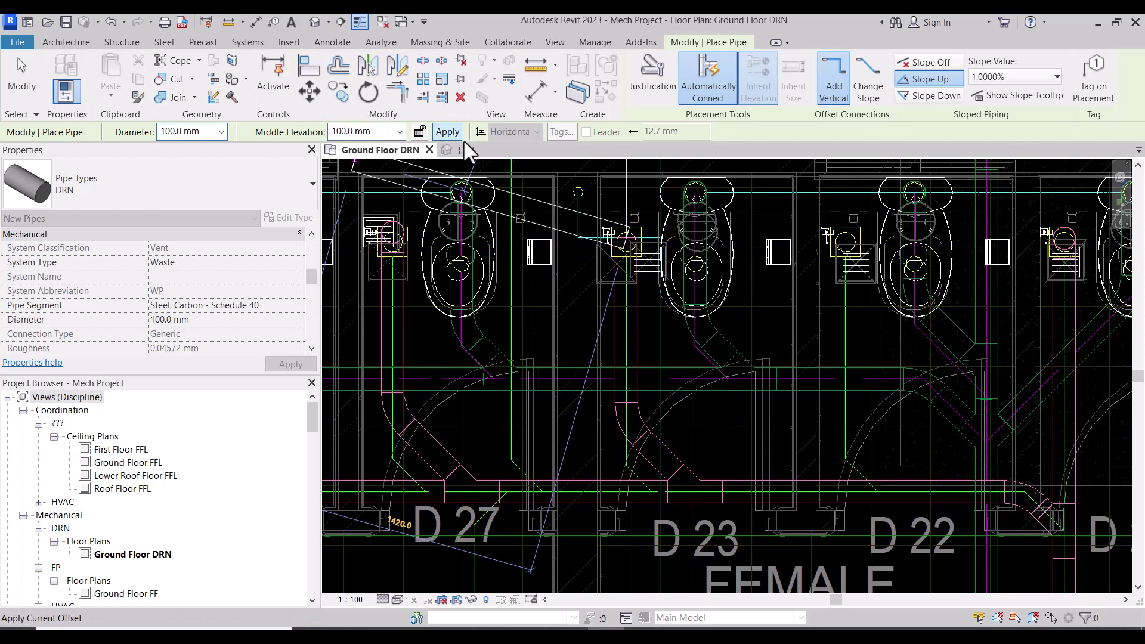
pyautogui.press('Escape')
pyautogui.scroll(-2, 633, 227)
pyautogui.press('Escape')
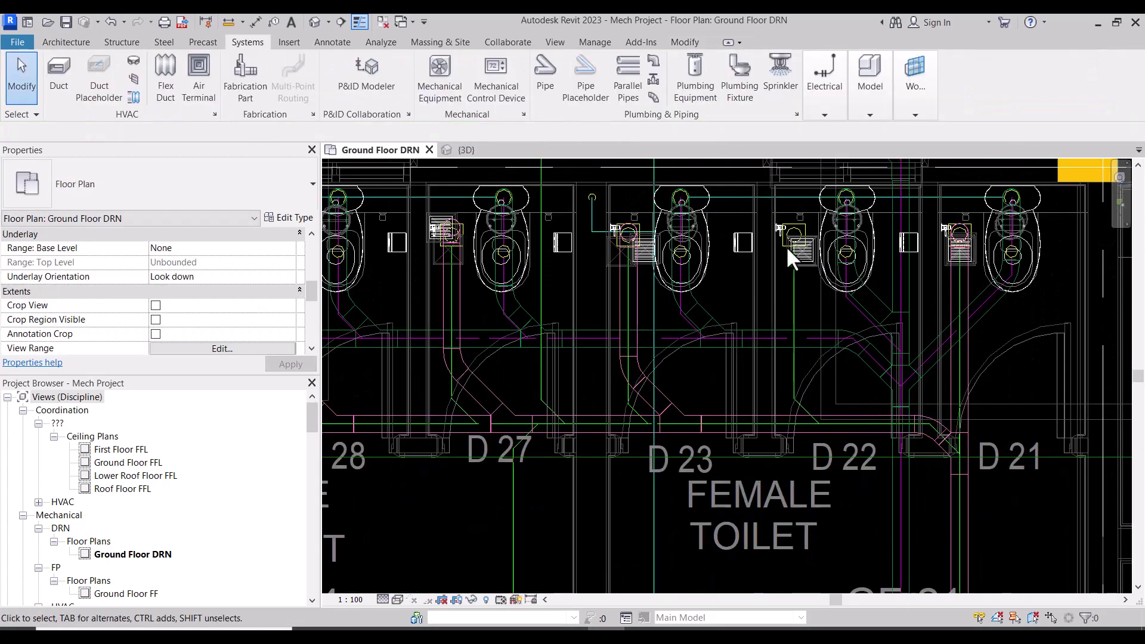
# - Pan and zoom the Ground Floor DRN plan in on the tee beside the CO label and yellow column
pyautogui.scroll(-1, 708, 256)
pyautogui.scroll(-1, 708, 256)
pyautogui.scroll(-1, 818, 371)
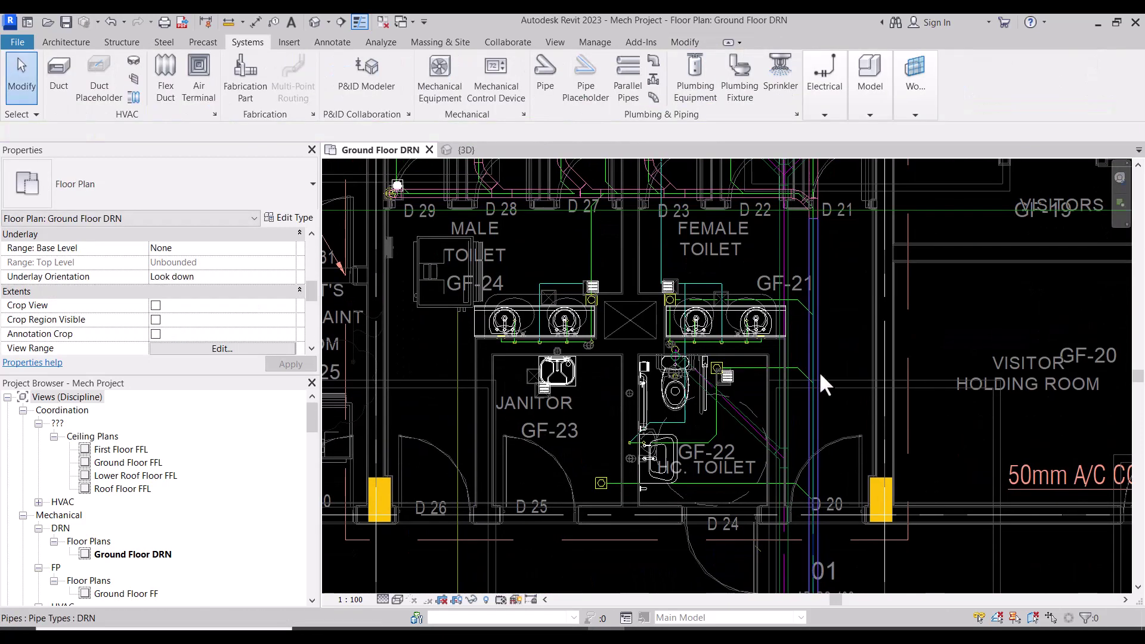
pyautogui.scroll(2, 820, 373)
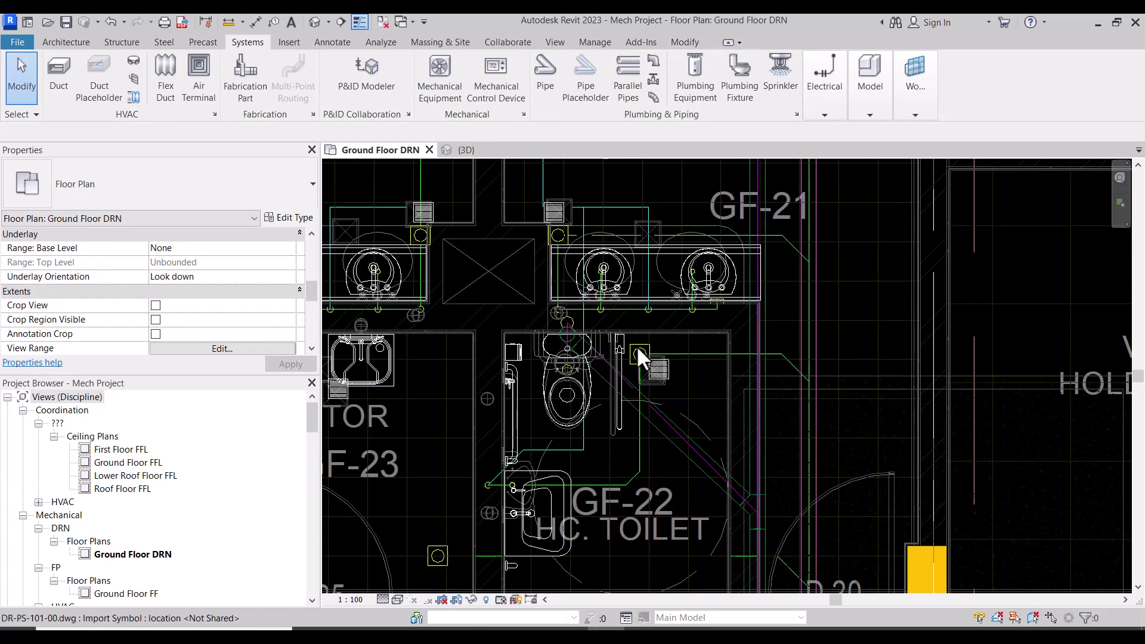
pyautogui.scroll(-2, 756, 328)
pyautogui.scroll(-1, 779, 463)
pyautogui.moveTo(770, 534); pyautogui.dragTo(758, 305, button='middle')
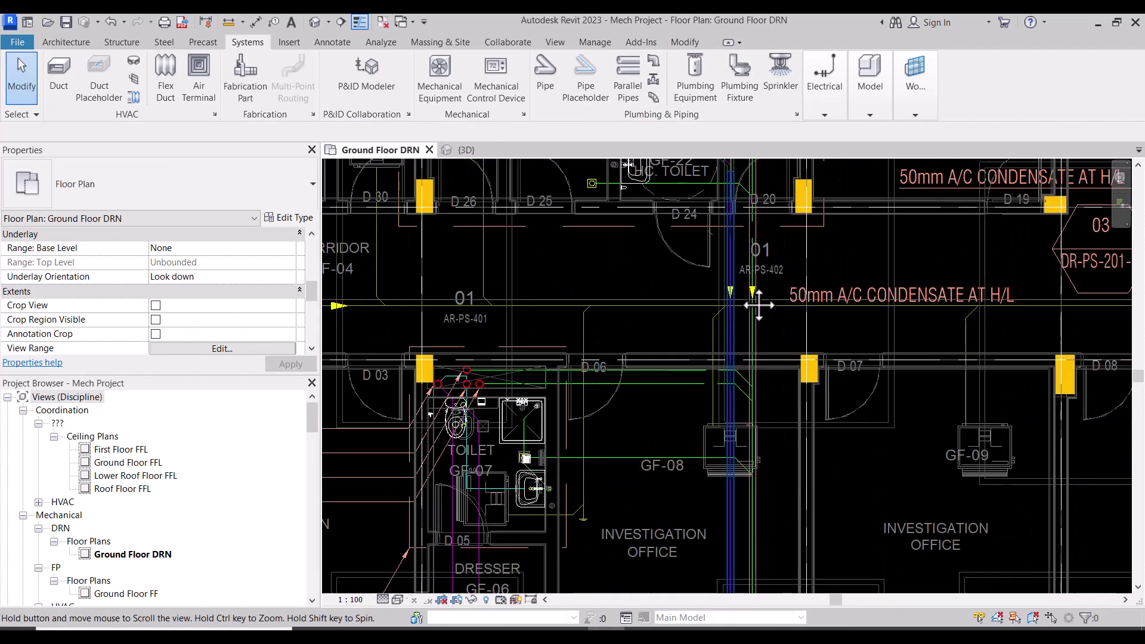
pyautogui.scroll(-1, 803, 443)
pyautogui.scroll(-1, 500, 355)
pyautogui.moveTo(500, 355); pyautogui.dragTo(909, 404, button='middle')
pyautogui.scroll(-1, 564, 410)
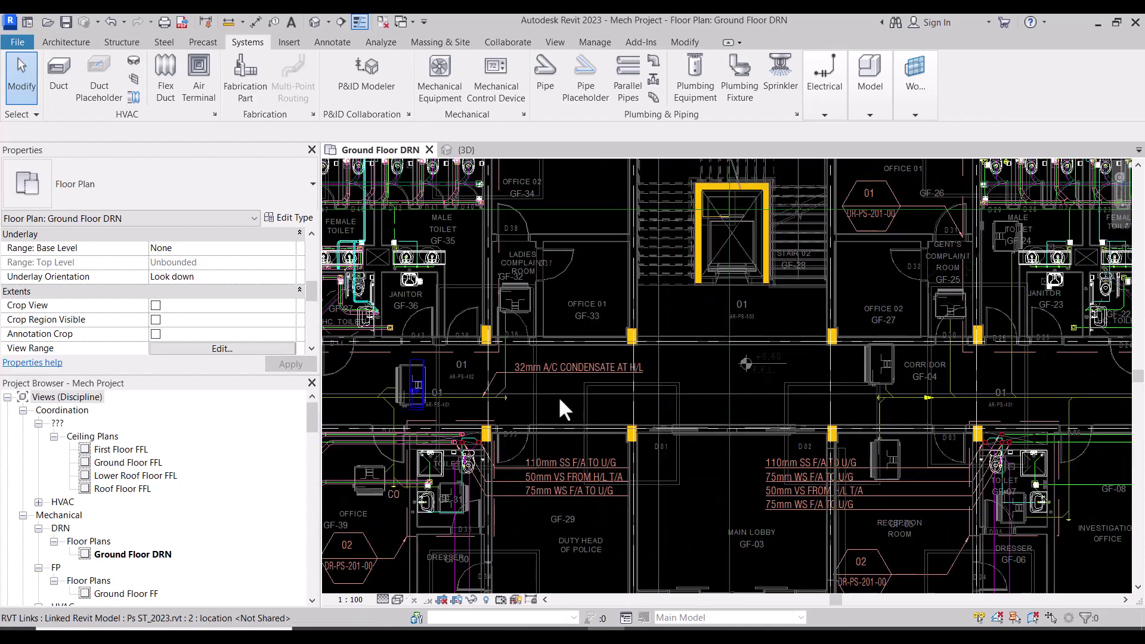
pyautogui.moveTo(564, 410)
pyautogui.mouseDown(button='middle')
pyautogui.moveTo(742, 409)
pyautogui.moveTo(818, 379)
pyautogui.mouseUp(button='middle')
pyautogui.moveTo(580, 160); pyautogui.dragTo(580, 267, button='middle')
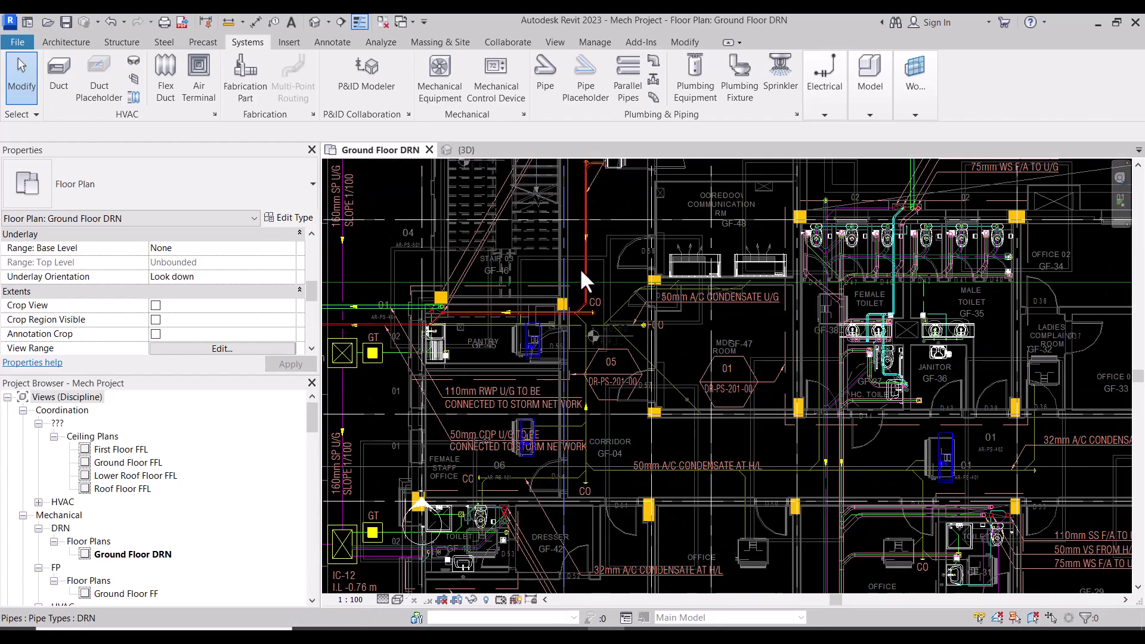
pyautogui.scroll(3, 582, 299)
pyautogui.scroll(4, 620, 381)
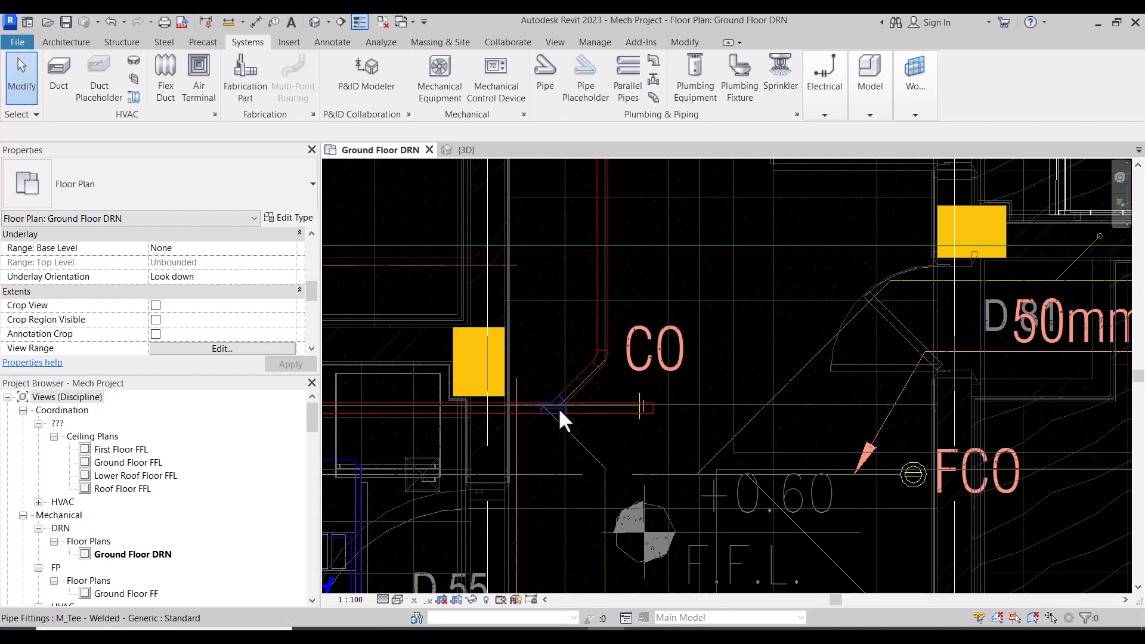
# - Select the tee at the CO junction, check the area around it, then clear the selection
pyautogui.click(573, 425)
pyautogui.scroll(3, 573, 424)
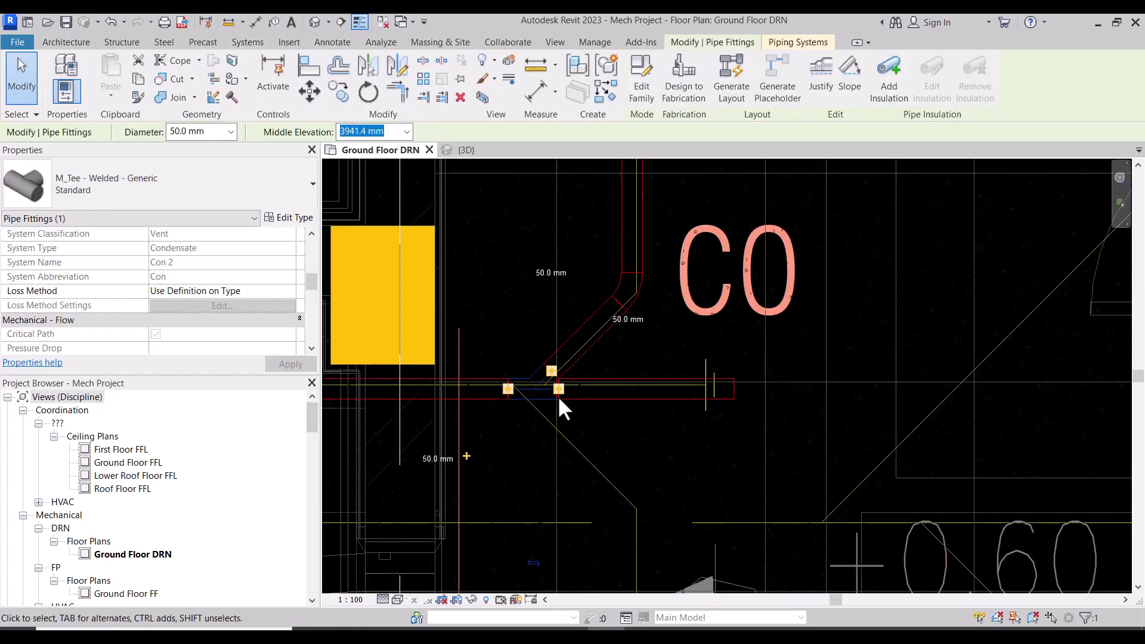
pyautogui.scroll(-1, 563, 409)
pyautogui.moveTo(564, 409); pyautogui.dragTo(668, 307, button='middle')
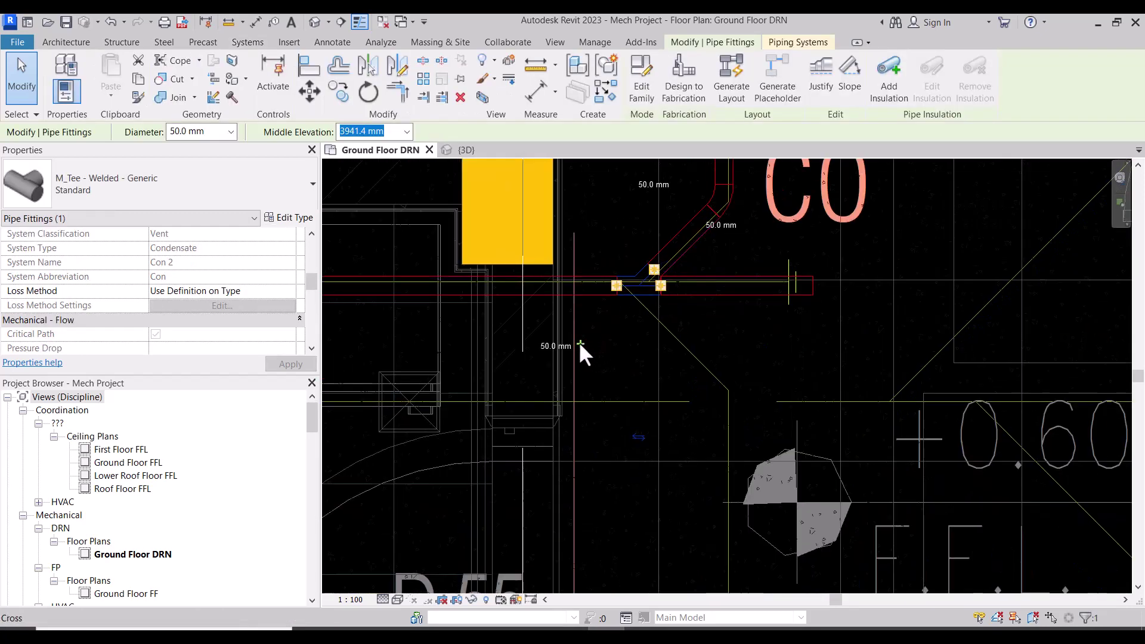
pyautogui.click(578, 341)
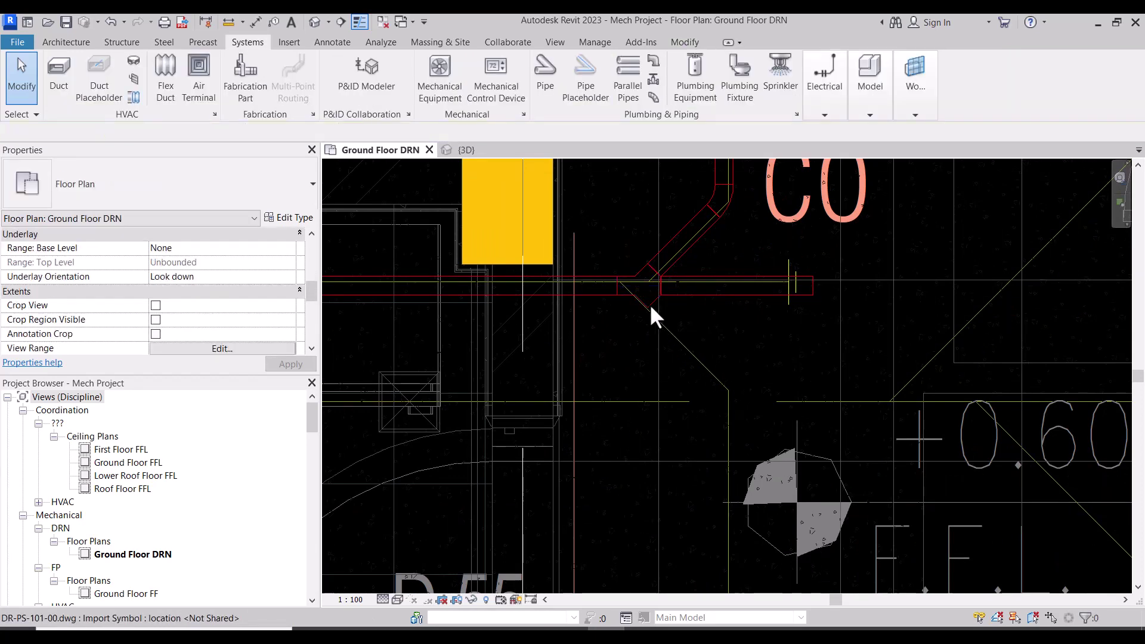
# - Draw a 50 mm condensate pipe from the M_Cross fitting down to the CO label in corridor GF-04
pyautogui.click(654, 306)
pyautogui.rightClick(654, 302)
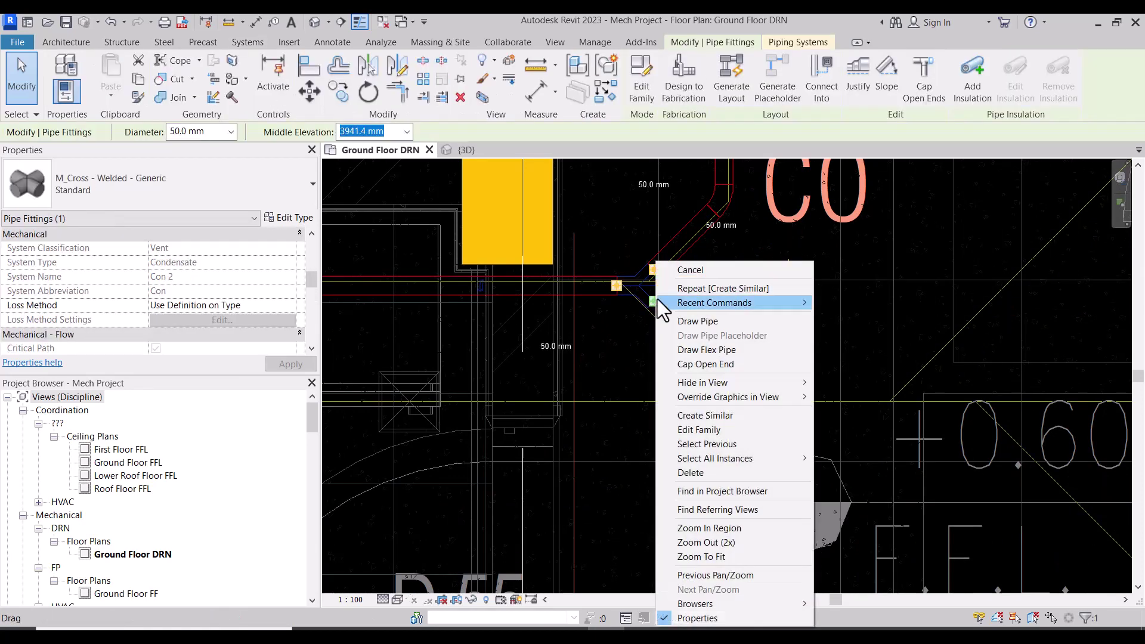
pyautogui.click(683, 320)
pyautogui.press('p')
pyautogui.press('i')
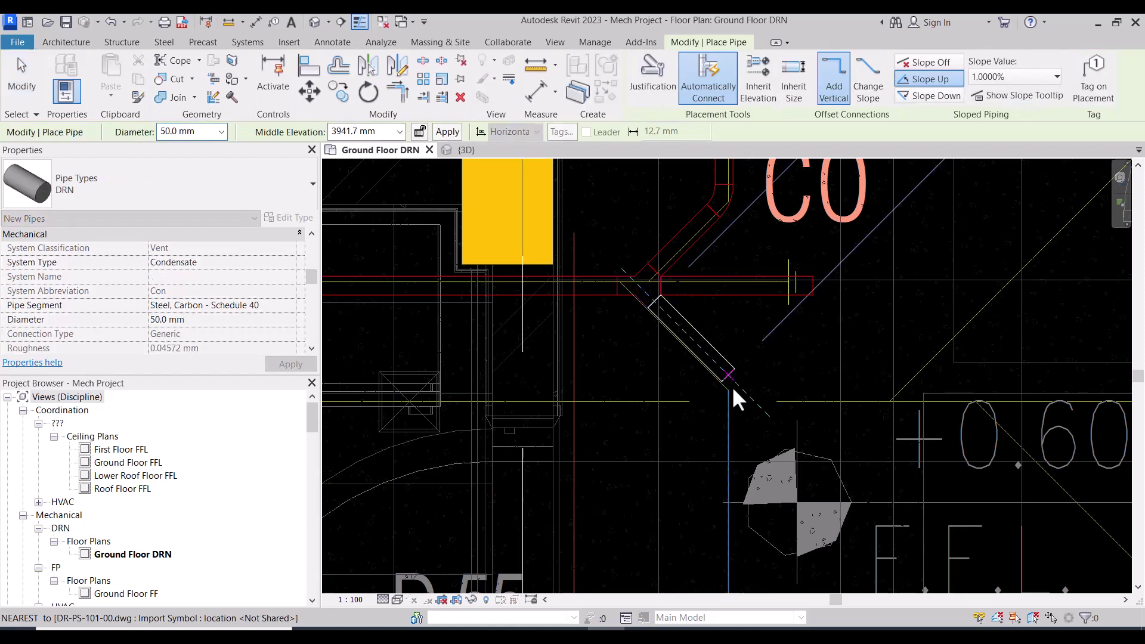
pyautogui.click(732, 388)
pyautogui.scroll(-3, 689, 252)
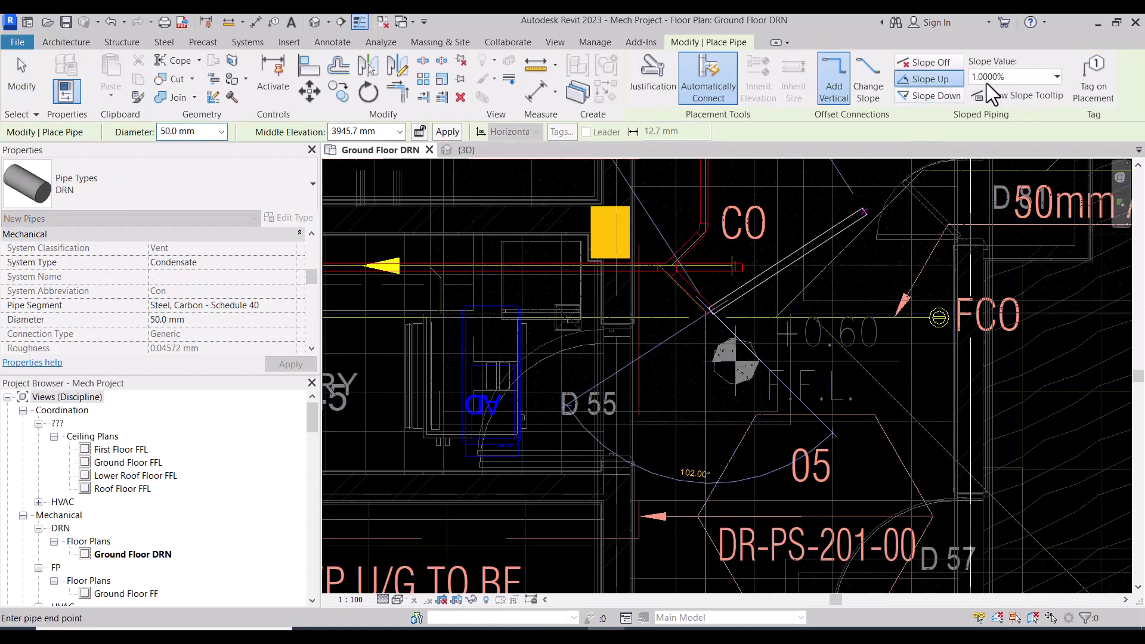
pyautogui.moveTo(727, 590)
pyautogui.mouseDown(button='middle')
pyautogui.moveTo(721, 424)
pyautogui.moveTo(701, 405)
pyautogui.mouseUp(button='middle')
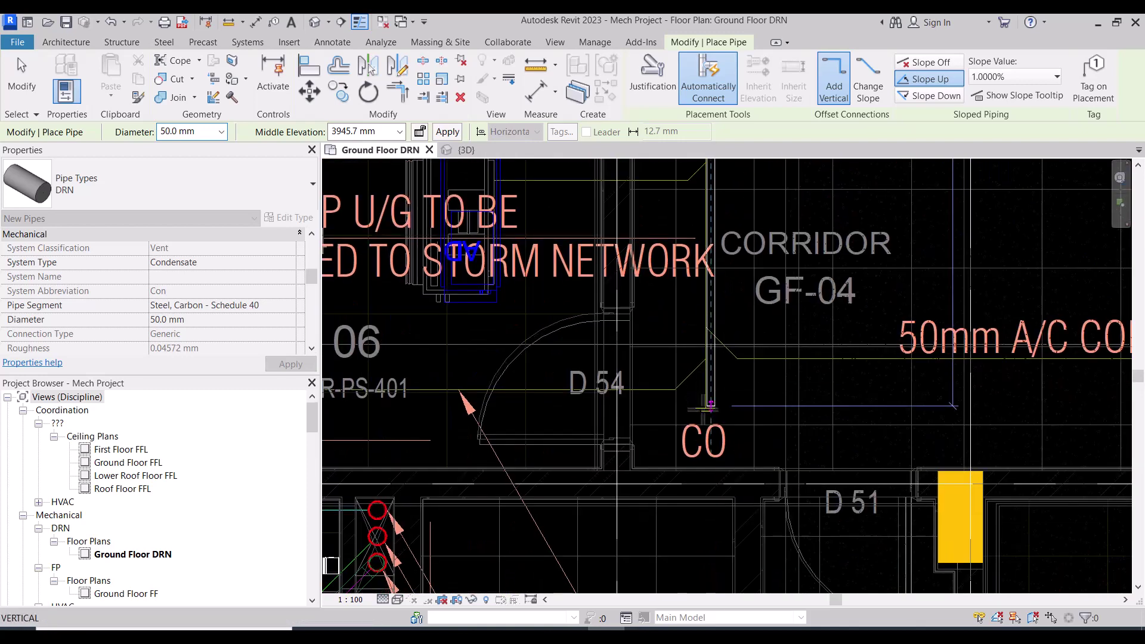
pyautogui.click(710, 406)
pyautogui.press('Escape')
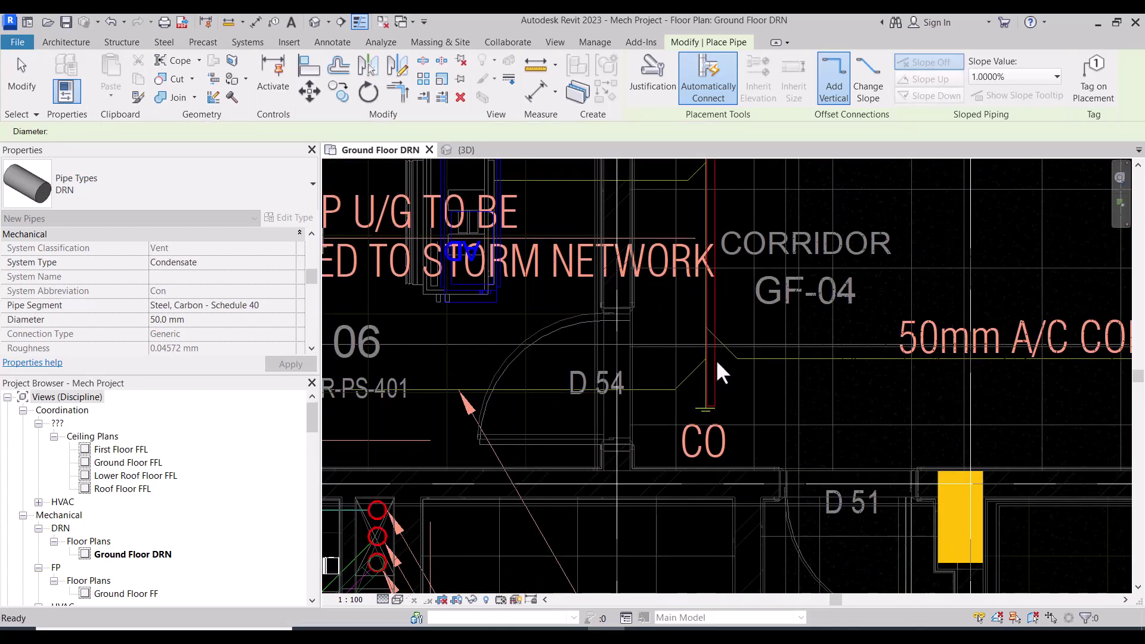
# - Start a new condensate pipe from the vertical drop with the CS command
pyautogui.scroll(2, 717, 360)
pyautogui.press('Escape')
pyautogui.scroll(-2, 746, 386)
pyautogui.click(680, 250)
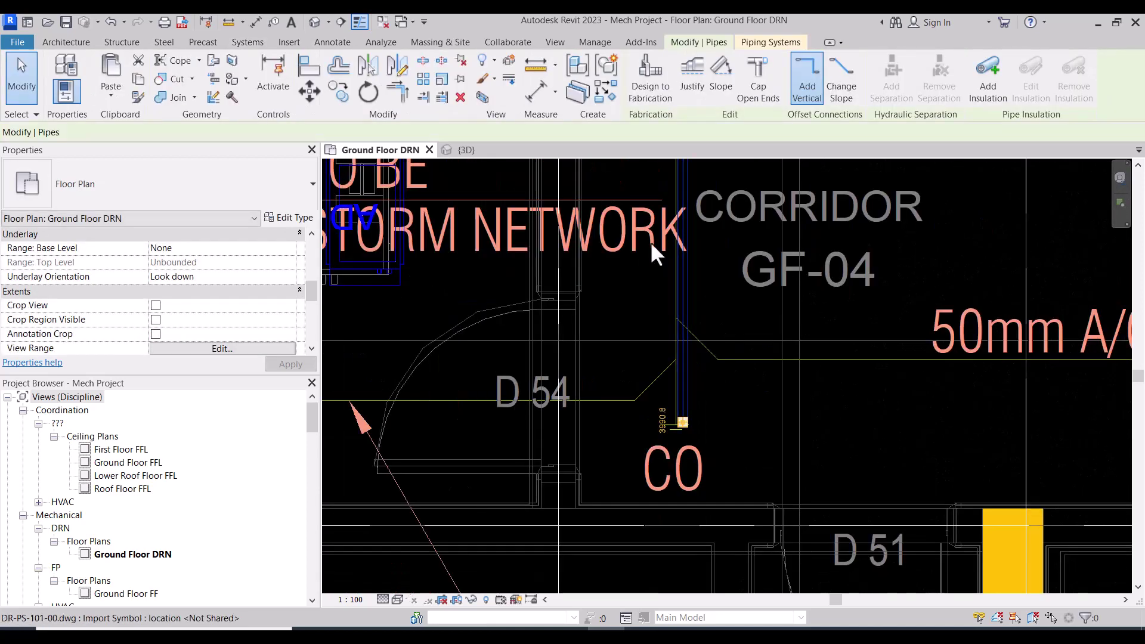
pyautogui.press('c')
pyautogui.press('s')
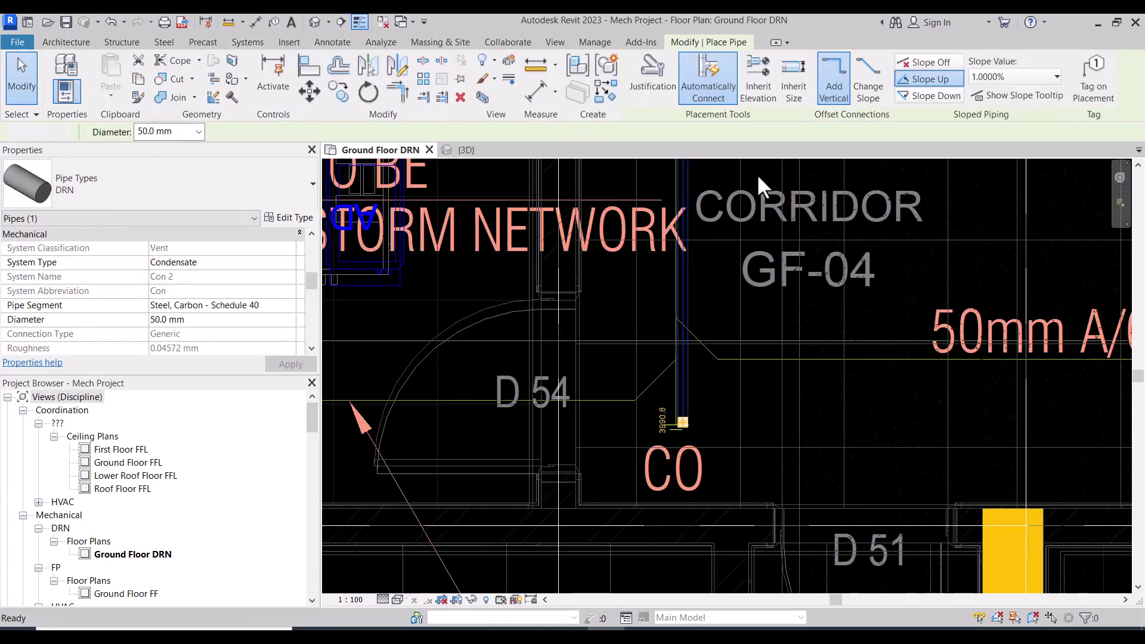
pyautogui.scroll(2, 746, 289)
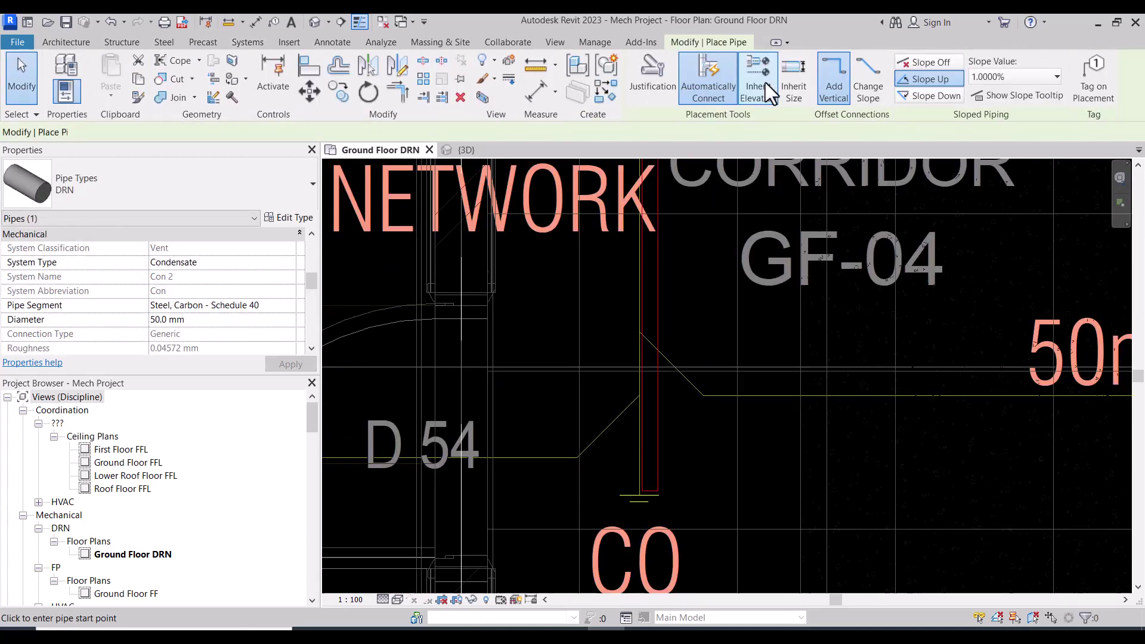
pyautogui.click(651, 325)
# - Route the condensate pipe along the corridor A/C condensate line and finish it
pyautogui.moveTo(570, 394); pyautogui.dragTo(396, 396, button='middle')
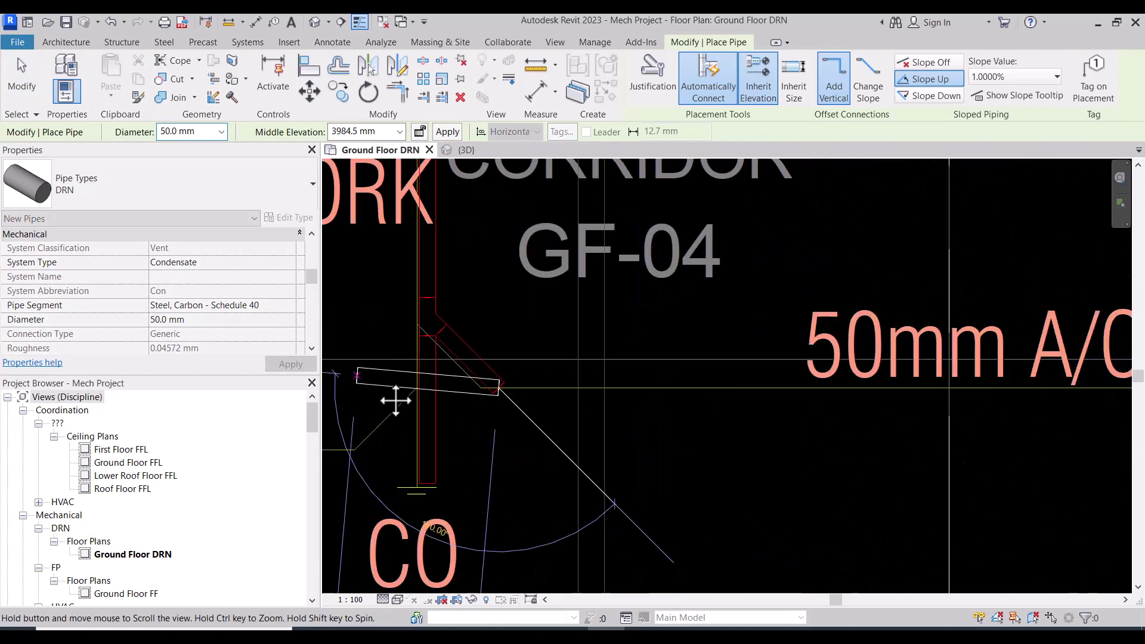
pyautogui.scroll(-1, 843, 388)
pyautogui.moveTo(900, 404); pyautogui.dragTo(624, 392, button='middle')
pyautogui.moveTo(852, 377); pyautogui.dragTo(582, 396, button='middle')
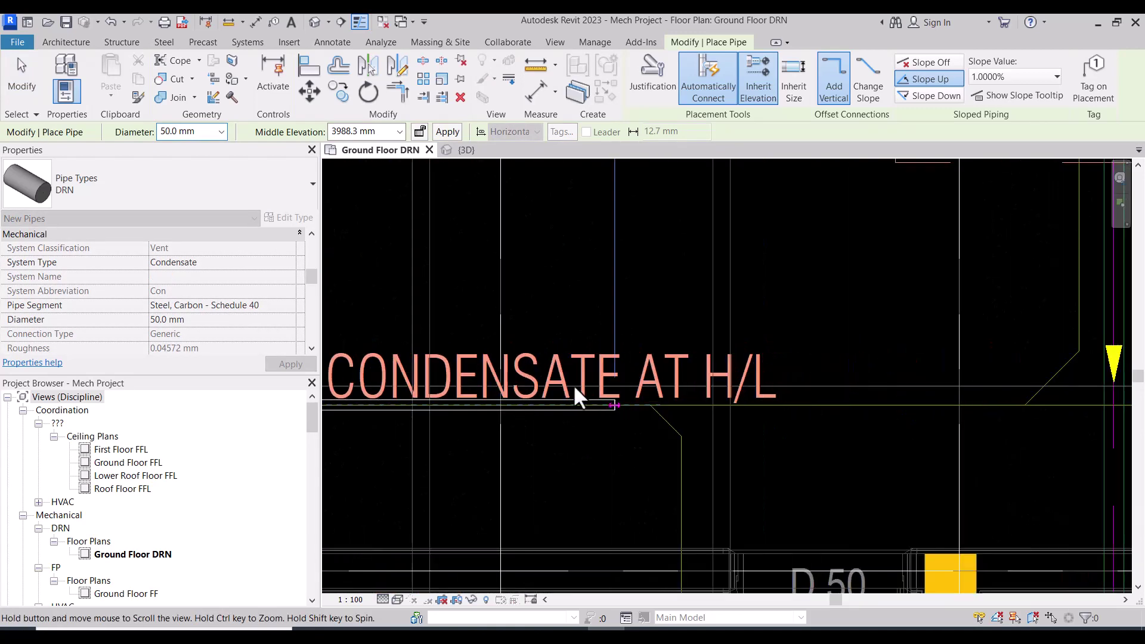
pyautogui.scroll(-2, 583, 396)
pyautogui.moveTo(951, 414); pyautogui.dragTo(820, 414, button='middle')
pyautogui.scroll(3, 820, 414)
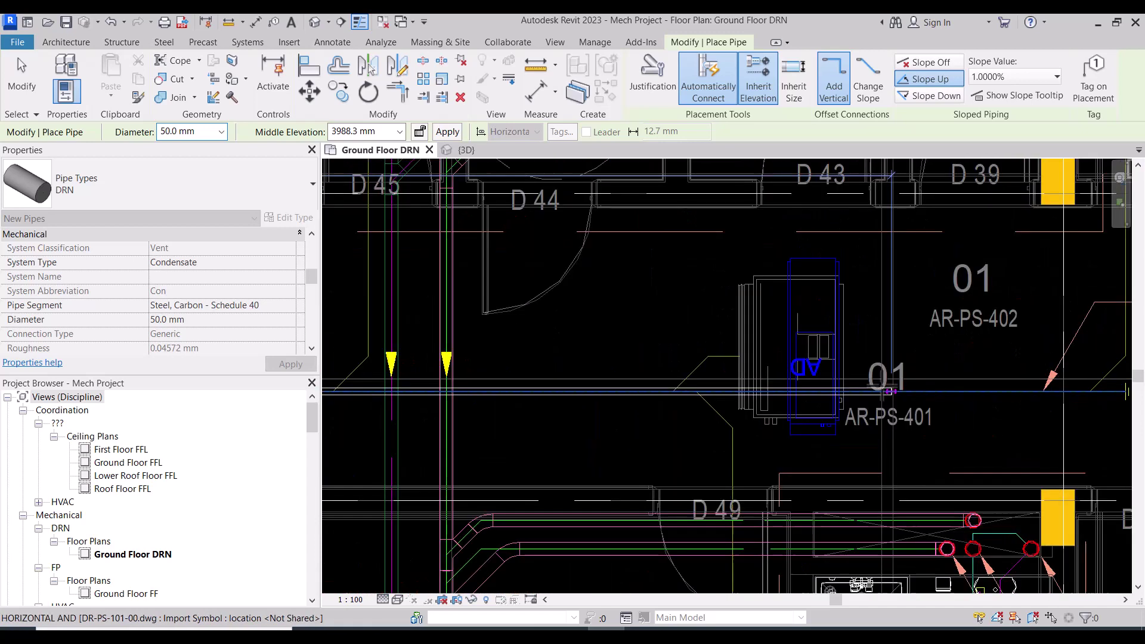
pyautogui.scroll(-2, 857, 359)
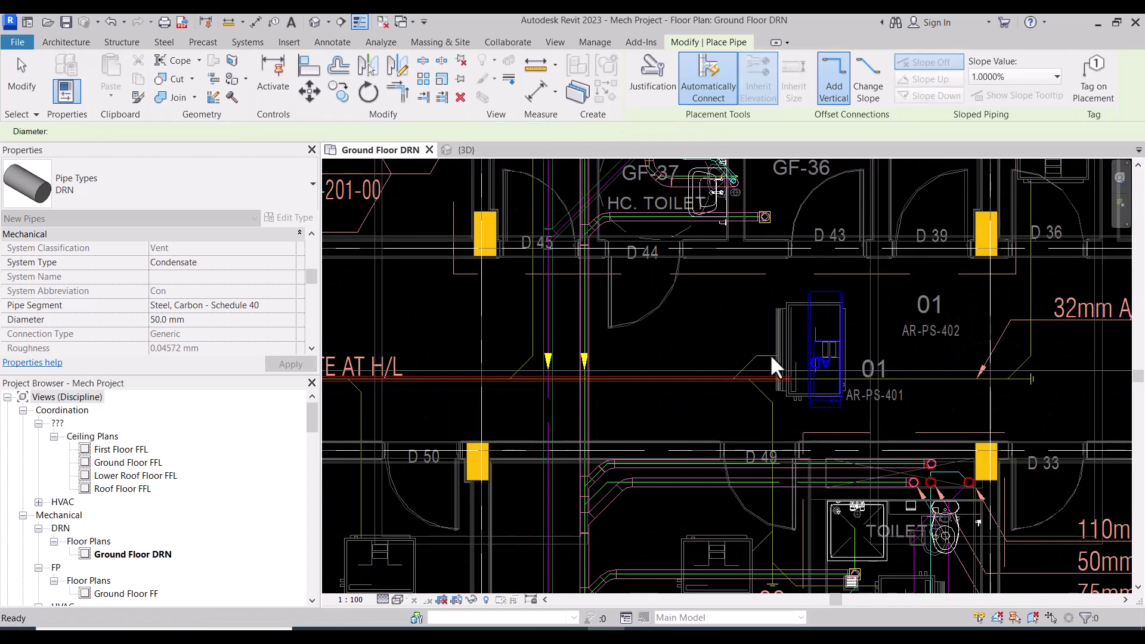
pyautogui.scroll(-2, 654, 369)
pyautogui.press('Escape')
pyautogui.press('Escape')
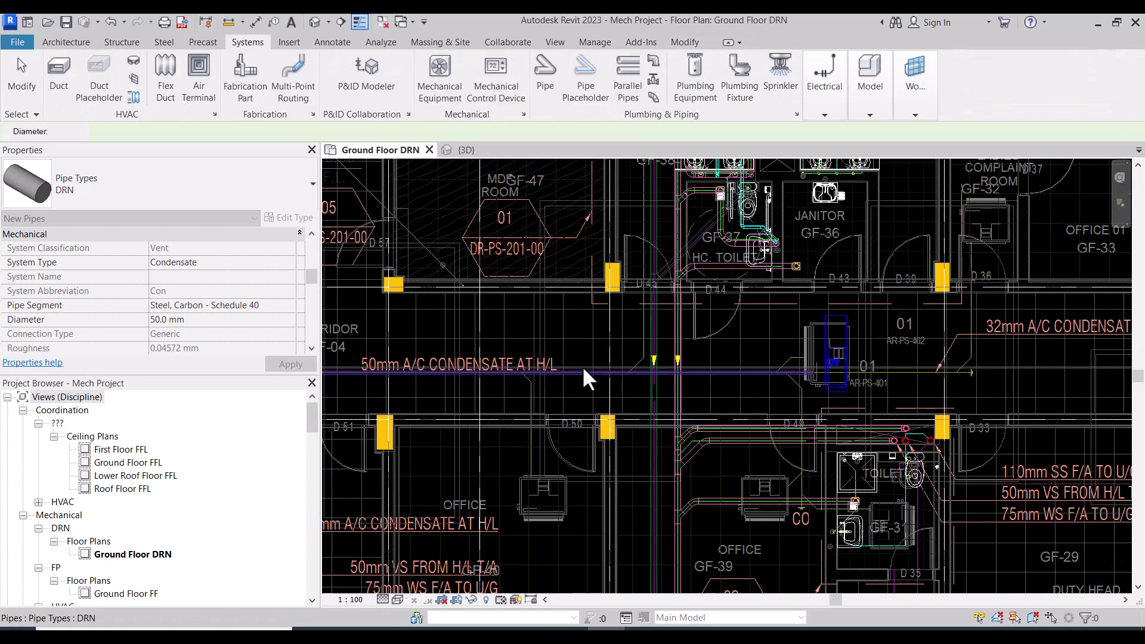
# - Select the pipe at the corridor junction and bring the vertical drop by the CO into view
pyautogui.click(583, 370)
pyautogui.moveTo(851, 398); pyautogui.dragTo(704, 410, button='middle')
pyautogui.scroll(4, 769, 376)
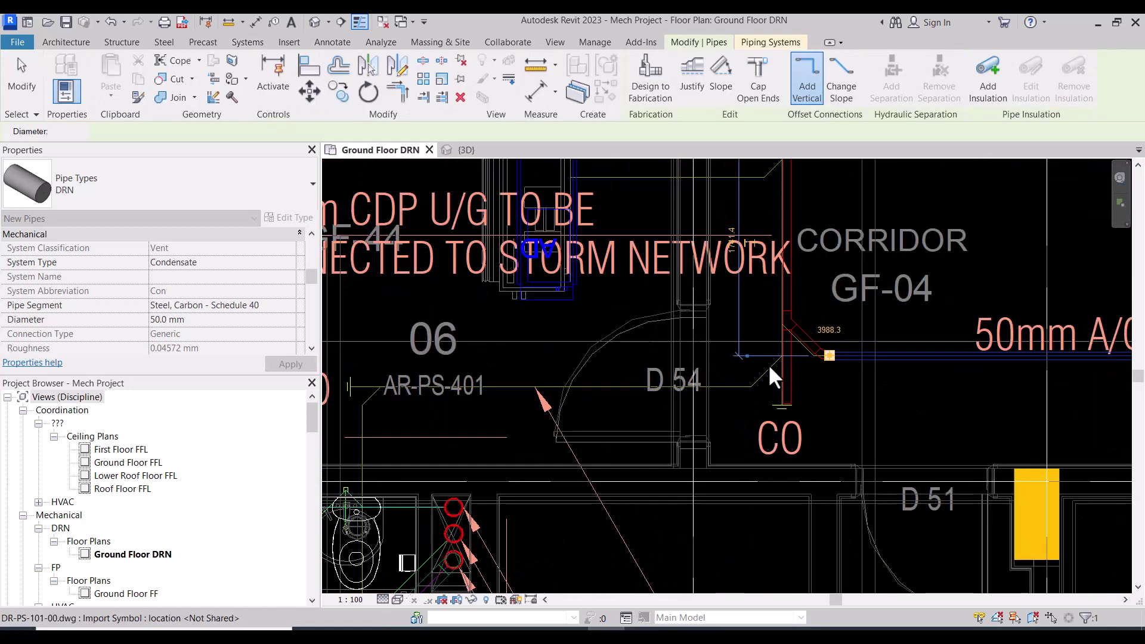
pyautogui.press('Escape')
pyautogui.scroll(2, 769, 386)
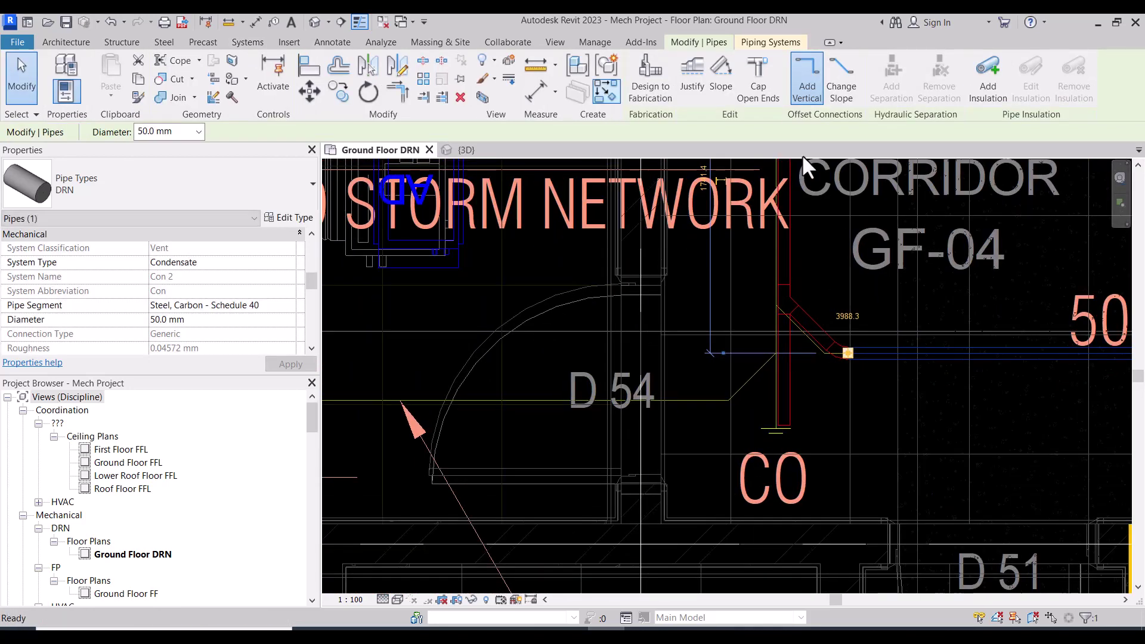
# - Draw a 50 mm condensate pipe from the existing pipe end left to the CO beside AR-PS-401
pyautogui.press('p')
pyautogui.press('i')
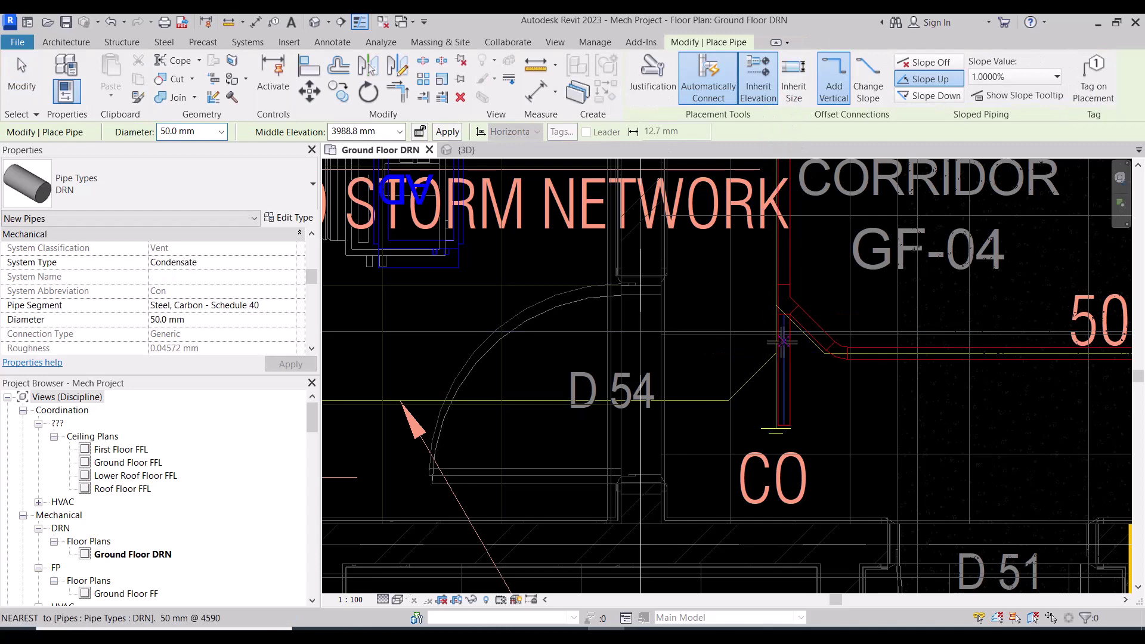
pyautogui.click(769, 401)
pyautogui.scroll(-2, 770, 400)
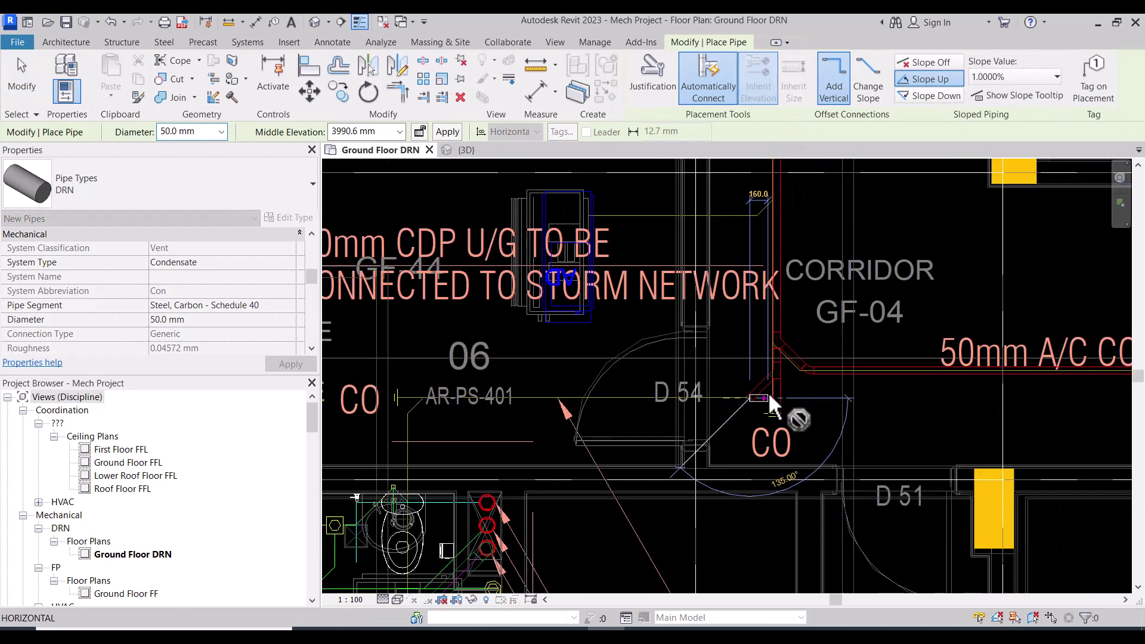
pyautogui.scroll(-1, 768, 394)
pyautogui.scroll(2, 472, 391)
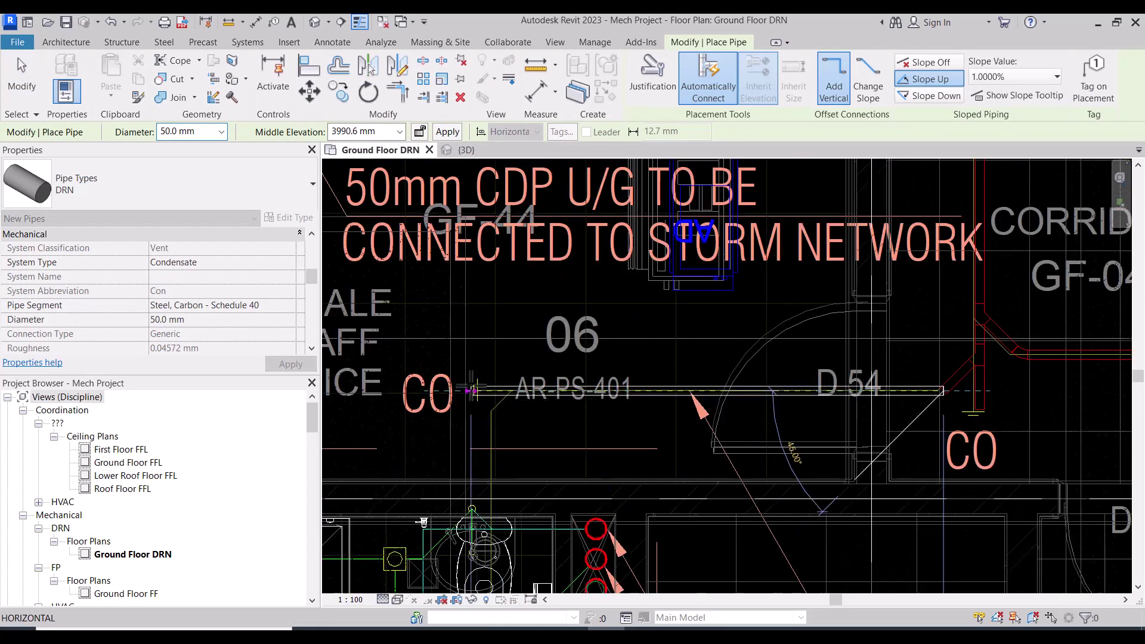
pyautogui.click(472, 391)
pyautogui.press('Escape')
pyautogui.press('Escape')
# - Bring the AR-PS-401 condensate pipe into close view and exit pipe drawing
pyautogui.scroll(-2, 647, 288)
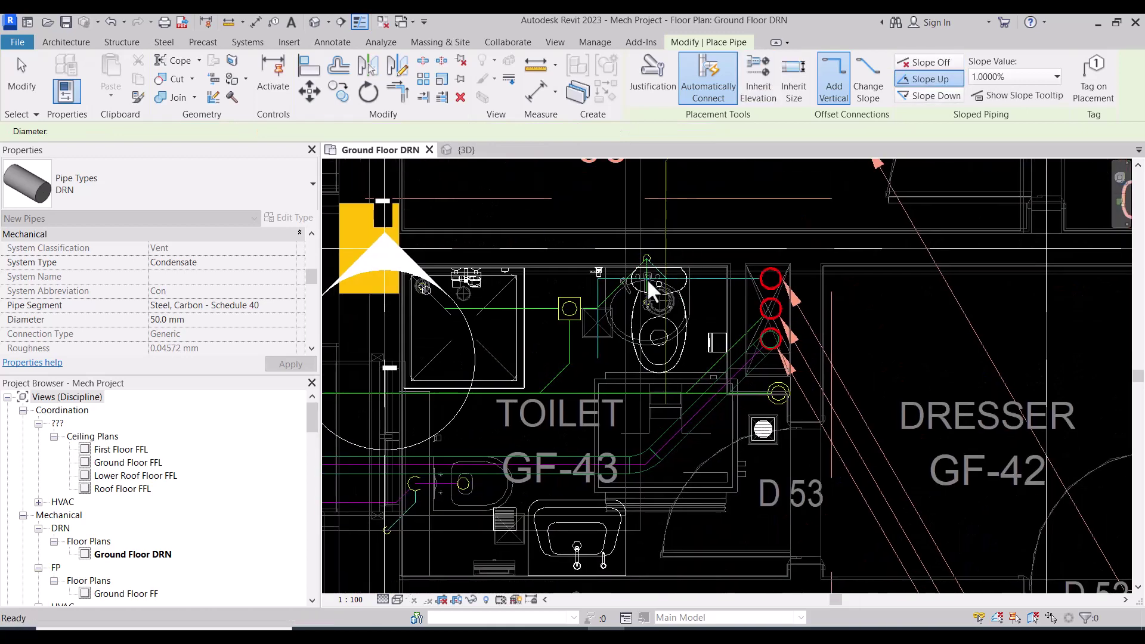
pyautogui.moveTo(823, 299); pyautogui.dragTo(592, 389, button='middle')
pyautogui.scroll(1, 592, 388)
pyautogui.press('Escape')
pyautogui.press('Escape')
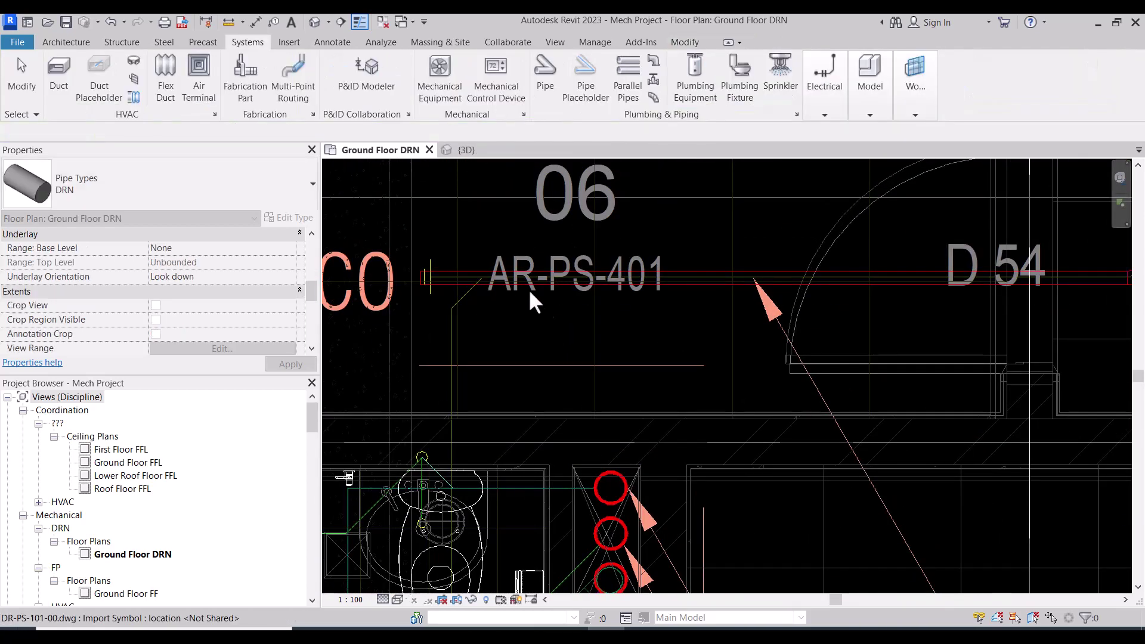
# - With Inherit Elevation on, branch a pipe off the AR-PS-401 pipe toward Toilet GF-43
pyautogui.press('p')
pyautogui.press('i')
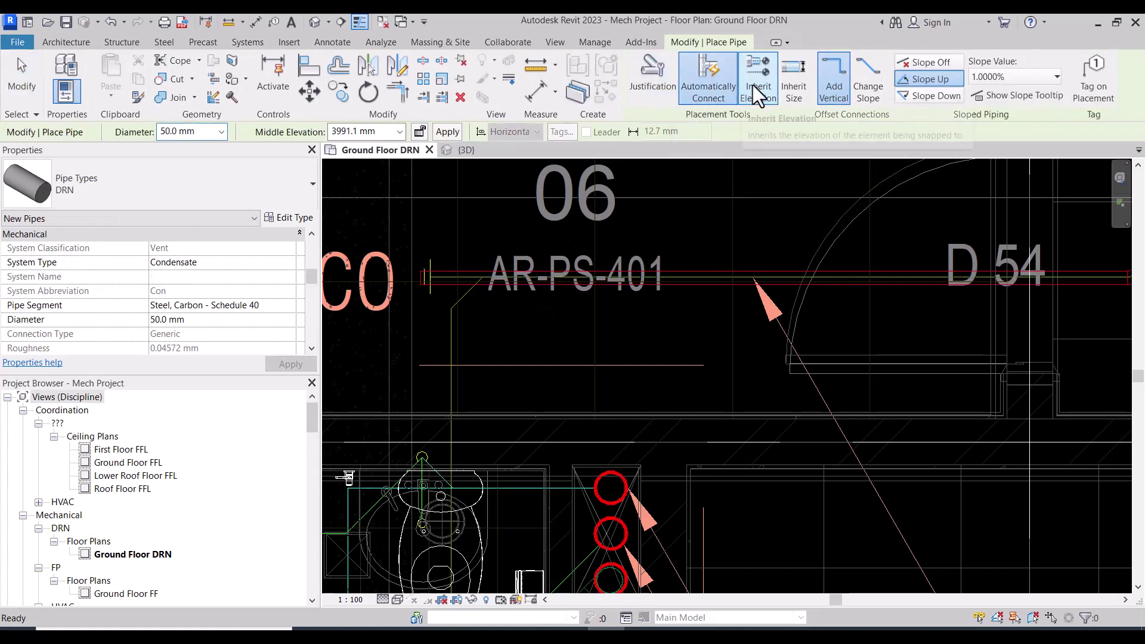
pyautogui.click(758, 84)
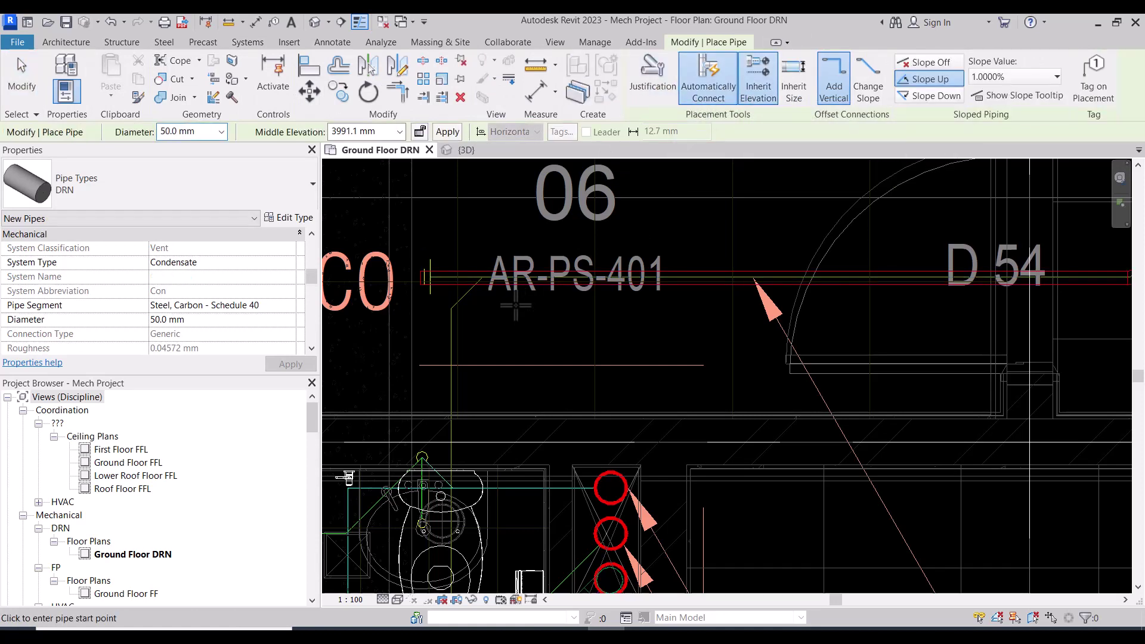
pyautogui.click(510, 271)
pyautogui.click(754, 278)
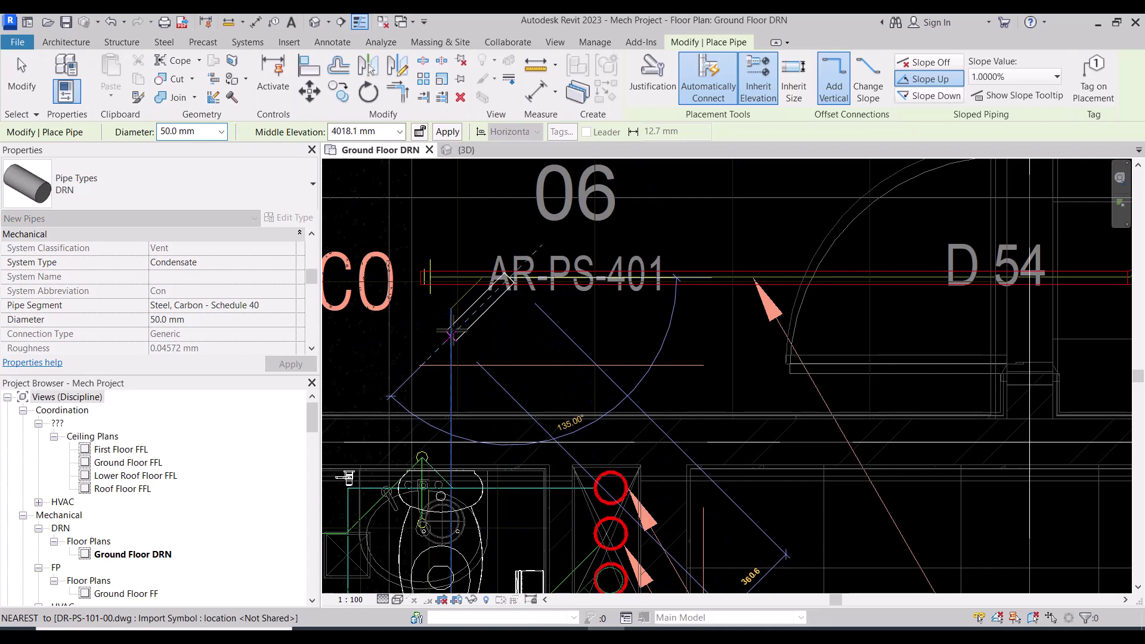
pyautogui.moveTo(452, 526); pyautogui.dragTo(475, 270, button='middle')
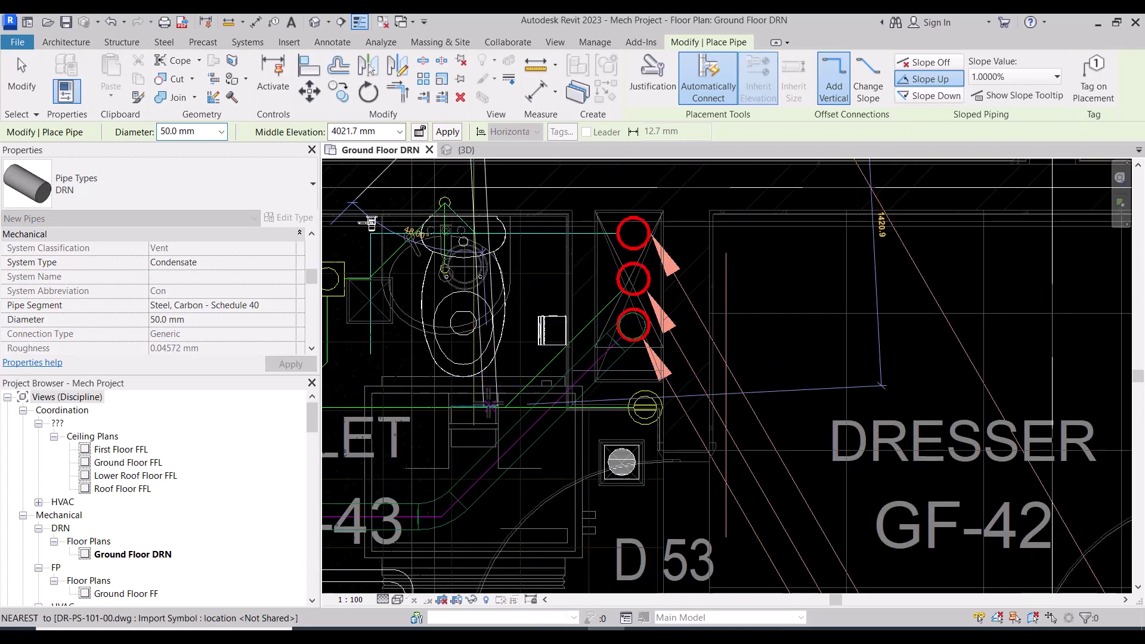
pyautogui.press('Escape')
pyautogui.press('Escape')
pyautogui.scroll(-3, 584, 401)
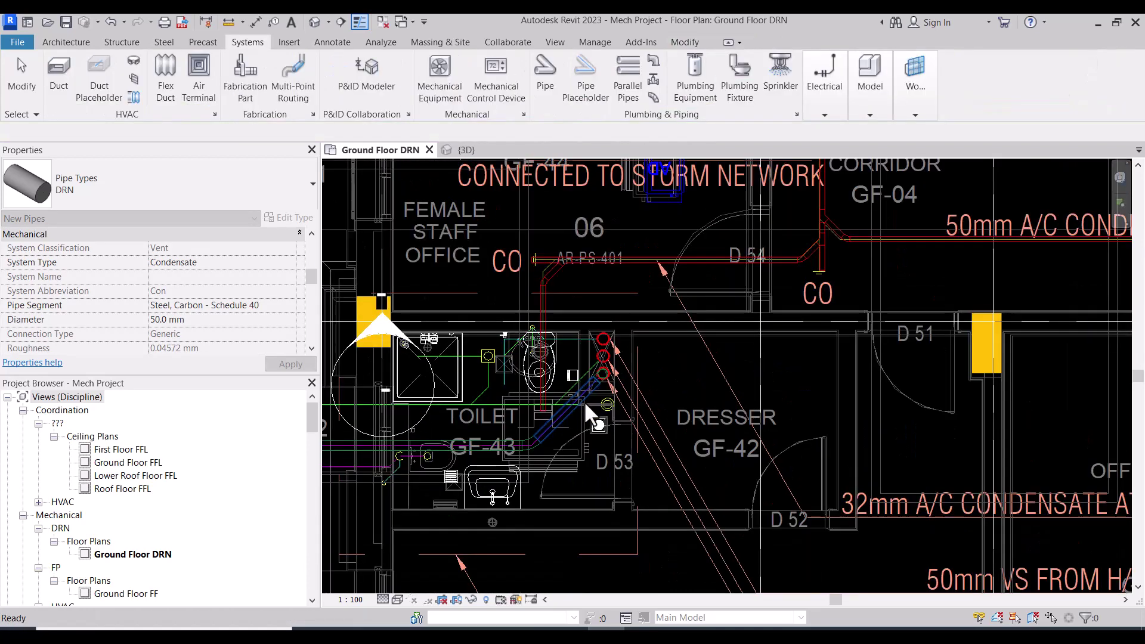
pyautogui.scroll(-3, 585, 401)
pyautogui.scroll(-1, 521, 425)
# - Pan and zoom to the cell block toilets GF-61 and GF-65 below IC-01 and IC-02
pyautogui.scroll(-1, 469, 312)
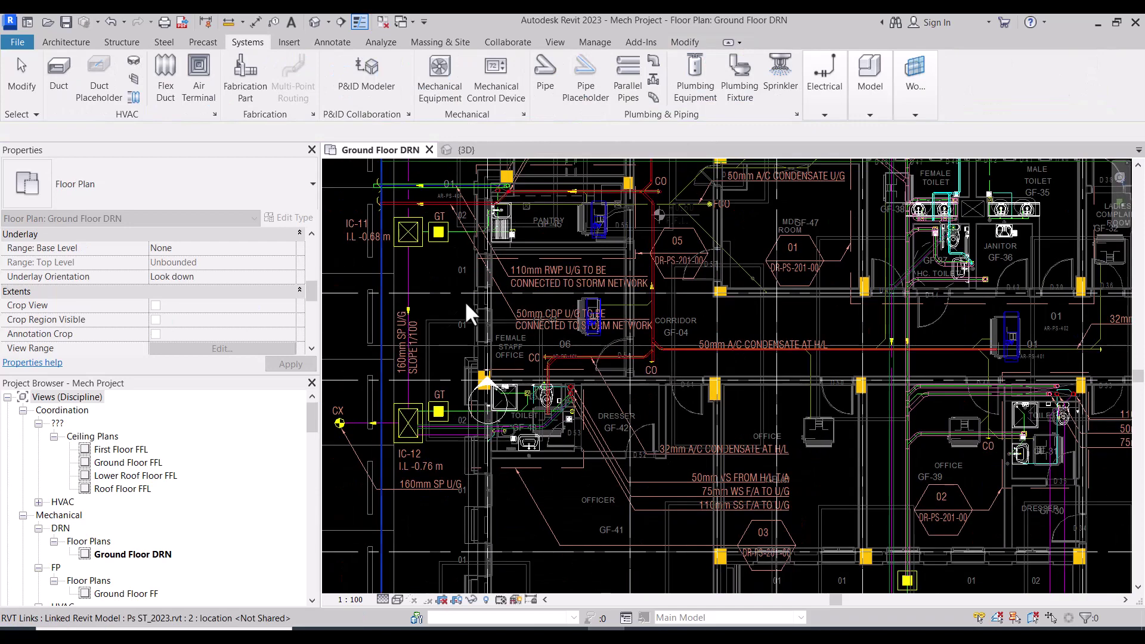
pyautogui.scroll(1, 643, 394)
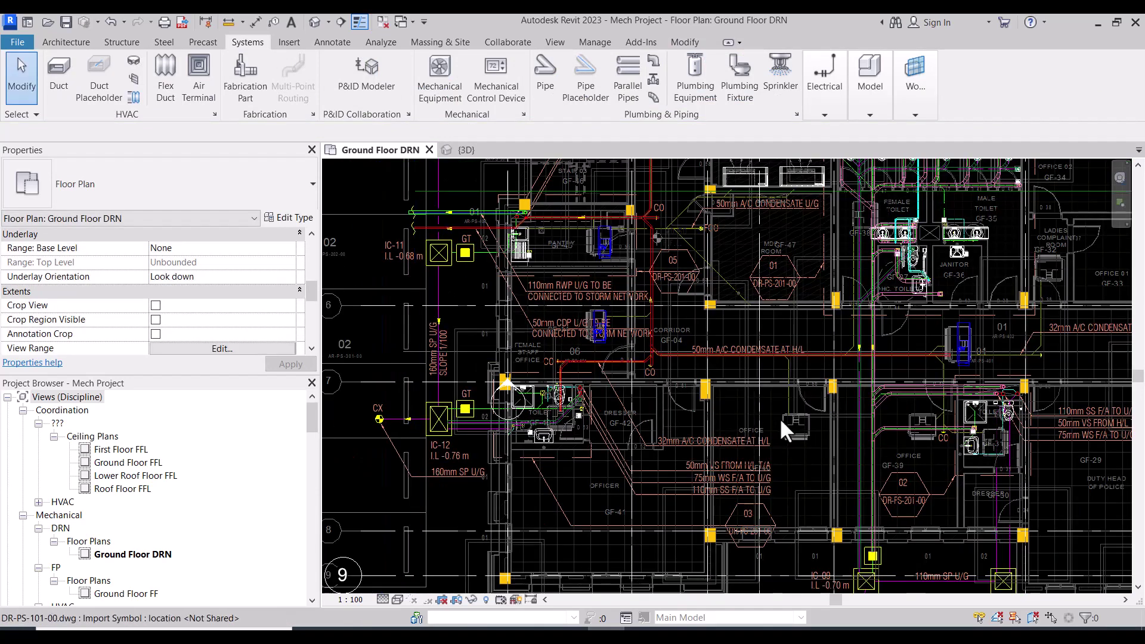
pyautogui.moveTo(964, 253)
pyautogui.mouseDown(button='middle')
pyautogui.moveTo(850, 374)
pyautogui.moveTo(843, 354)
pyautogui.mouseUp(button='middle')
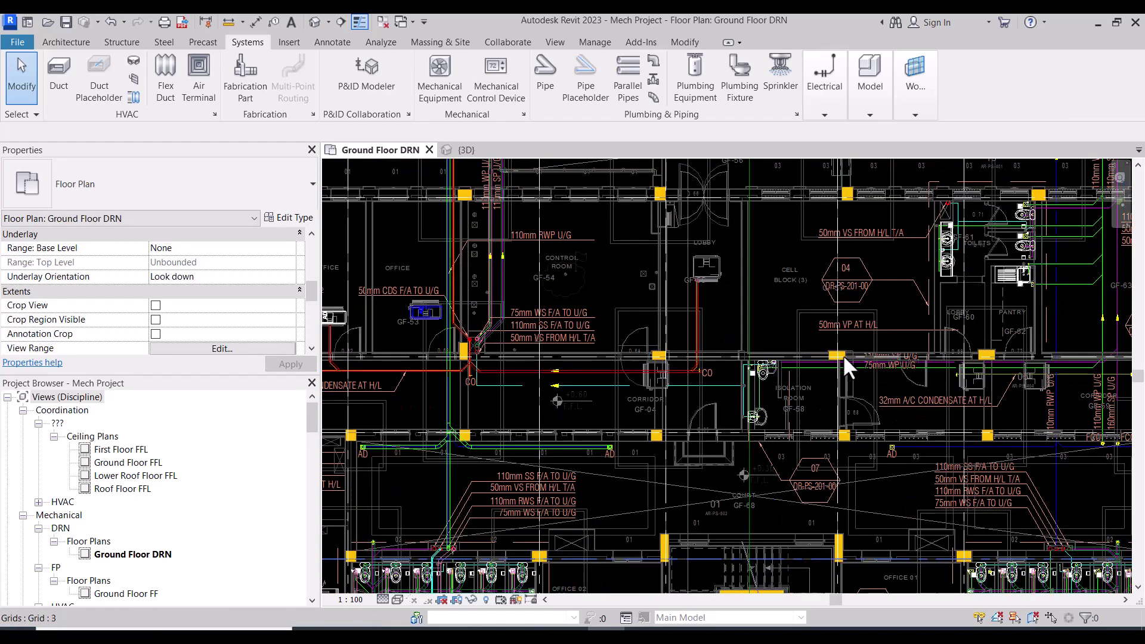
pyautogui.moveTo(711, 362); pyautogui.dragTo(441, 523, button='middle')
pyautogui.moveTo(779, 511)
pyautogui.mouseDown(button='middle')
pyautogui.moveTo(634, 538)
pyautogui.moveTo(620, 558)
pyautogui.mouseUp(button='middle')
pyautogui.scroll(2, 624, 331)
pyautogui.scroll(1, 624, 331)
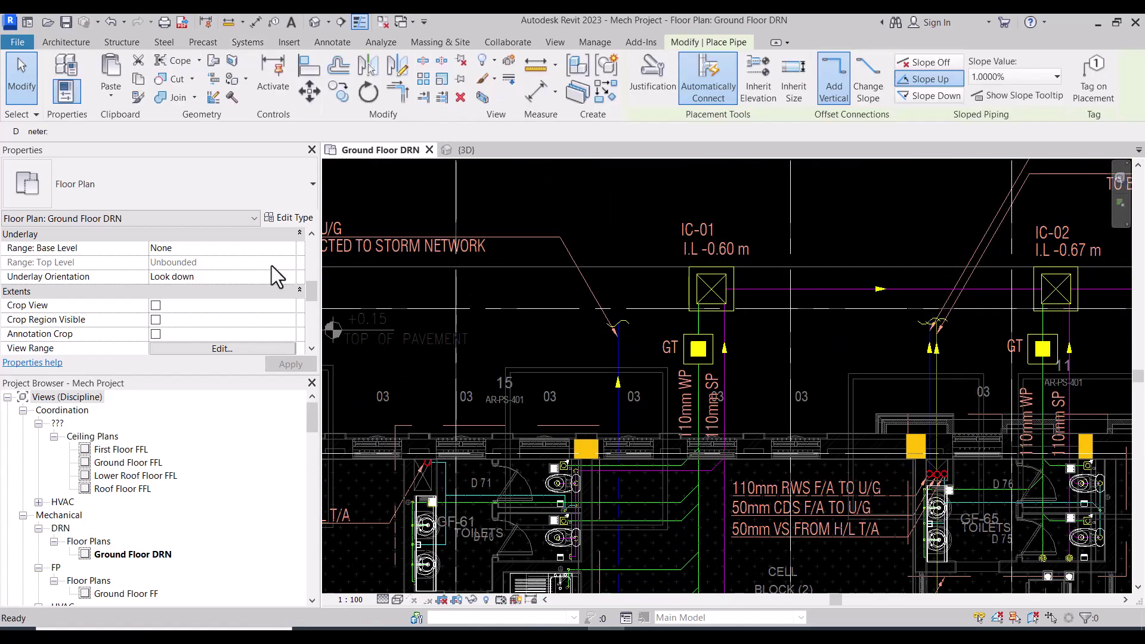
# - Set the new pipe to Rain Water at -1000 mm middle elevation and start it near IC-01
pyautogui.click(290, 263)
pyautogui.scroll(-1, 214, 311)
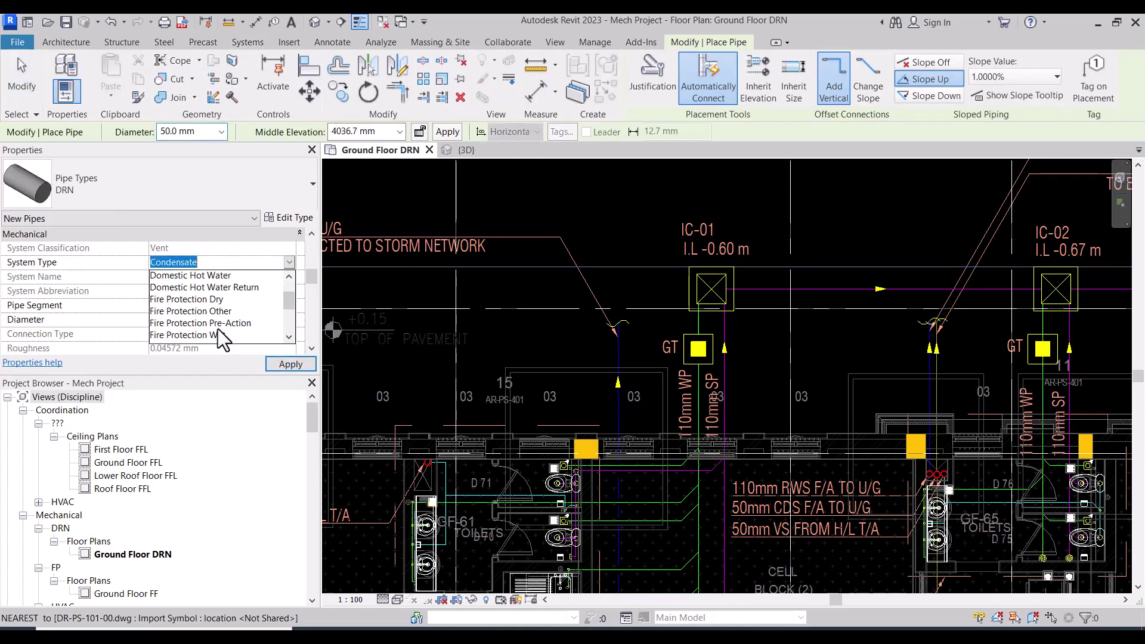
pyautogui.scroll(-2, 205, 325)
pyautogui.click(167, 301)
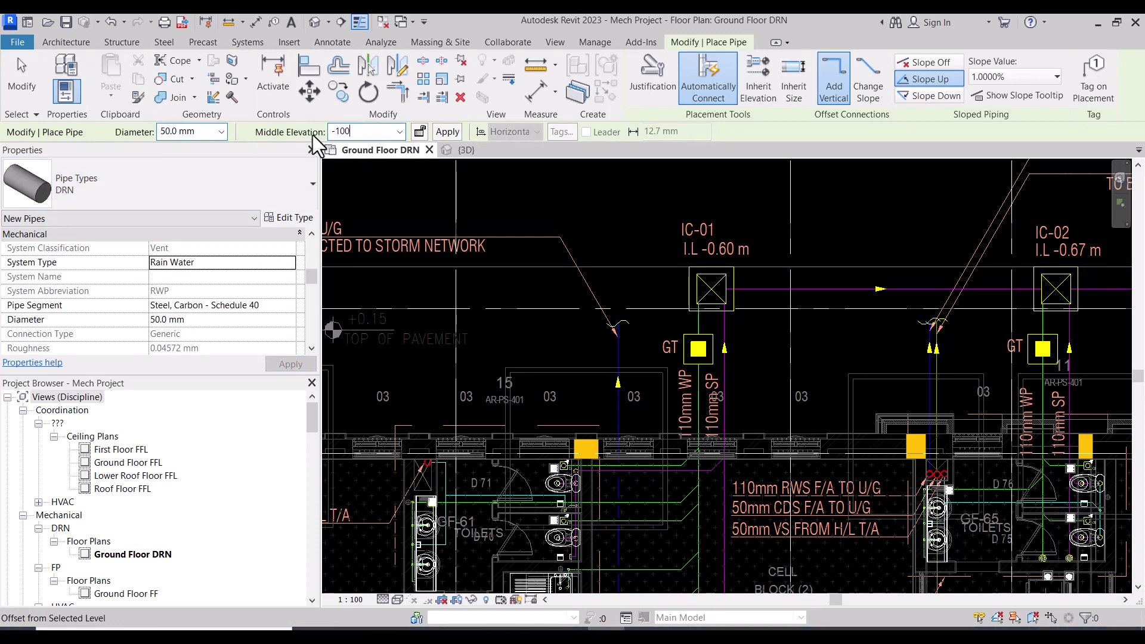
pyautogui.write('0')
pyautogui.press('Return')
pyautogui.click(618, 376)
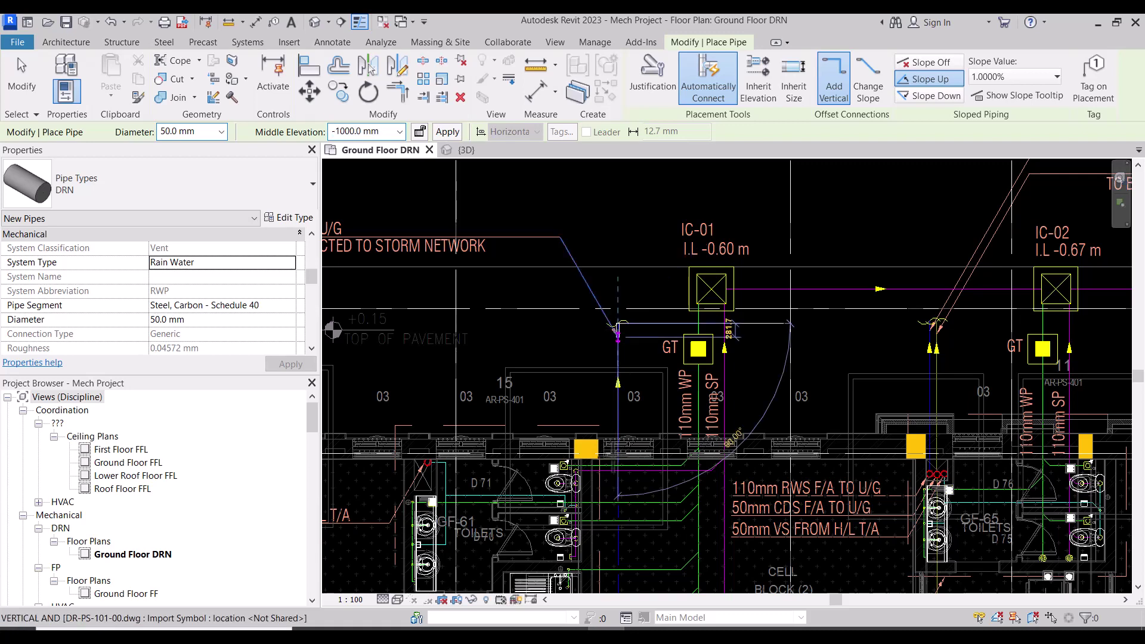
# - Set the diameter to 100 mm and place the riser at the rainwater downpipe circle
pyautogui.click(218, 134)
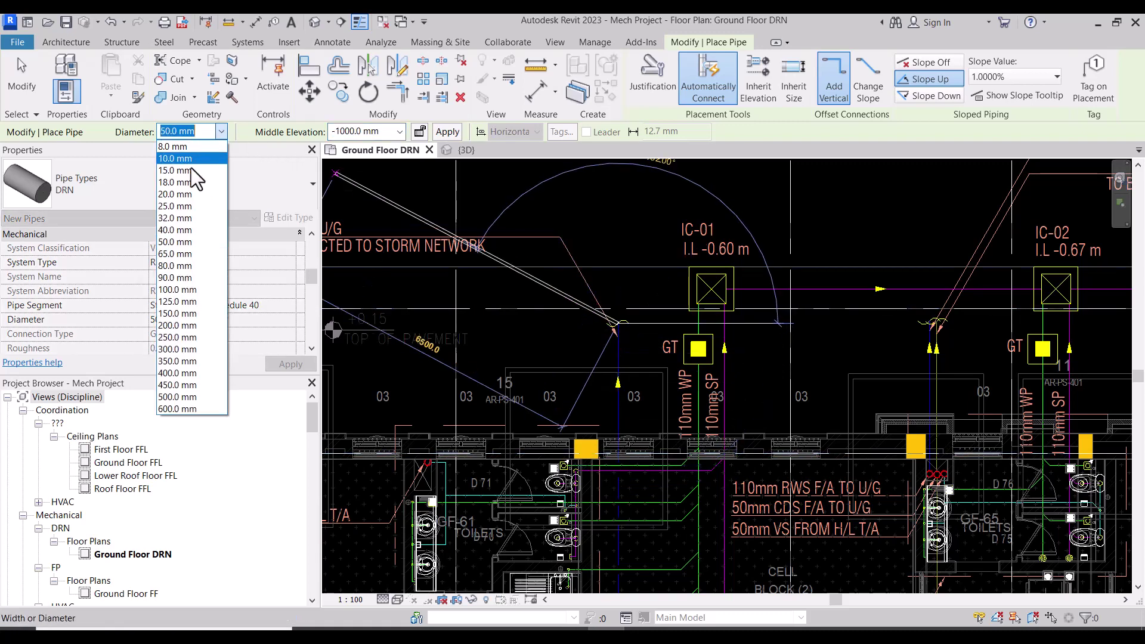
pyautogui.click(175, 289)
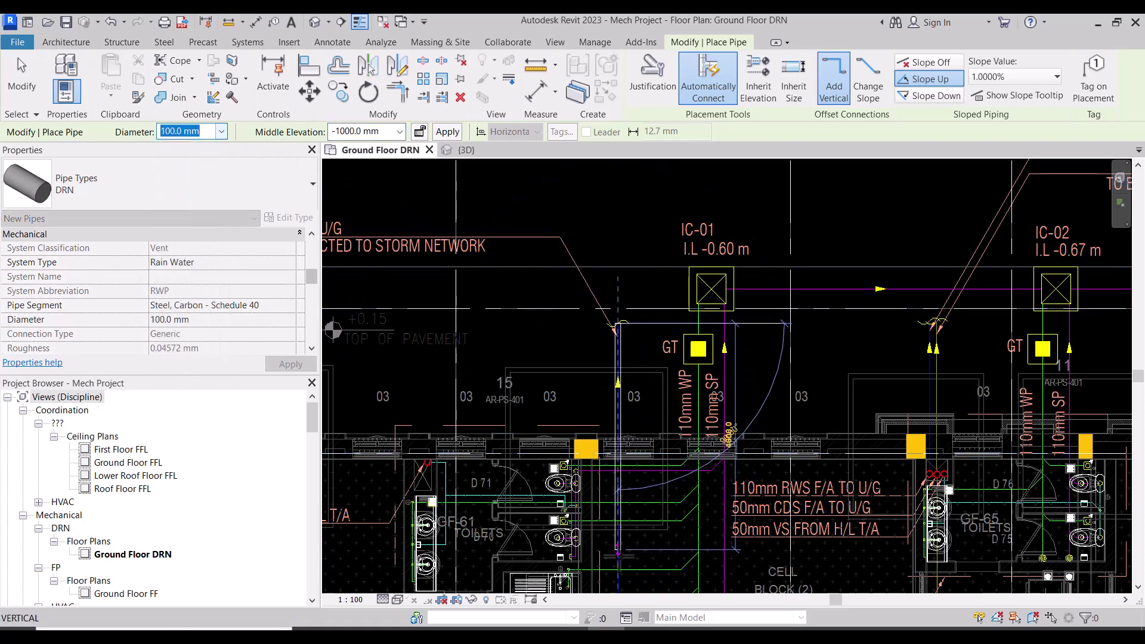
pyautogui.moveTo(633, 591); pyautogui.dragTo(626, 167, button='middle')
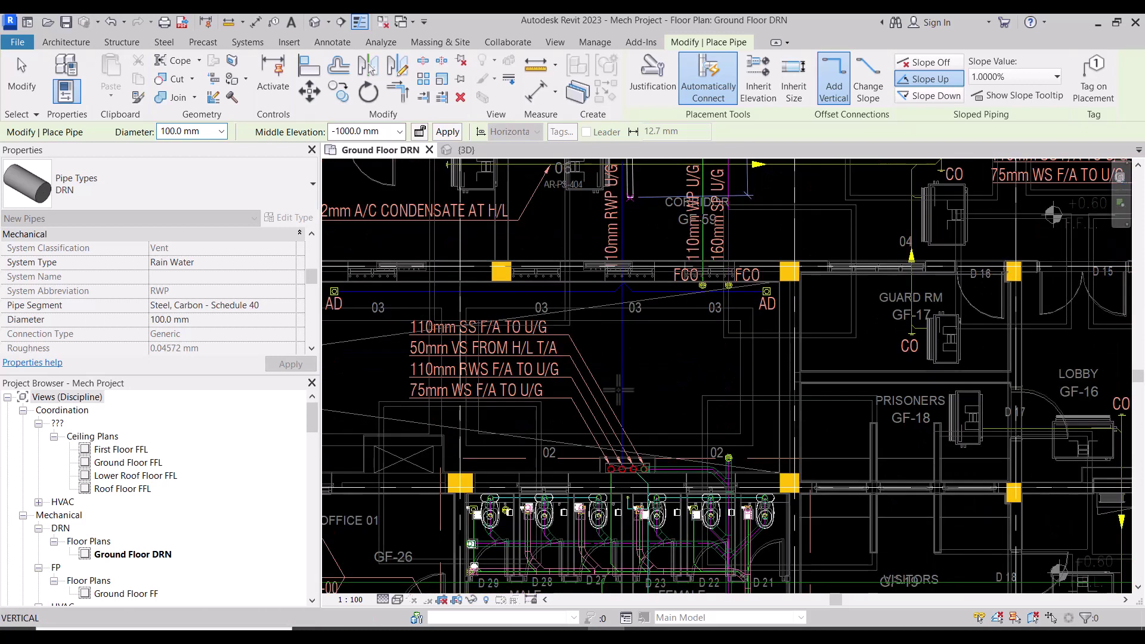
pyautogui.scroll(3, 622, 471)
pyautogui.scroll(4, 623, 467)
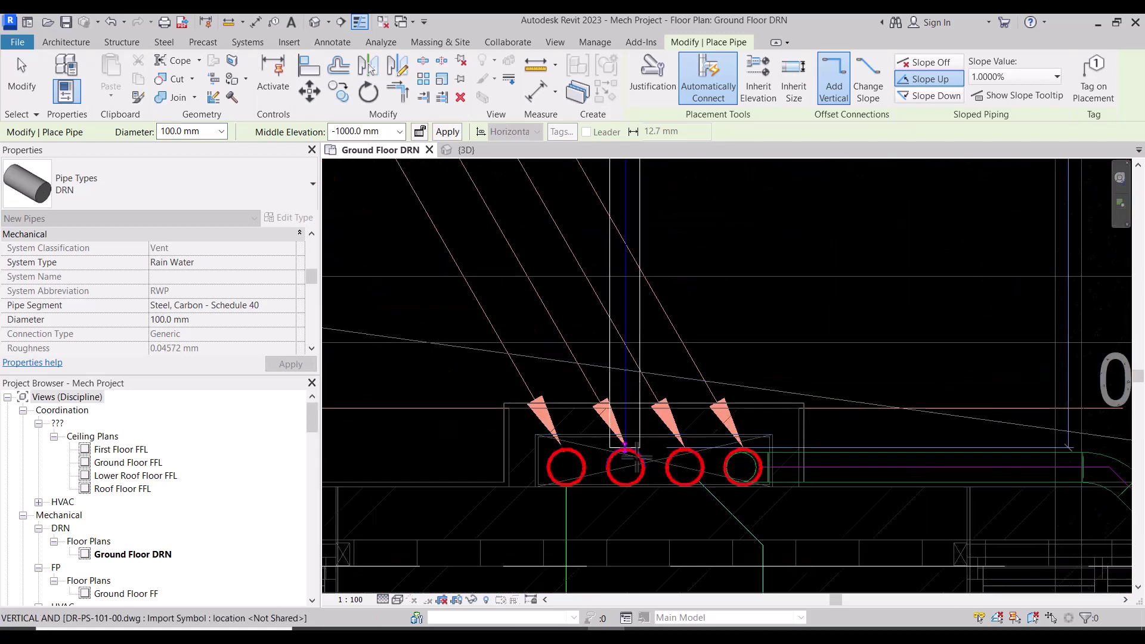
pyautogui.click(625, 467)
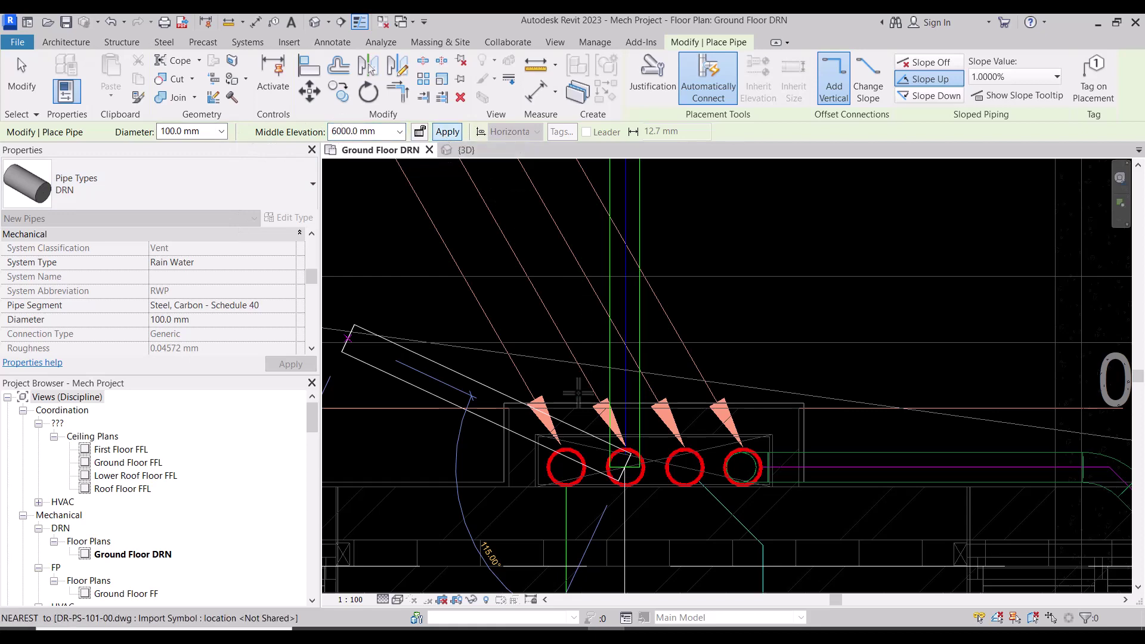
pyautogui.scroll(-3, 577, 394)
pyautogui.scroll(-2, 596, 369)
pyautogui.press('Escape')
pyautogui.press('Escape')
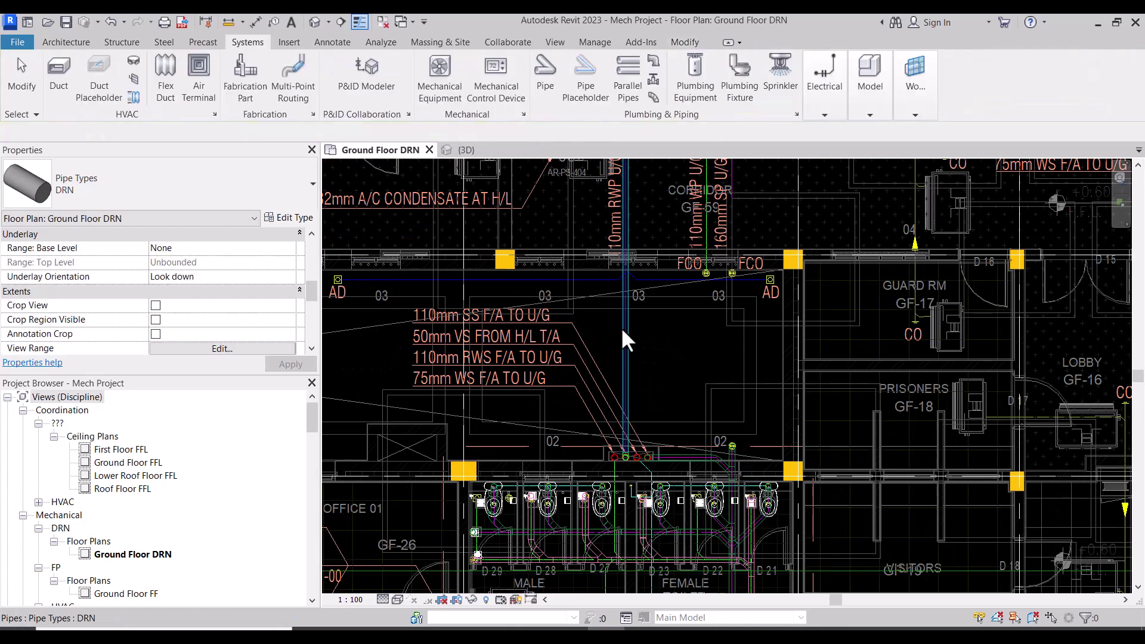
# - Draw a 100 mm pipe from the riser at 100 mm middle elevation to the AD drain
pyautogui.click(625, 298)
pyautogui.scroll(2, 614, 295)
pyautogui.scroll(2, 595, 259)
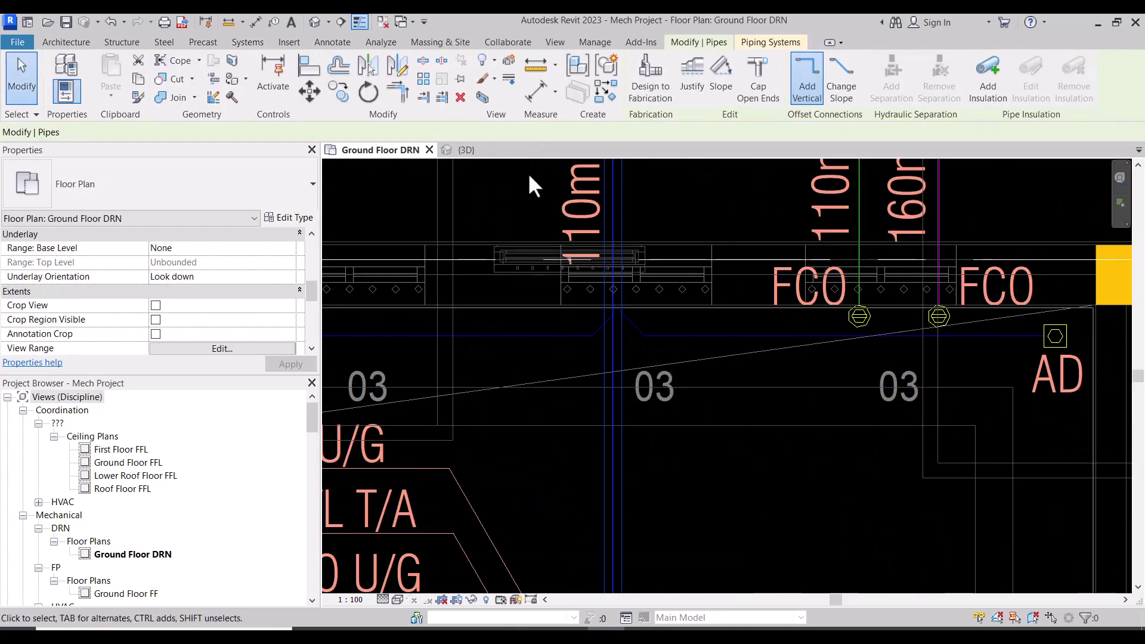
pyautogui.press('c')
pyautogui.press('s')
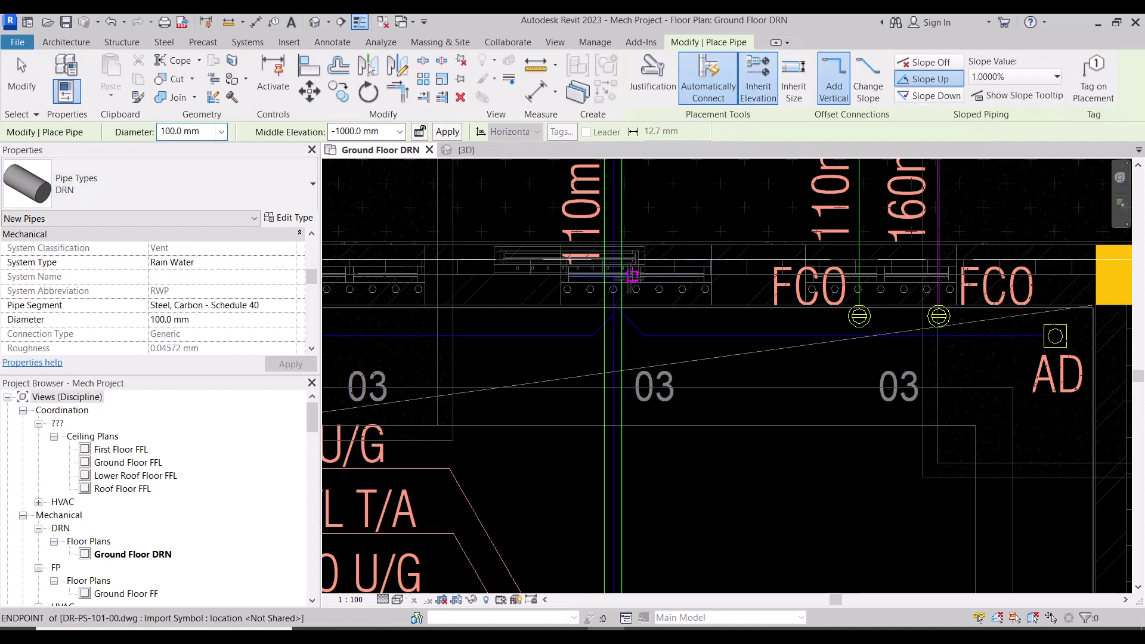
pyautogui.click(613, 283)
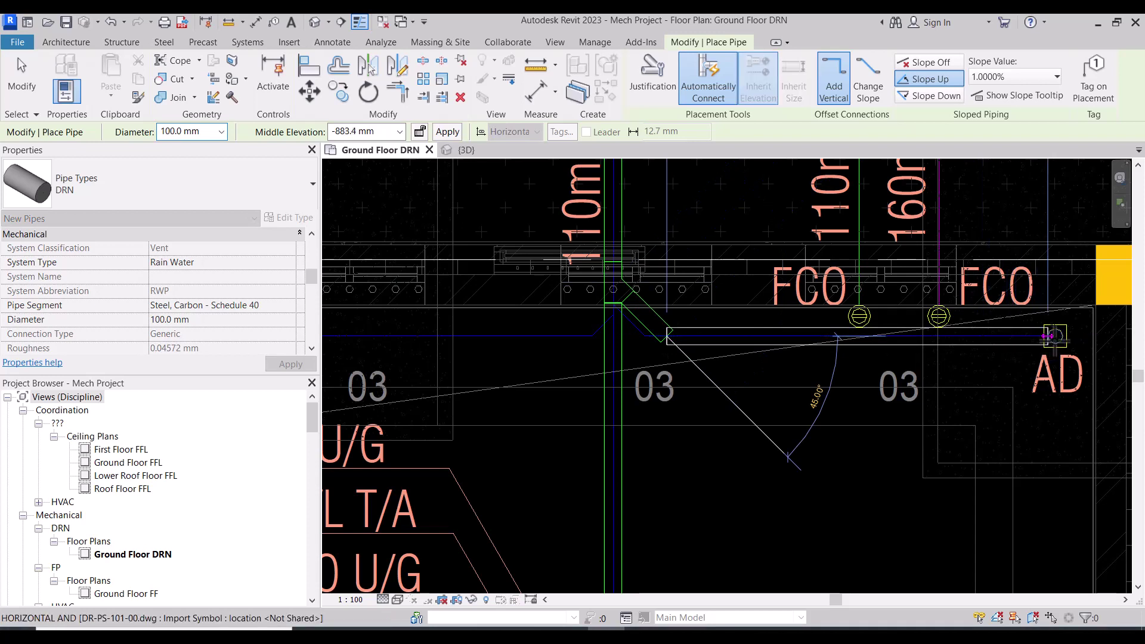
pyautogui.scroll(3, 1056, 336)
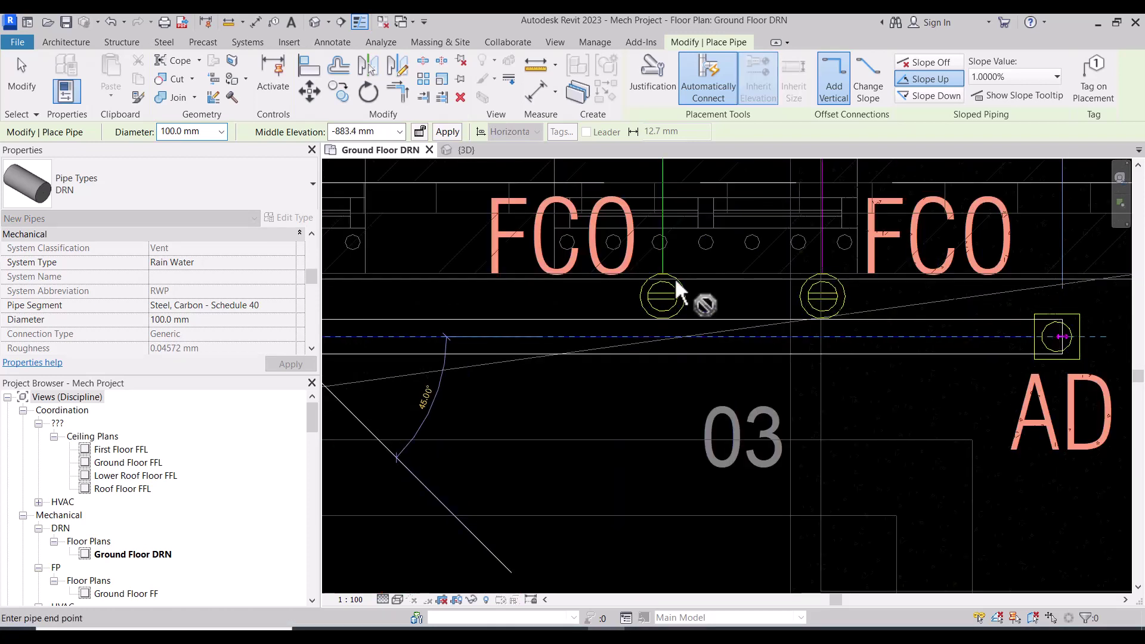
pyautogui.click(334, 125)
pyautogui.press('BackSpace')
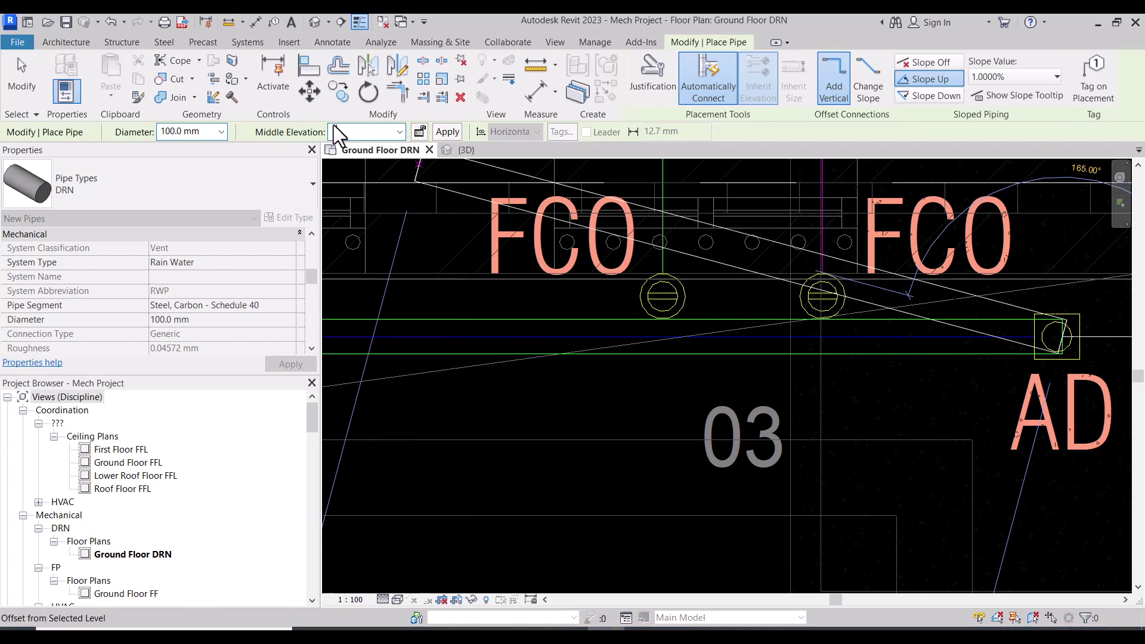
pyautogui.write('100')
pyautogui.click(456, 138)
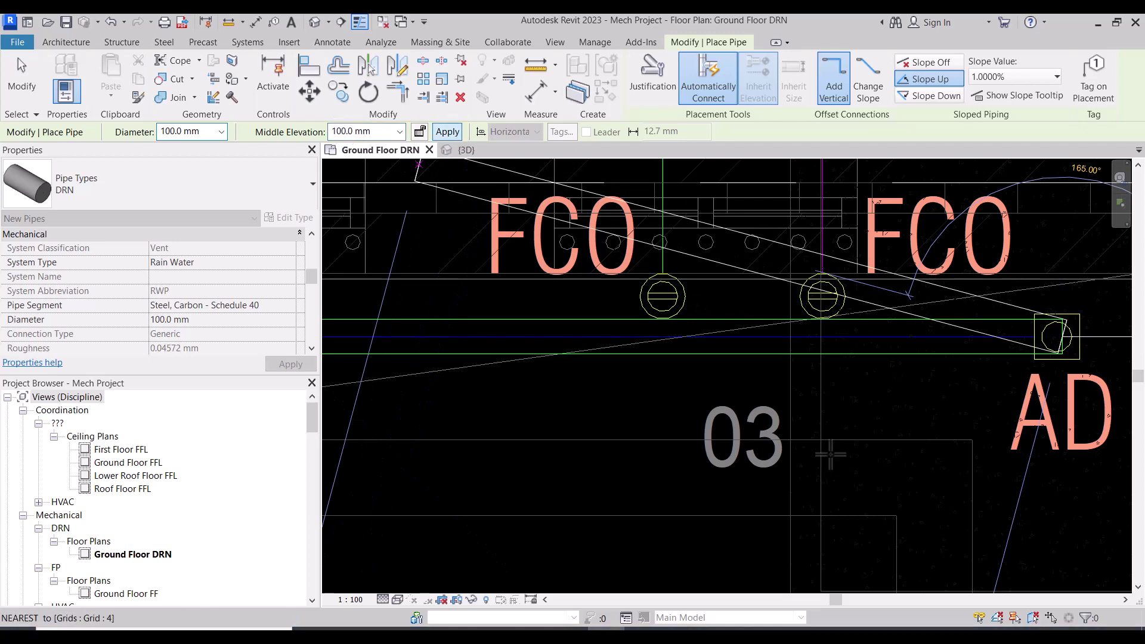
pyautogui.press('Escape')
# - Convert the tee fitting at the riser into a cross
pyautogui.moveTo(574, 417); pyautogui.dragTo(685, 396, button='middle')
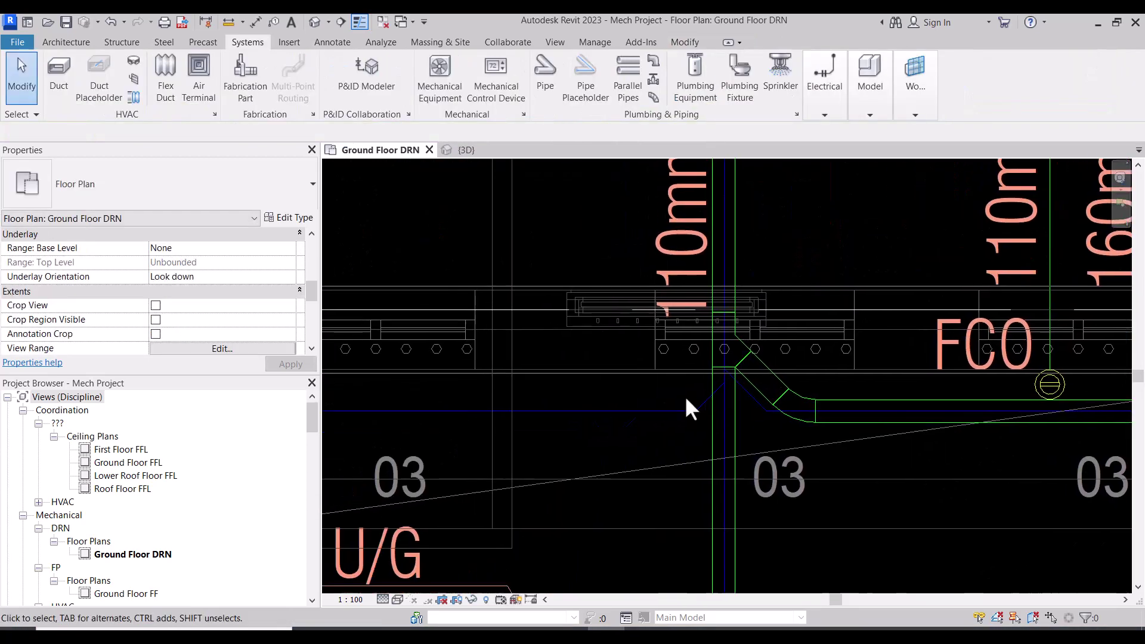
pyautogui.click(704, 363)
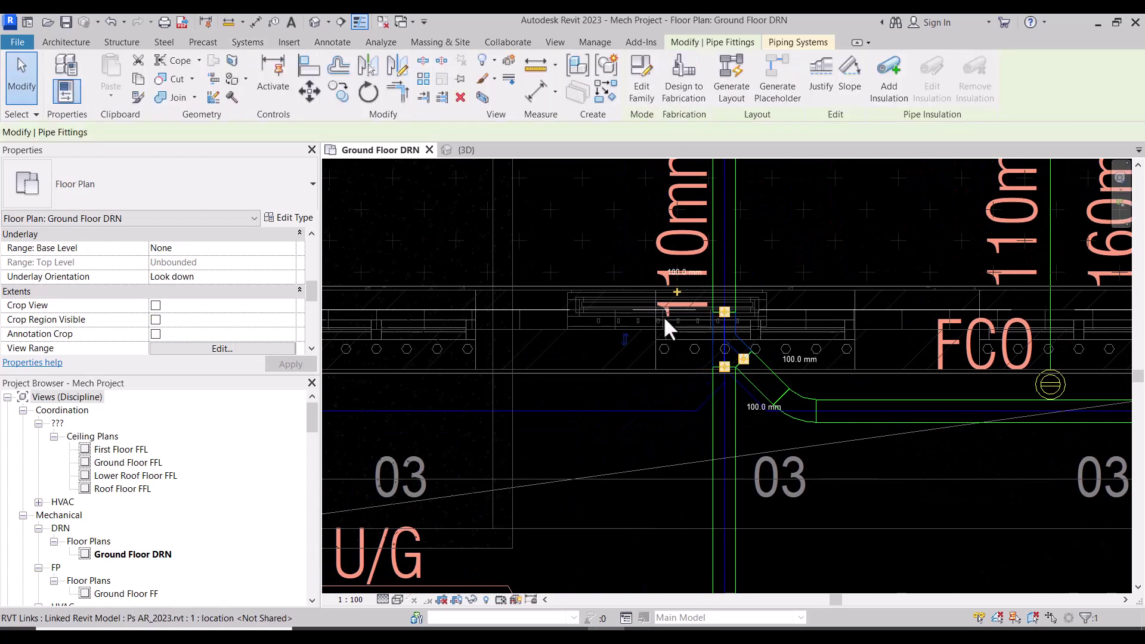
pyautogui.click(713, 368)
pyautogui.press('Escape')
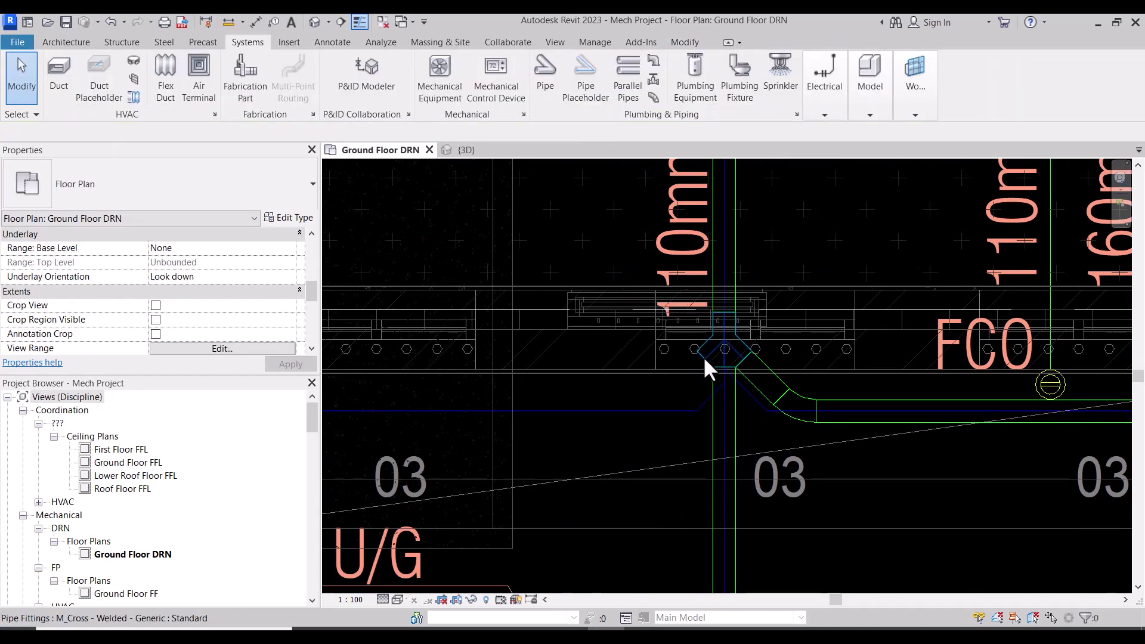
# - Draw a 100 mm Rain Water pipe from the cross to the left AD drain at 100 mm middle elevation
pyautogui.rightClick(703, 356)
pyautogui.click(742, 322)
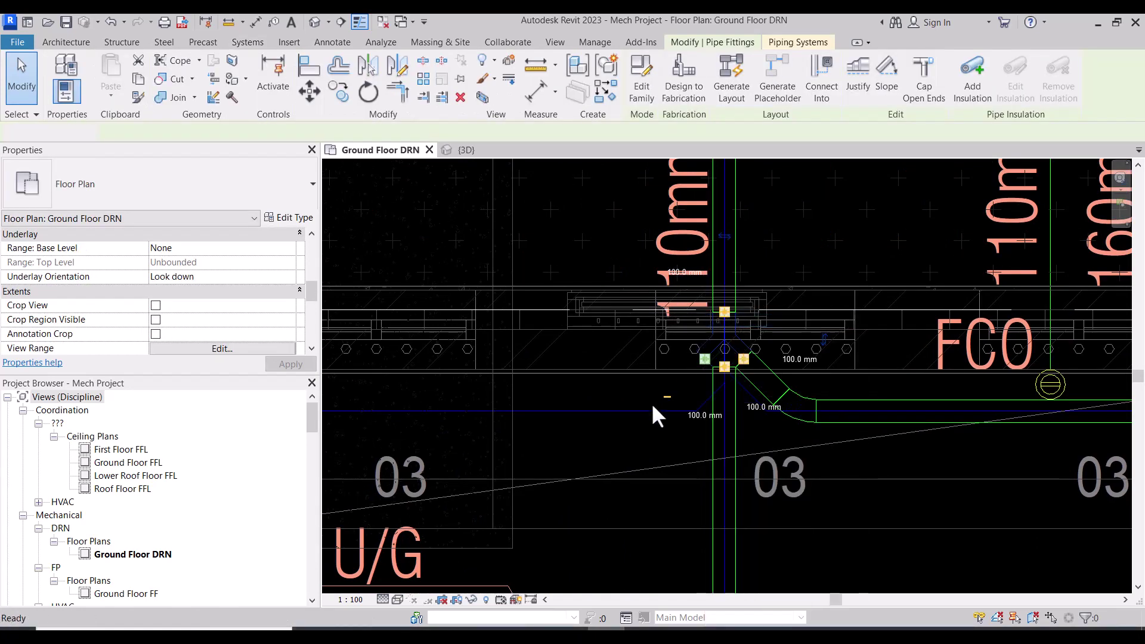
pyautogui.scroll(-2, 654, 410)
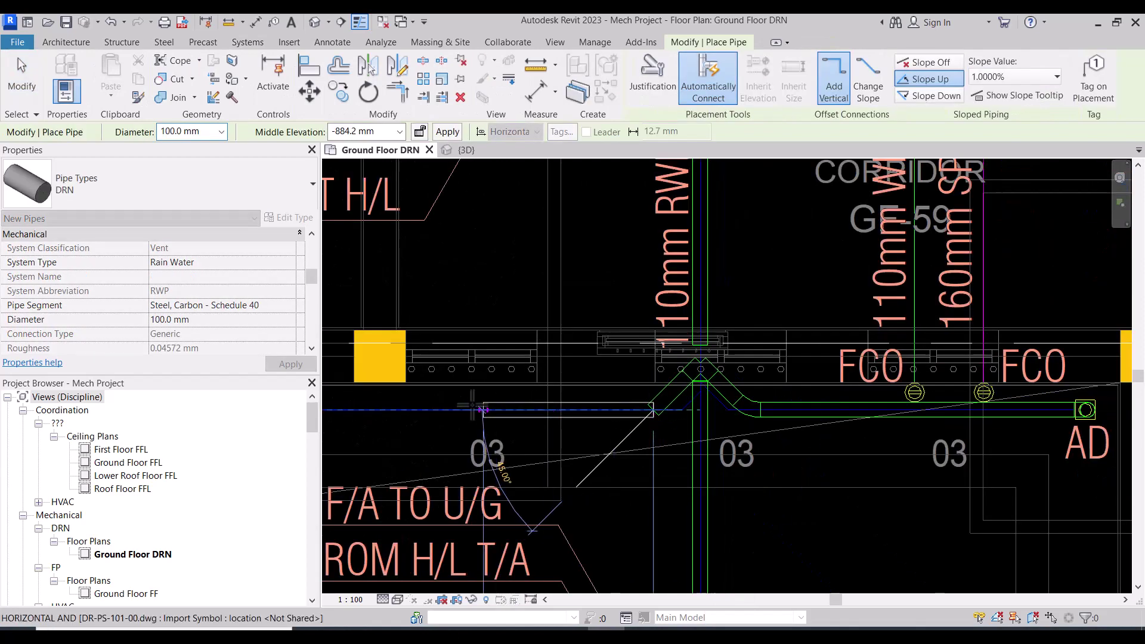
pyautogui.moveTo(476, 427); pyautogui.dragTo(857, 429, button='middle')
pyautogui.moveTo(536, 425); pyautogui.dragTo(863, 424, button='middle')
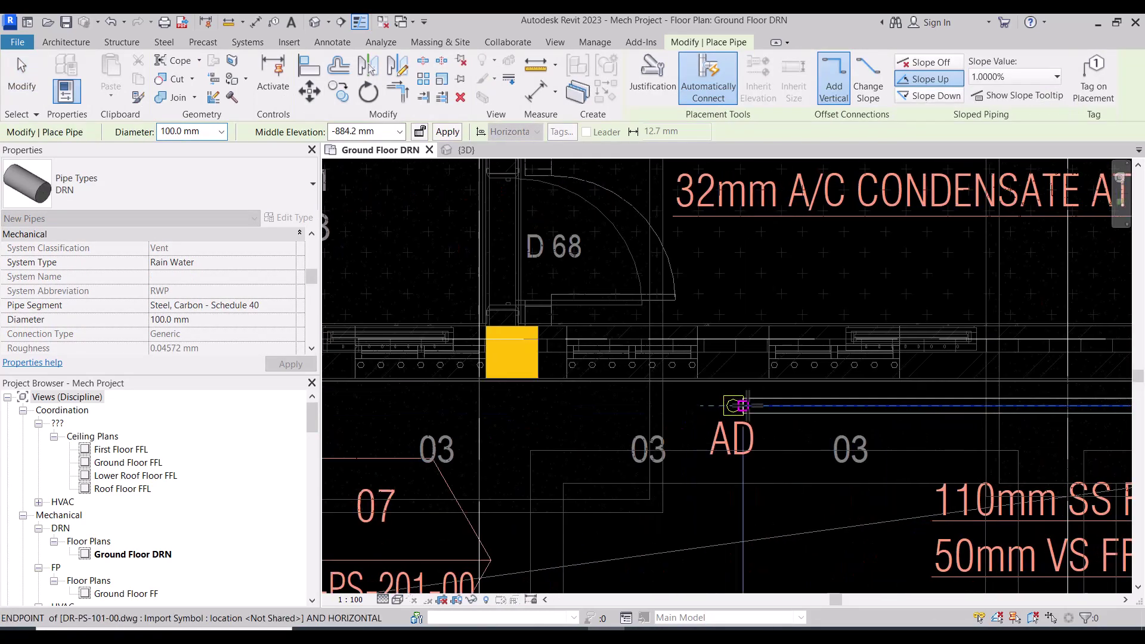
pyautogui.scroll(5, 716, 408)
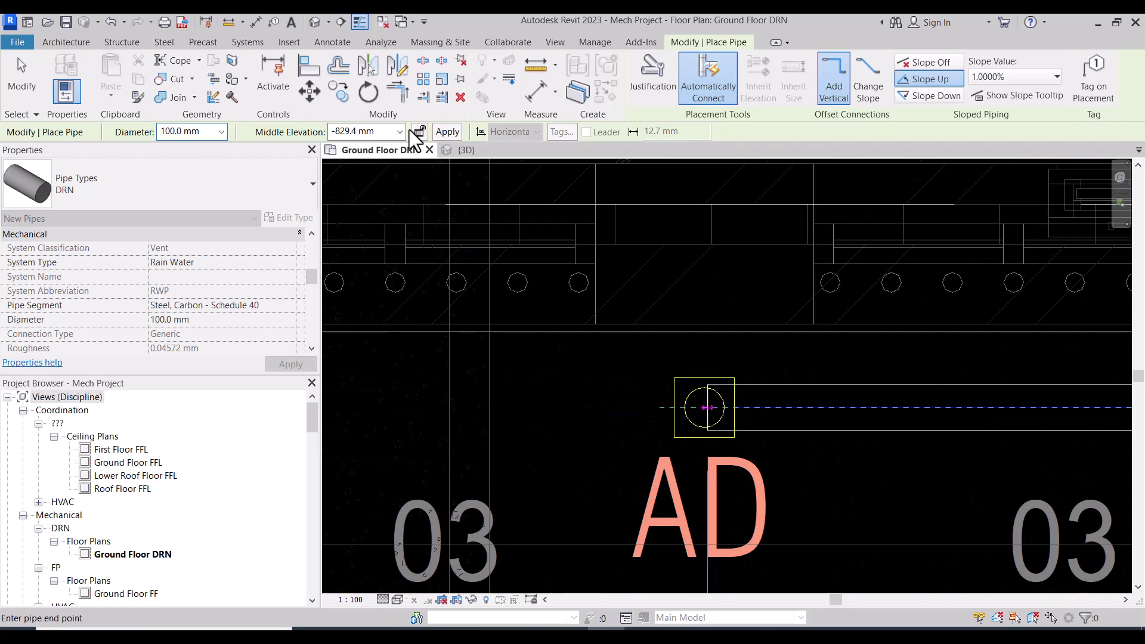
pyautogui.write('100')
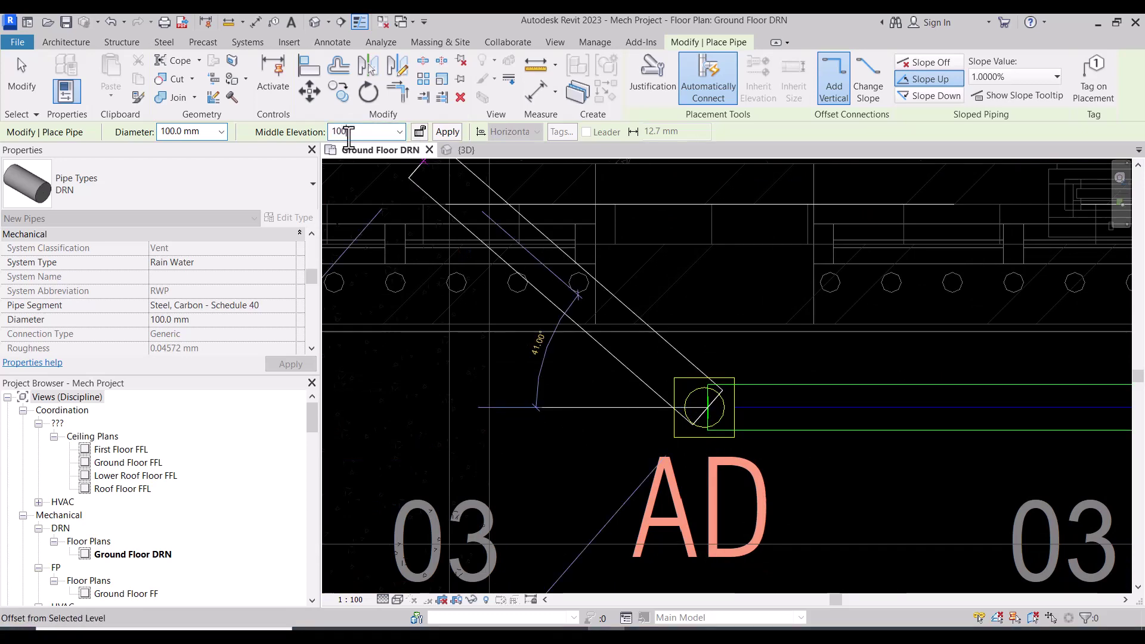
pyautogui.click(456, 130)
pyautogui.scroll(-5, 358, 370)
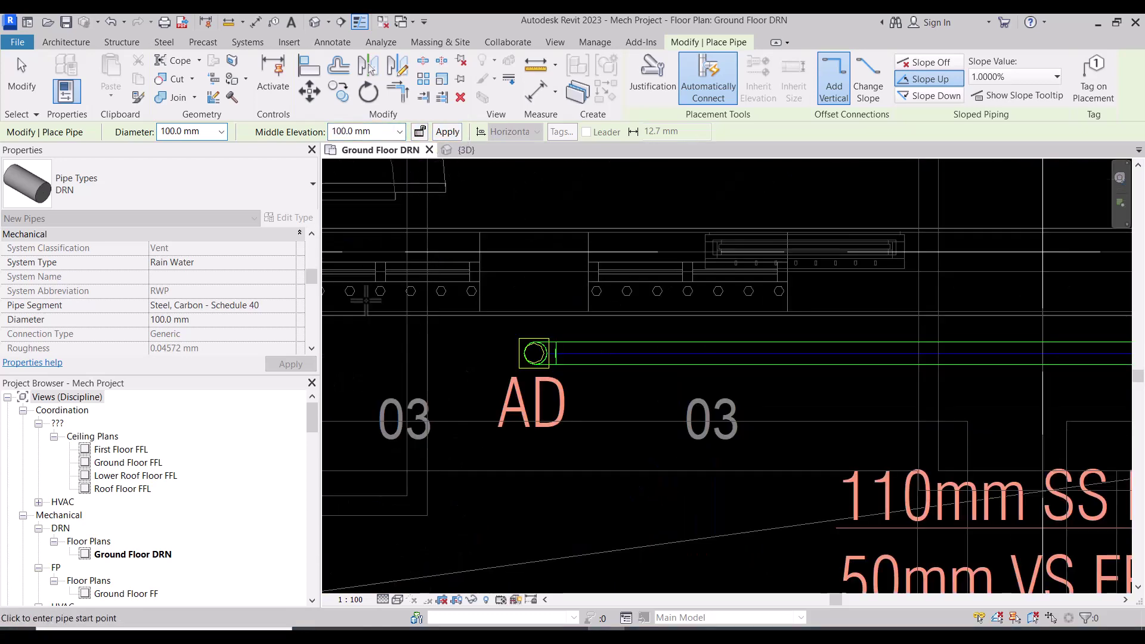
# - Change the drainage cross fitting to the M_Cross - Generic Standard type
pyautogui.press('Escape')
pyautogui.press('Escape')
pyautogui.scroll(5, 822, 285)
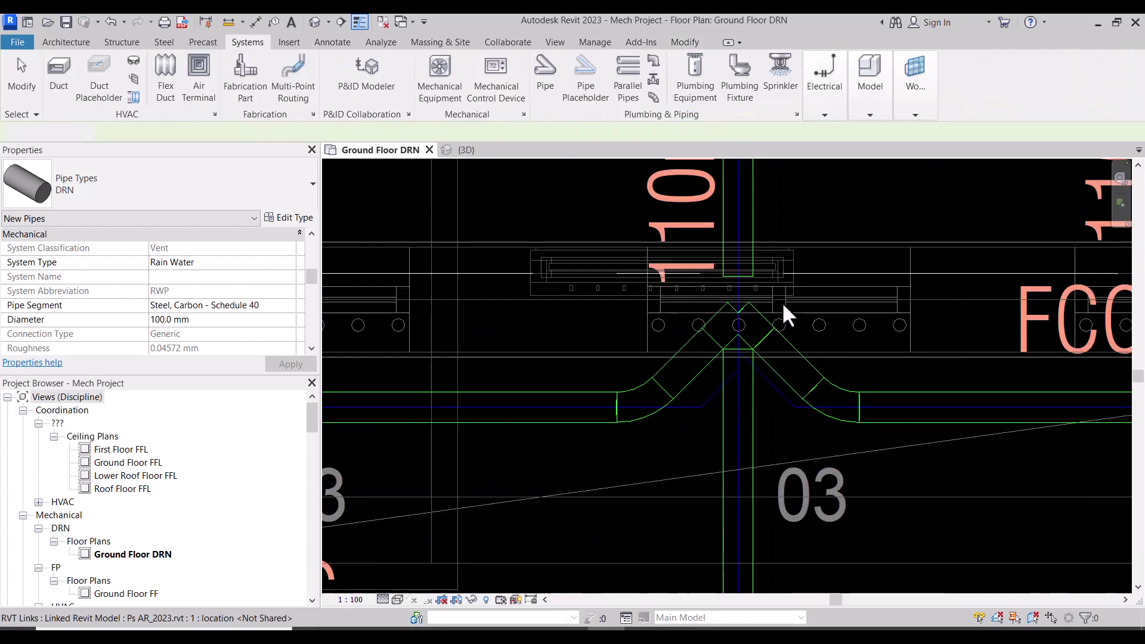
pyautogui.scroll(2, 782, 302)
pyautogui.click(713, 285)
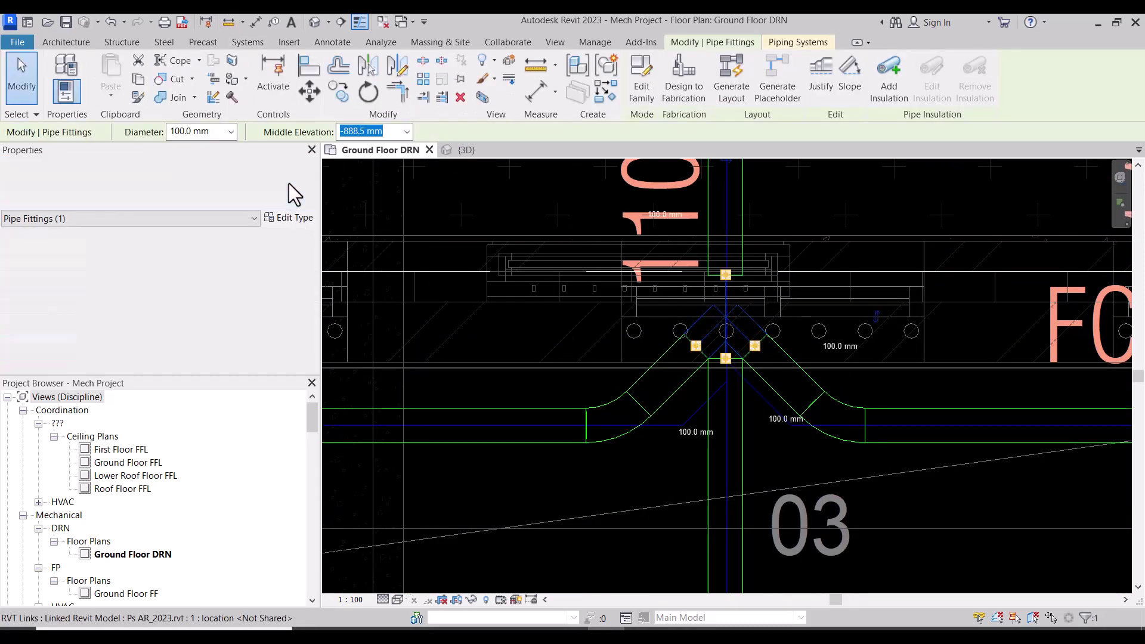
pyautogui.click(287, 184)
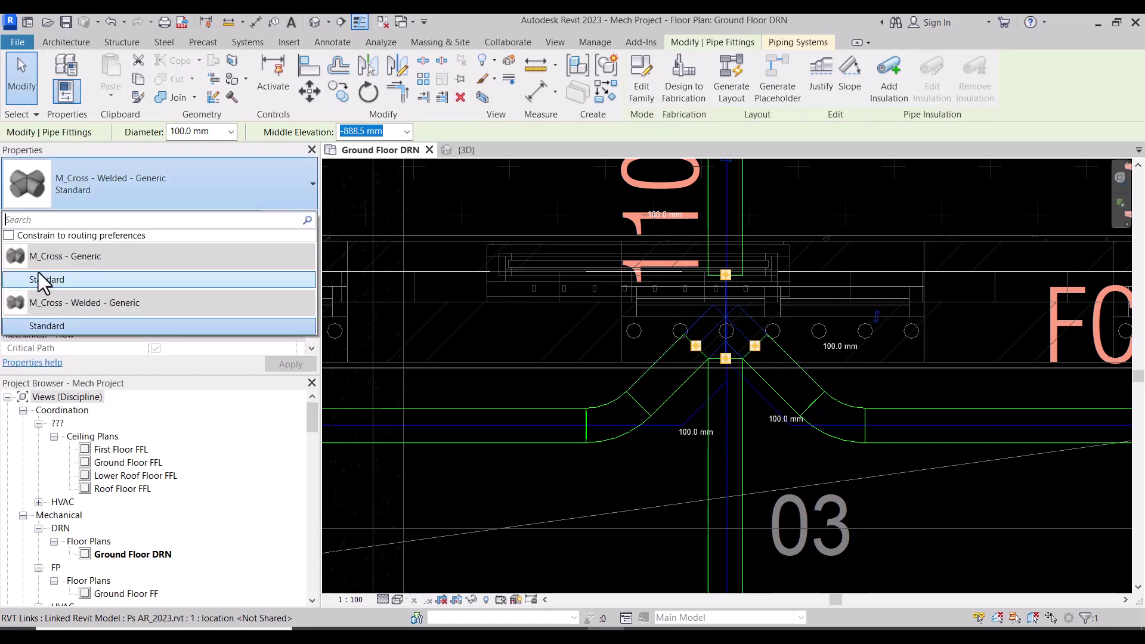
pyautogui.click(617, 473)
# - Hide the imported DR-PS-101-00.dwg underlay in the Ground Floor DRN plan's Visibility/Graphics
pyautogui.scroll(-3, 767, 308)
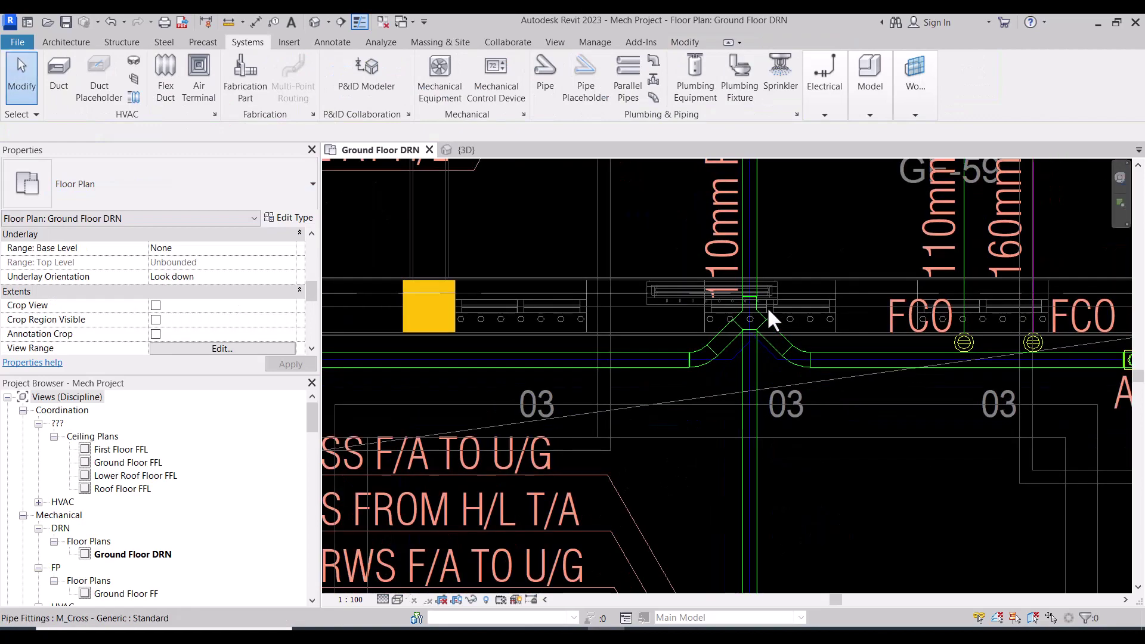
pyautogui.scroll(-3, 767, 307)
pyautogui.scroll(-2, 764, 358)
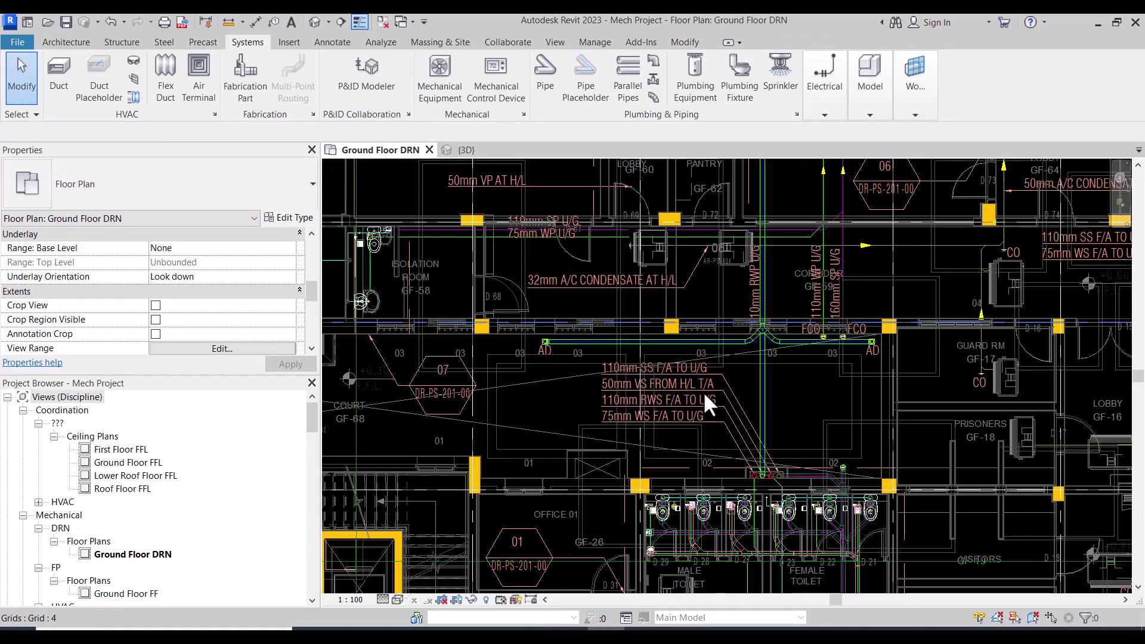
pyautogui.moveTo(703, 392); pyautogui.dragTo(686, 507, button='middle')
pyautogui.moveTo(691, 328); pyautogui.dragTo(680, 453, button='middle')
pyautogui.moveTo(718, 260); pyautogui.dragTo(704, 293, button='middle')
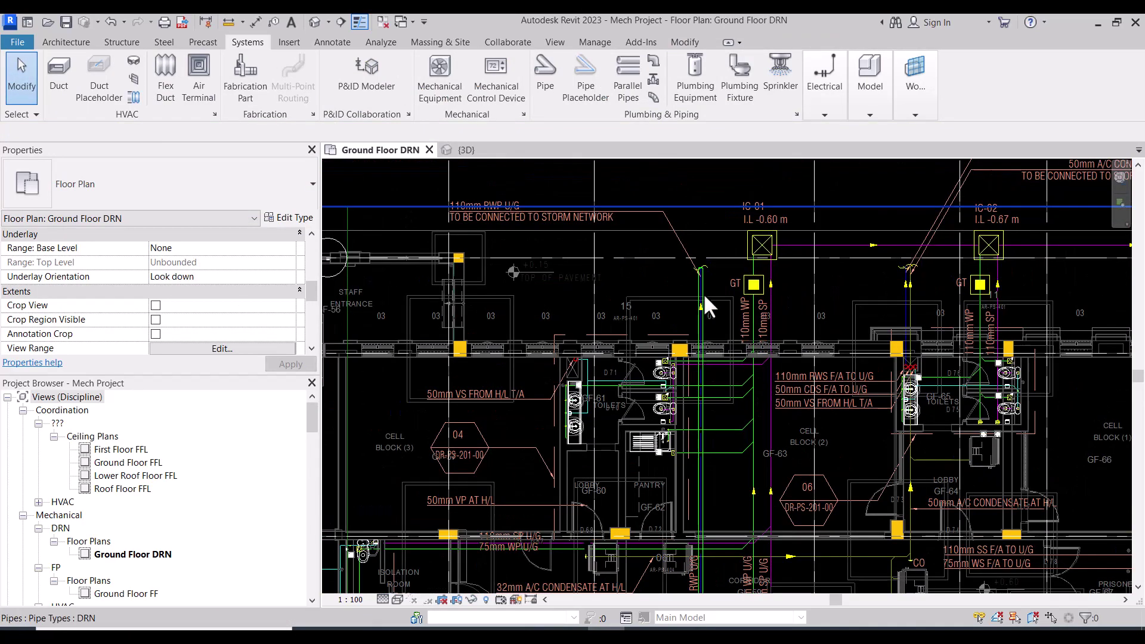
pyautogui.scroll(-2, 724, 258)
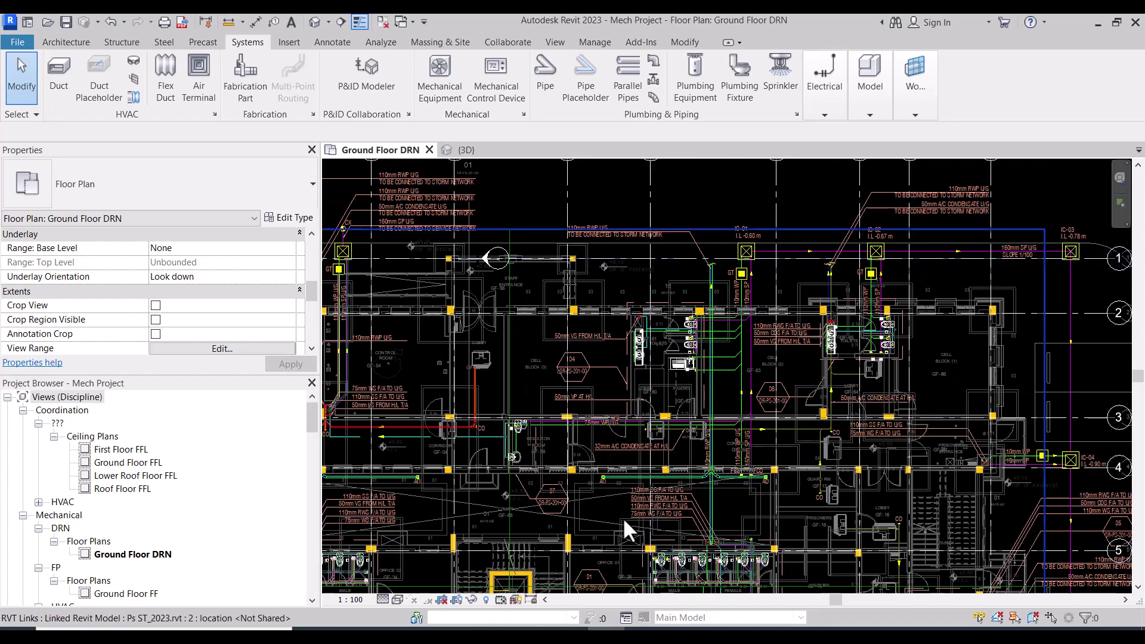
pyautogui.moveTo(753, 360); pyautogui.dragTo(914, 238, button='middle')
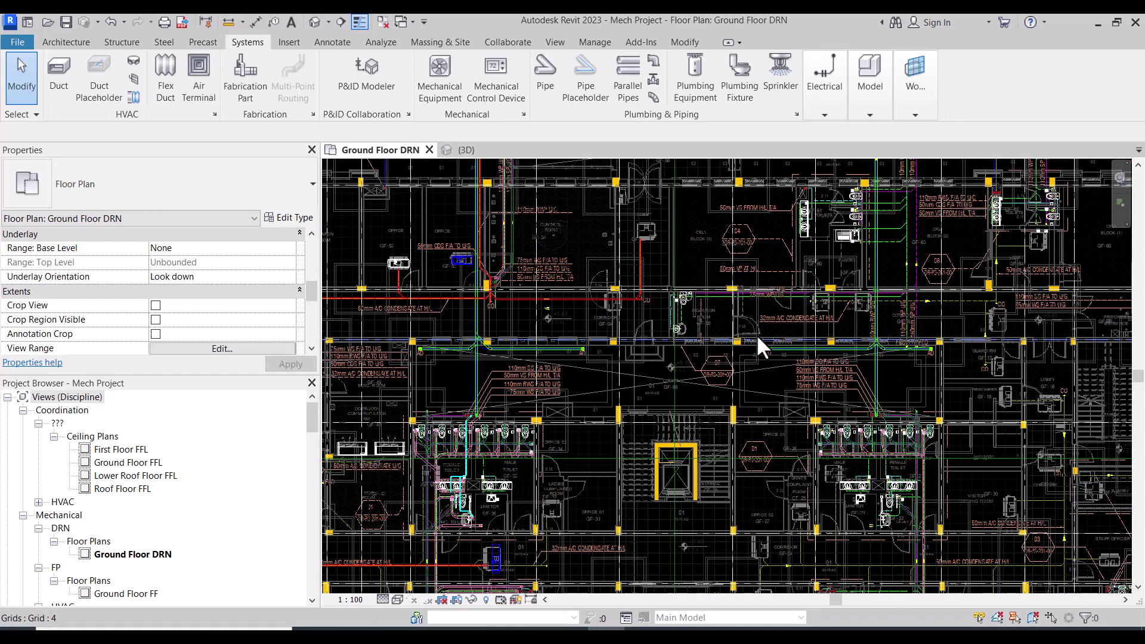
pyautogui.scroll(-1, 726, 395)
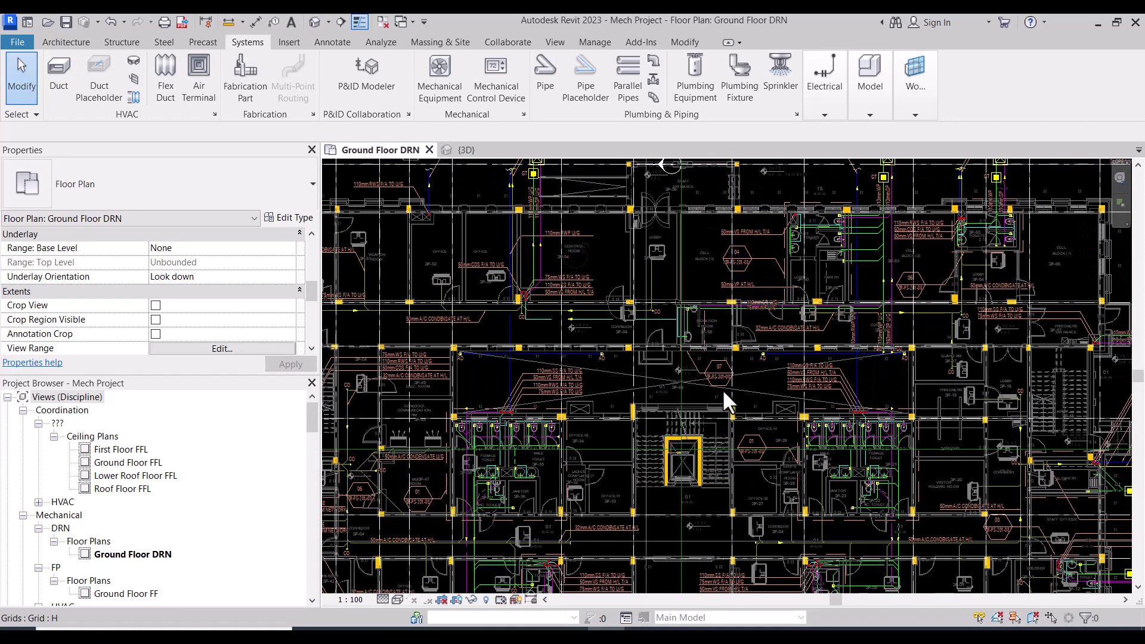
pyautogui.scroll(-3, 722, 389)
pyautogui.press('v')
pyautogui.press('g')
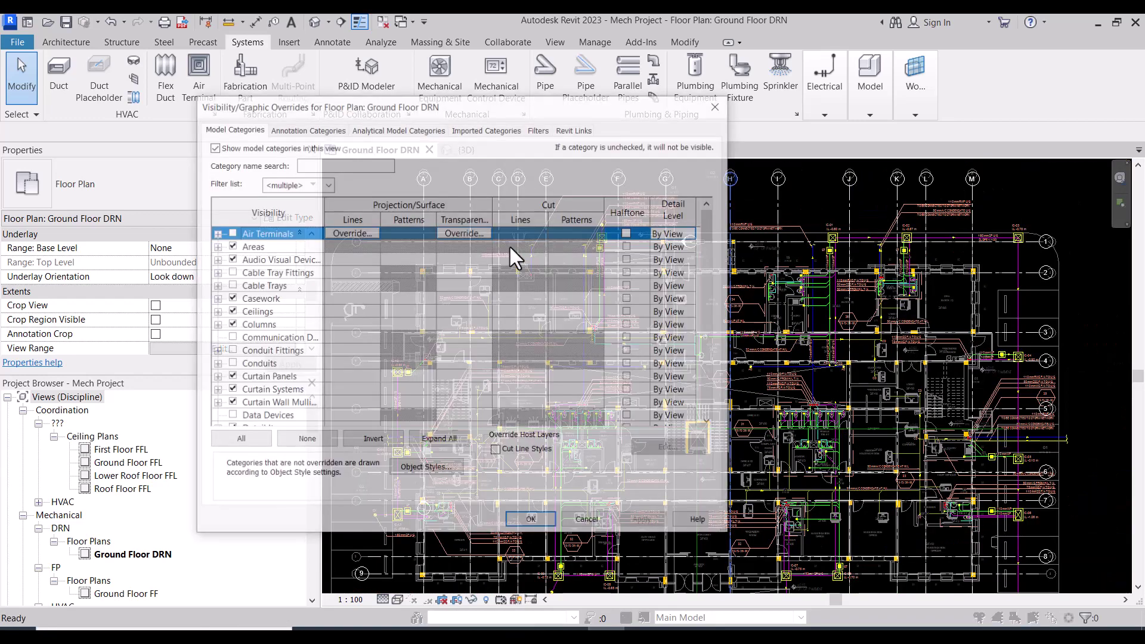
pyautogui.click(480, 131)
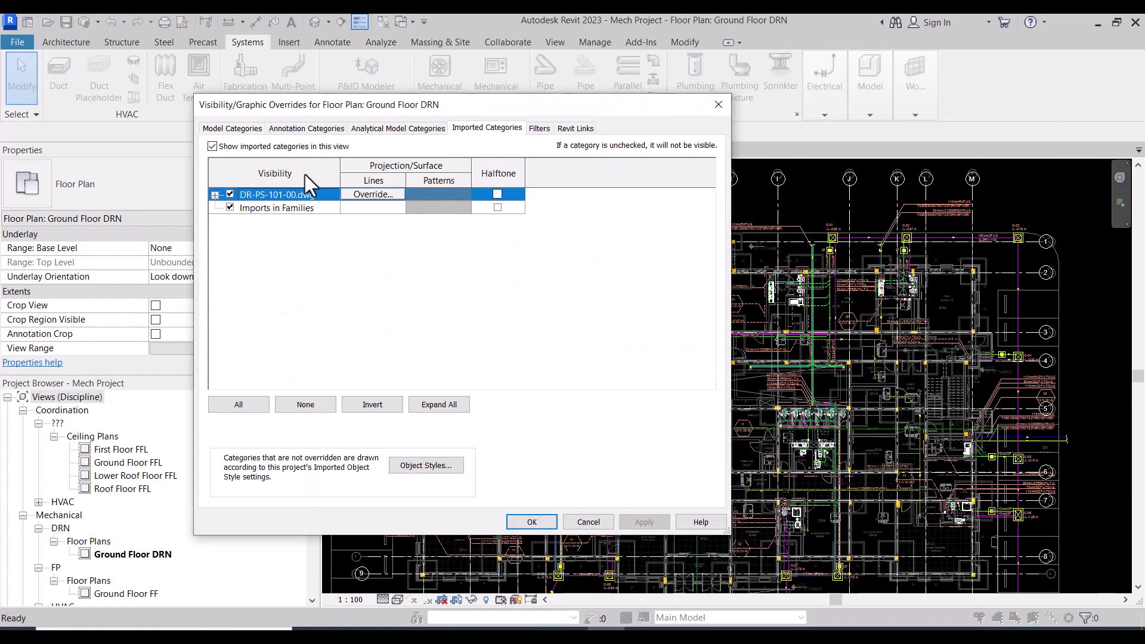
pyautogui.click(548, 523)
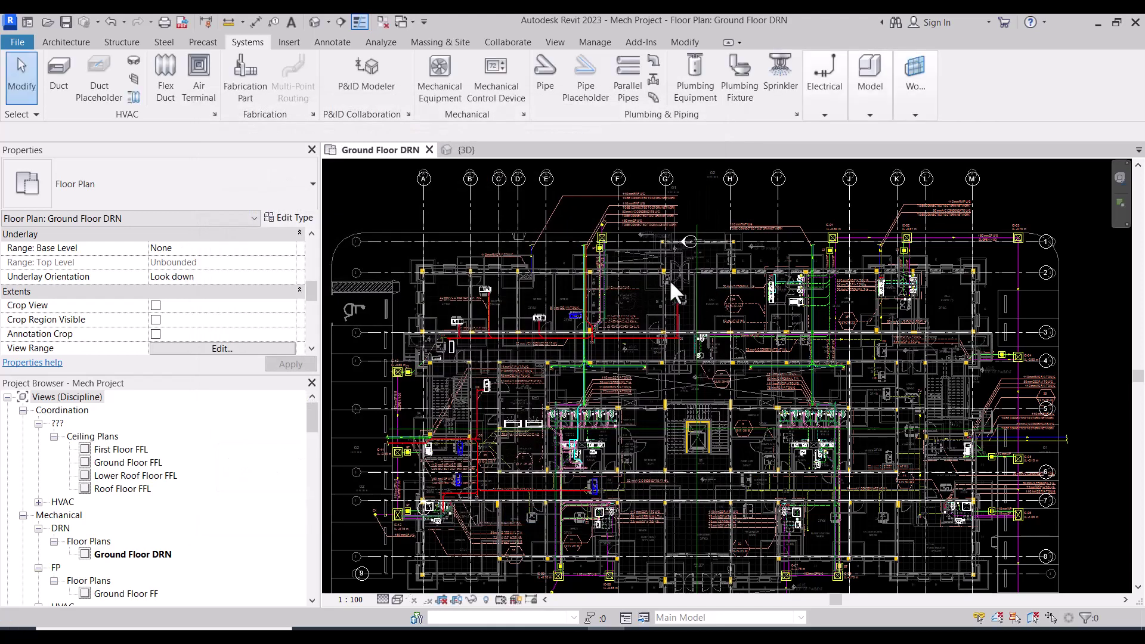
pyautogui.scroll(3, 566, 424)
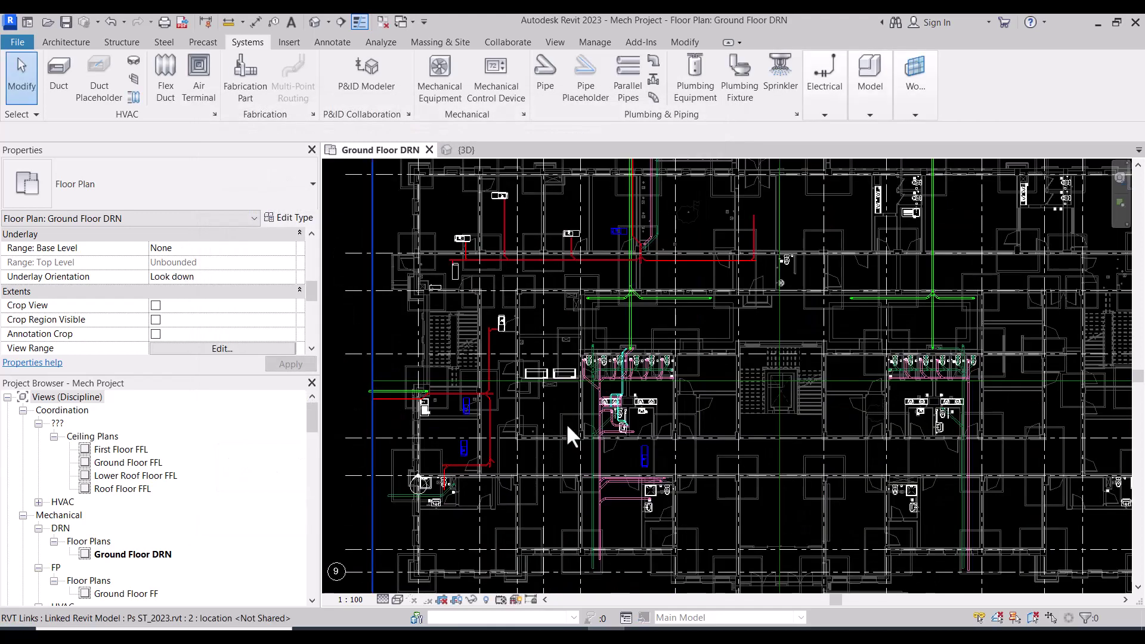
pyautogui.scroll(3, 650, 382)
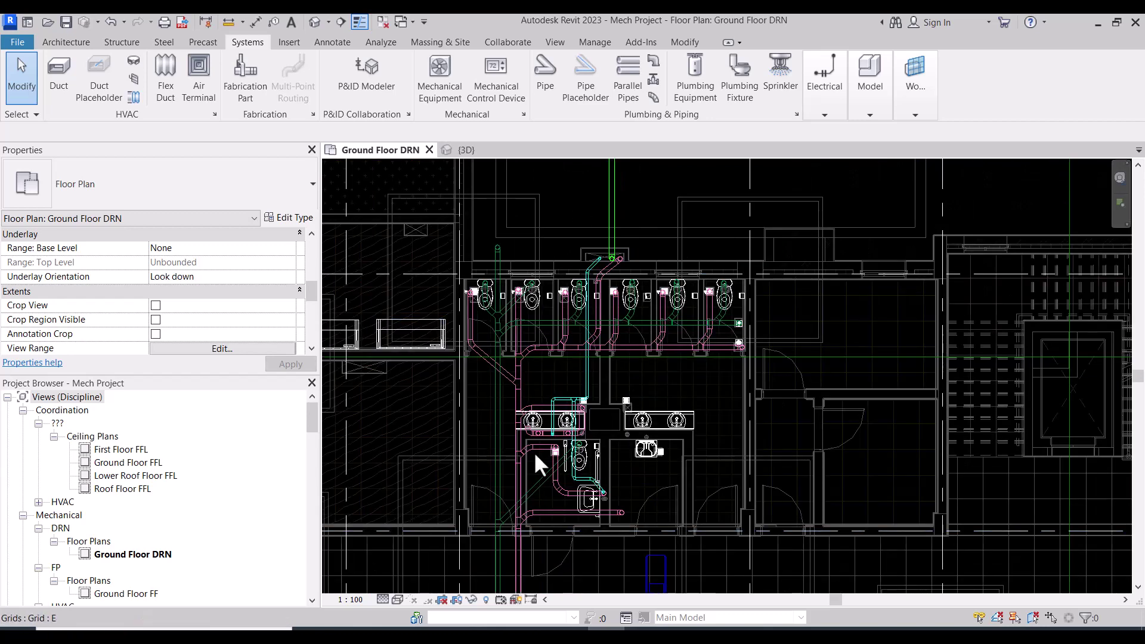
pyautogui.scroll(-2, 546, 287)
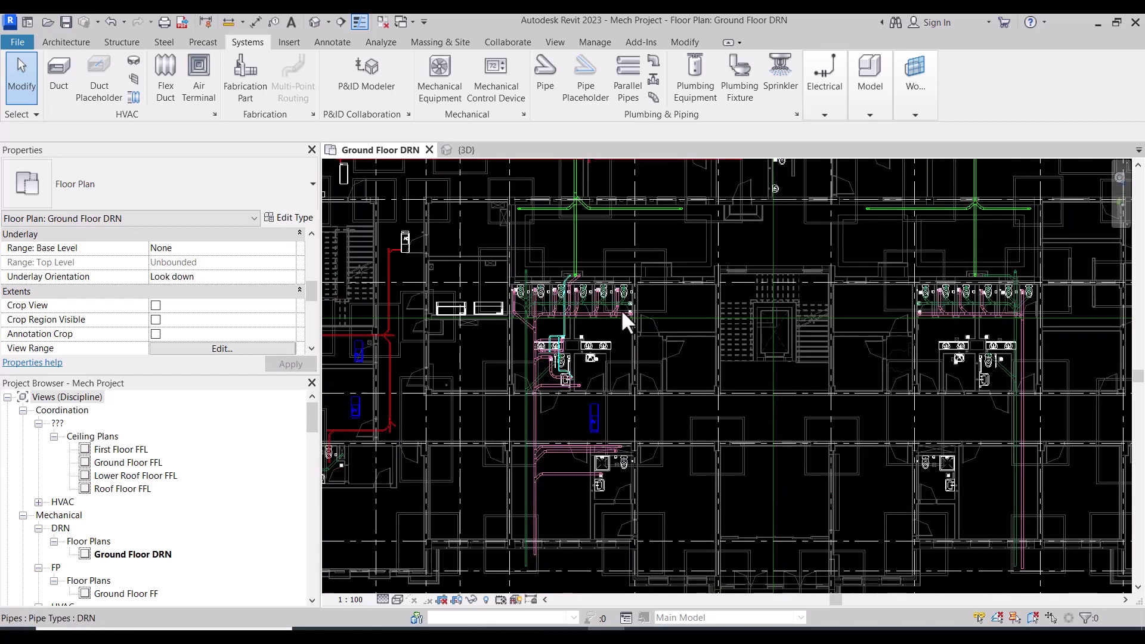
pyautogui.moveTo(621, 309); pyautogui.dragTo(921, 271, button='middle')
pyautogui.scroll(2, 970, 298)
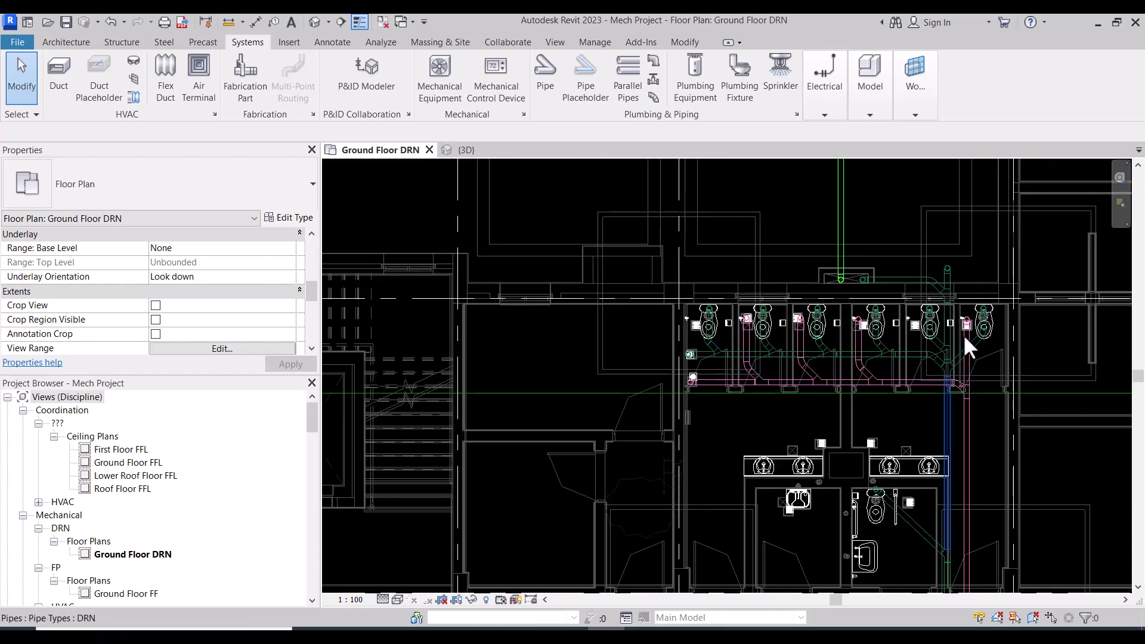
pyautogui.scroll(-4, 787, 309)
pyautogui.scroll(-3, 787, 309)
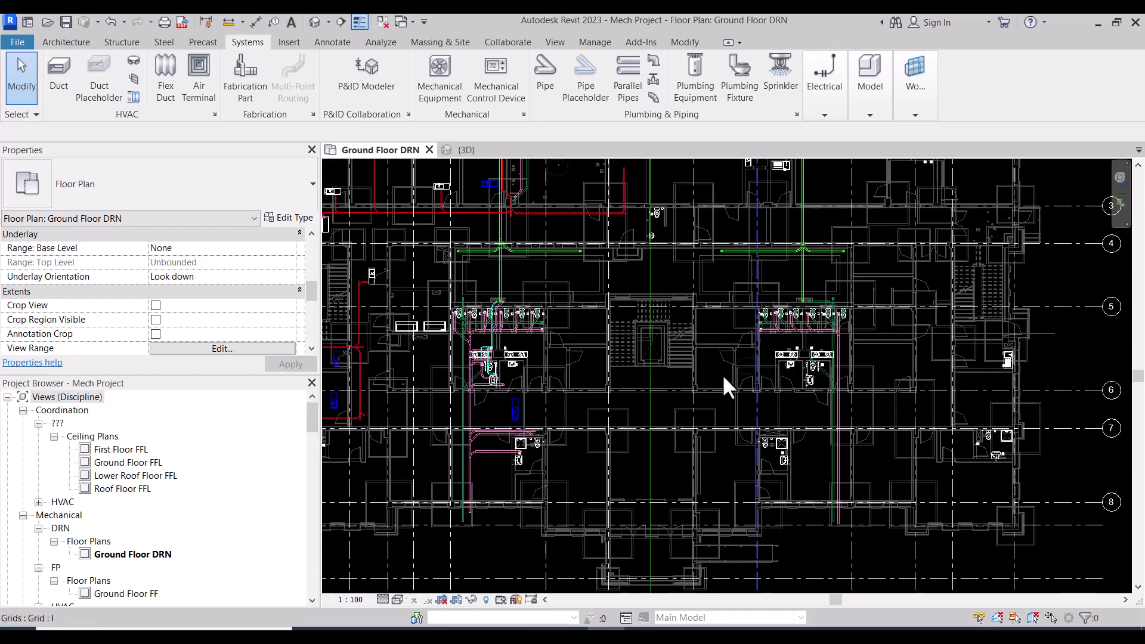
pyautogui.scroll(1, 471, 367)
pyautogui.scroll(1, 583, 422)
pyautogui.scroll(1, 537, 459)
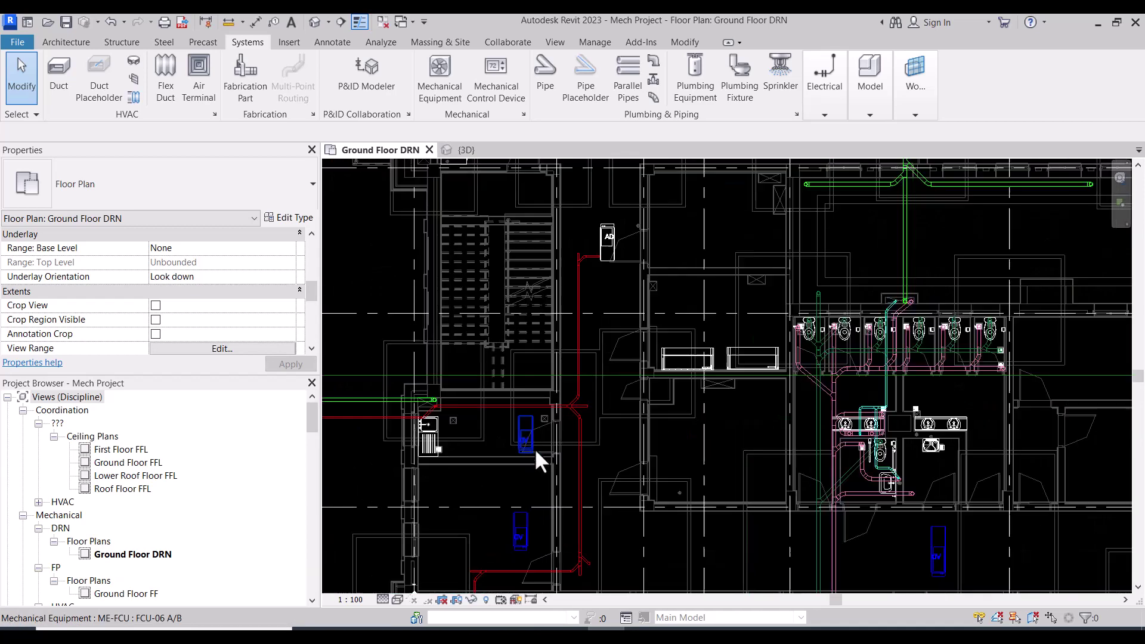
pyautogui.scroll(1, 590, 244)
pyautogui.moveTo(567, 544)
pyautogui.mouseDown(button='middle')
pyautogui.moveTo(617, 463)
pyautogui.moveTo(626, 358)
pyautogui.mouseUp(button='middle')
pyautogui.scroll(-2, 512, 218)
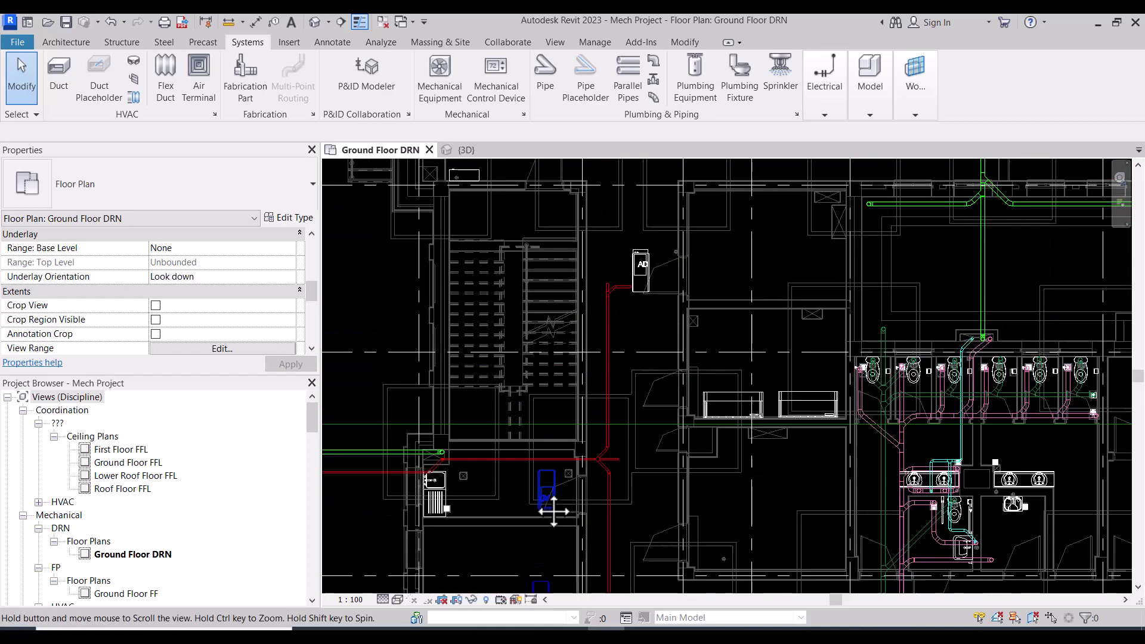
pyautogui.moveTo(512, 218)
pyautogui.mouseDown(button='middle')
pyautogui.moveTo(614, 350)
pyautogui.moveTo(568, 389)
pyautogui.mouseUp(button='middle')
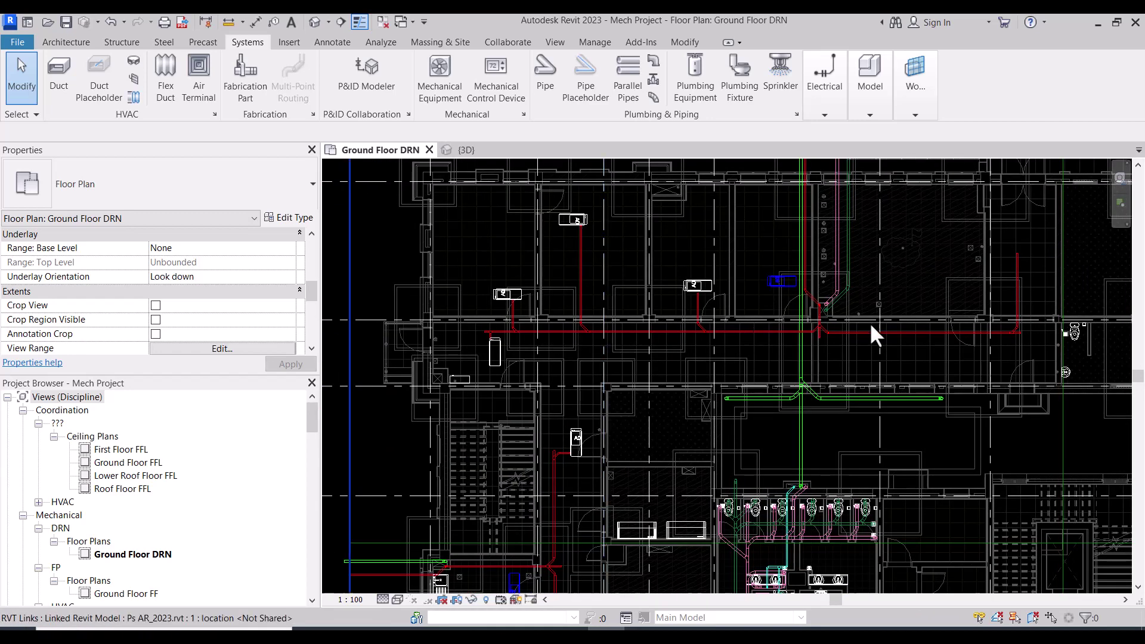
pyautogui.moveTo(805, 335); pyautogui.dragTo(561, 379, button='middle')
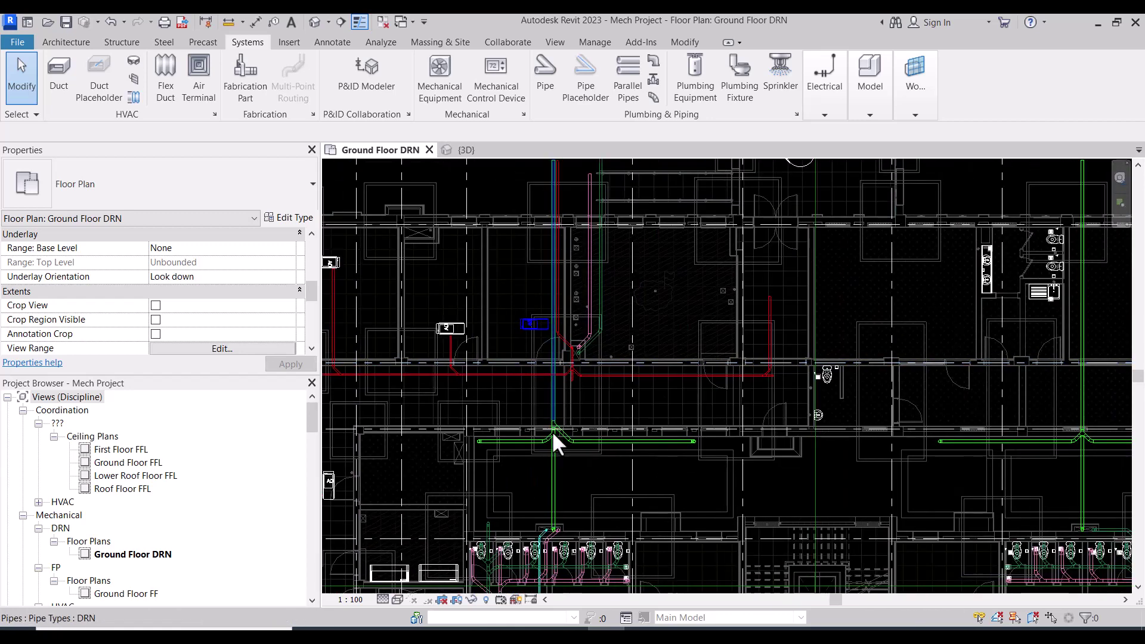
pyautogui.moveTo(552, 430); pyautogui.dragTo(539, 392, button='middle')
pyautogui.moveTo(1067, 320); pyautogui.dragTo(874, 261, button='middle')
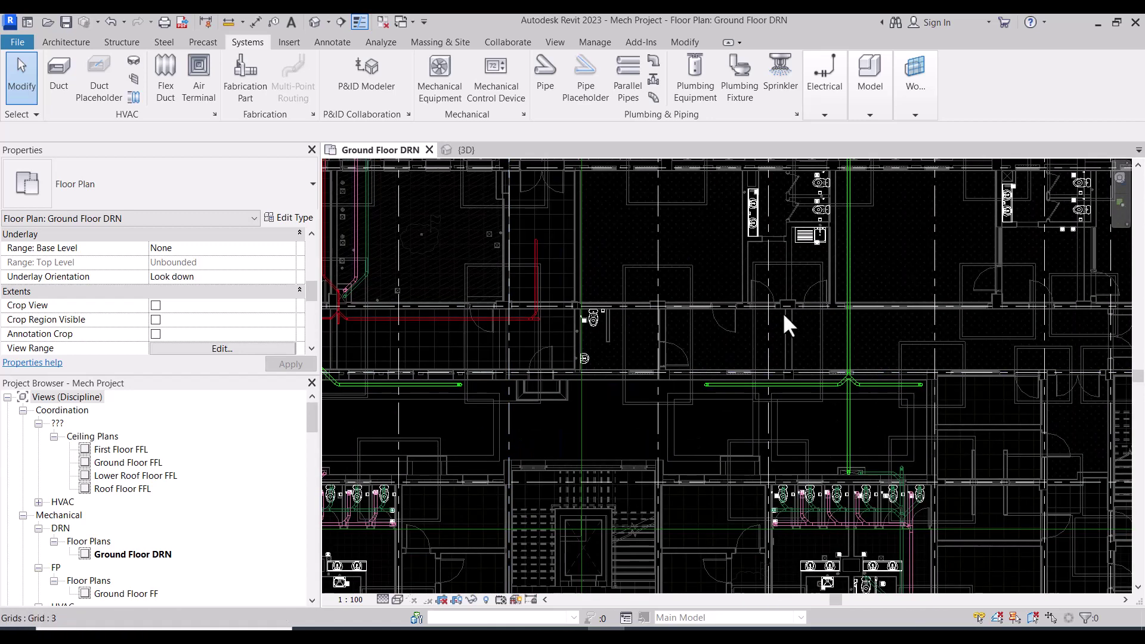
pyautogui.scroll(-3, 782, 312)
pyautogui.scroll(3, 599, 410)
pyautogui.scroll(2, 617, 378)
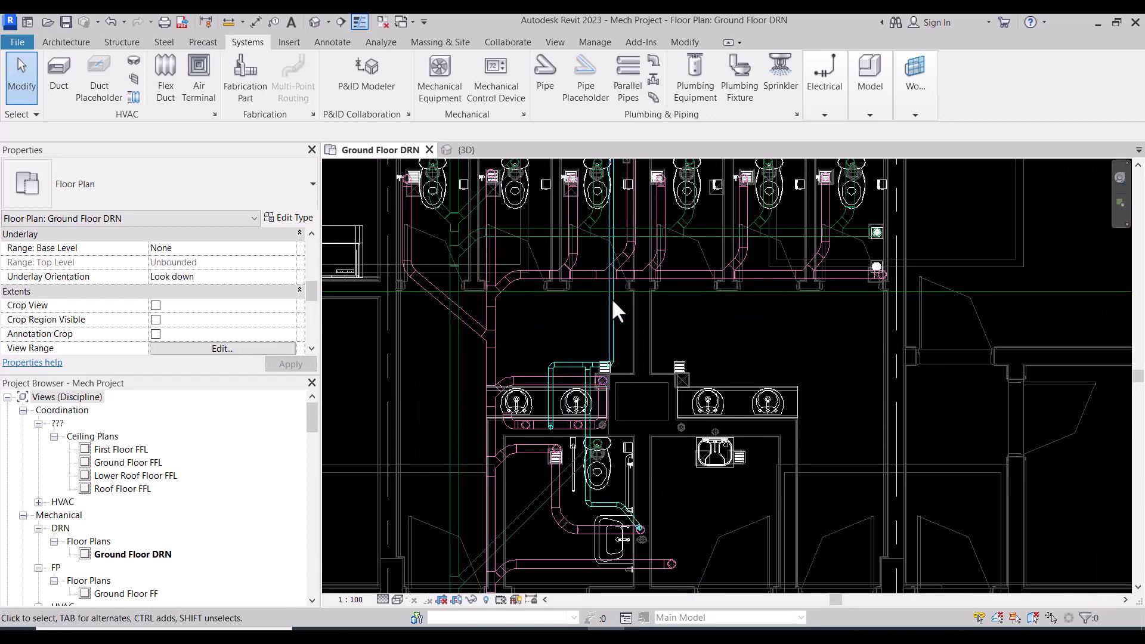
pyautogui.scroll(-2, 629, 382)
pyautogui.scroll(-2, 625, 376)
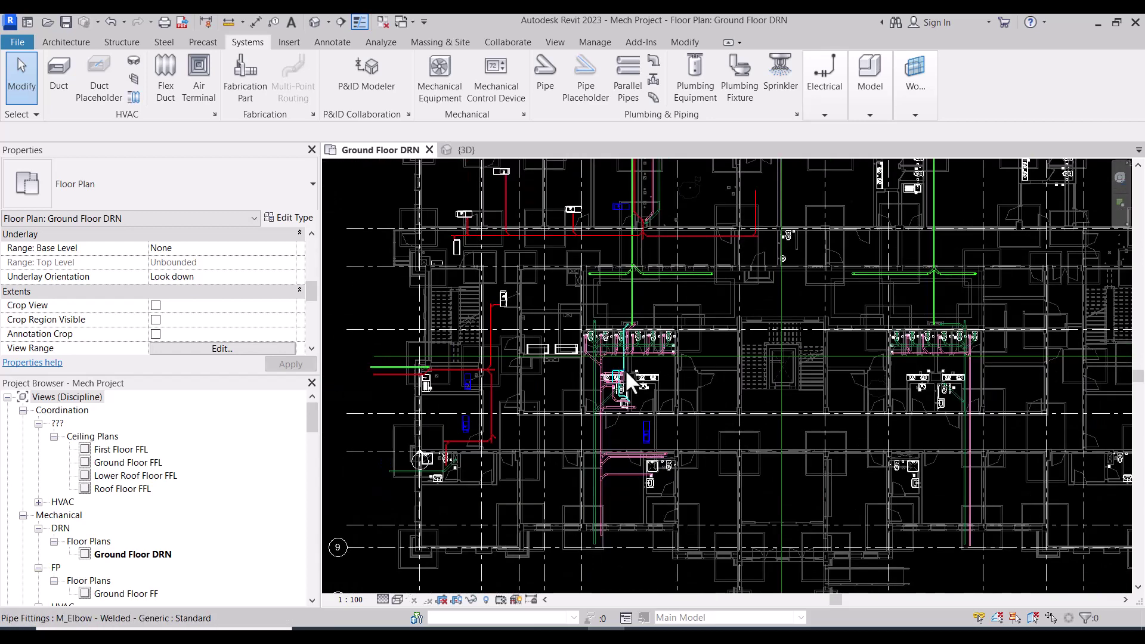
pyautogui.scroll(-2, 609, 393)
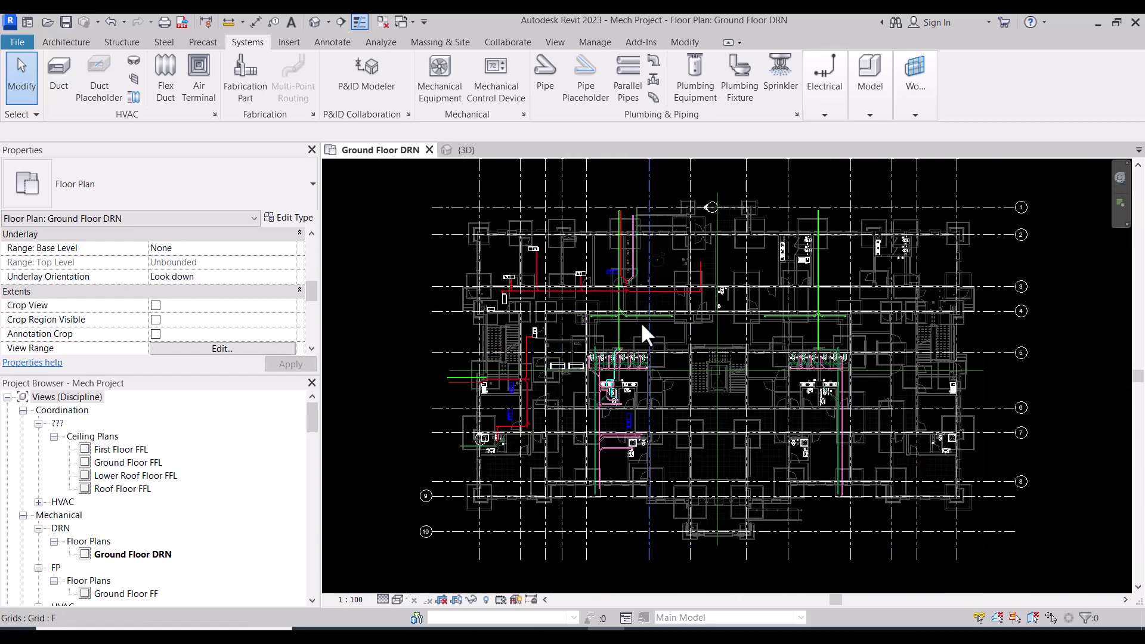
pyautogui.moveTo(422, 288); pyautogui.dragTo(415, 296, button='middle')
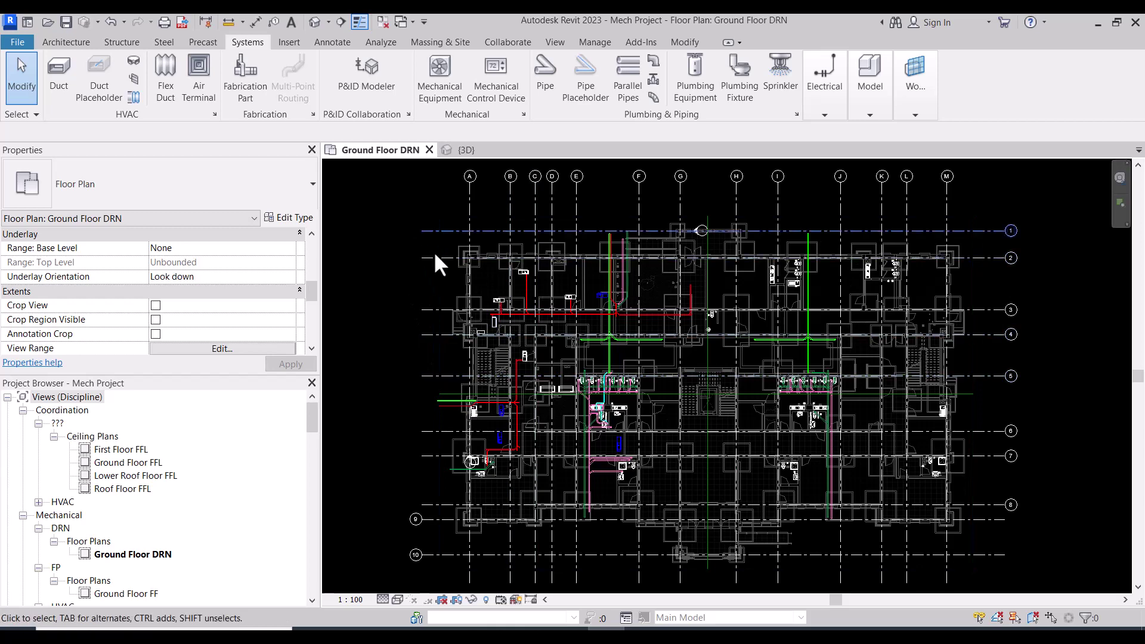
pyautogui.scroll(-1, 464, 266)
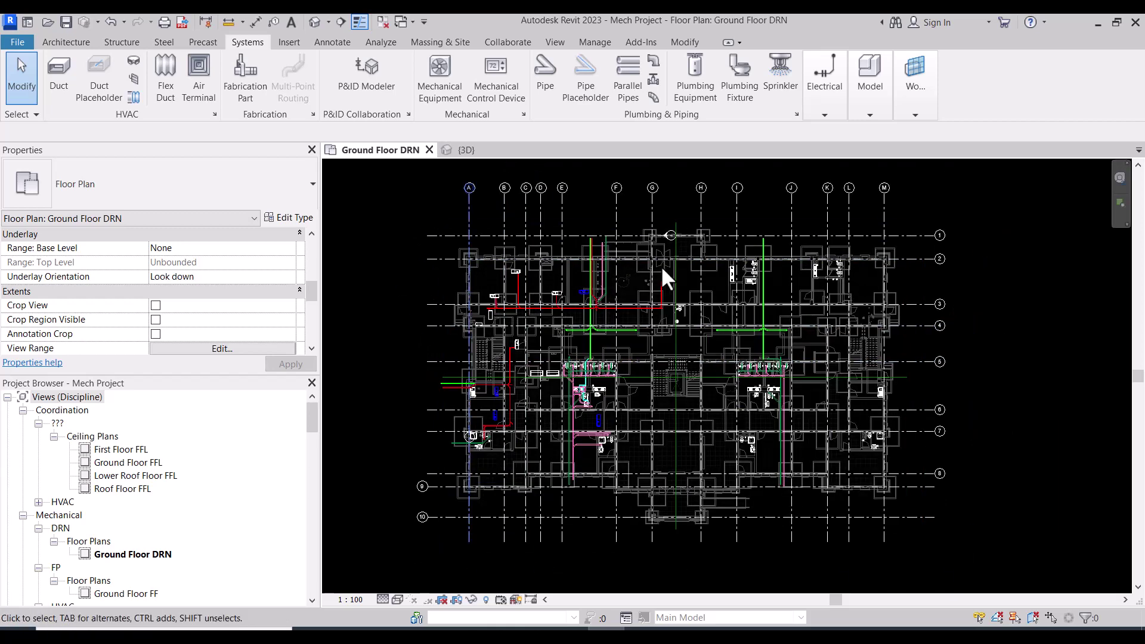